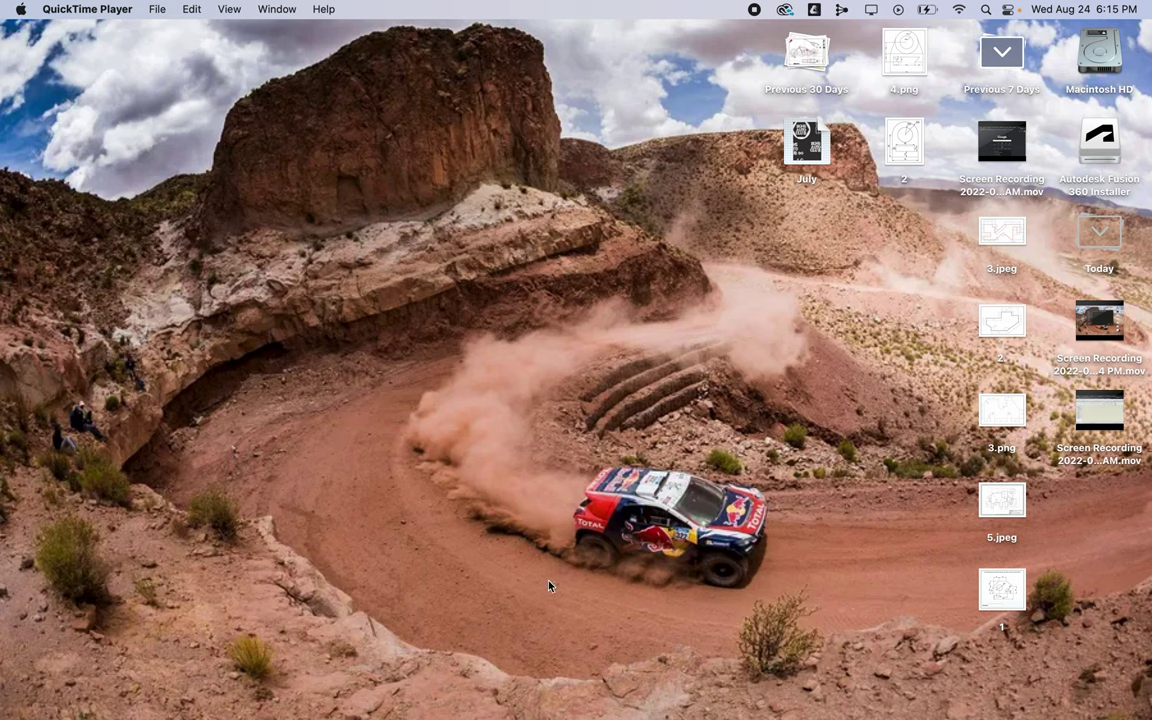
# Step: Bring up the Dock and launch Google Chrome
pyautogui.moveTo(514, 708)
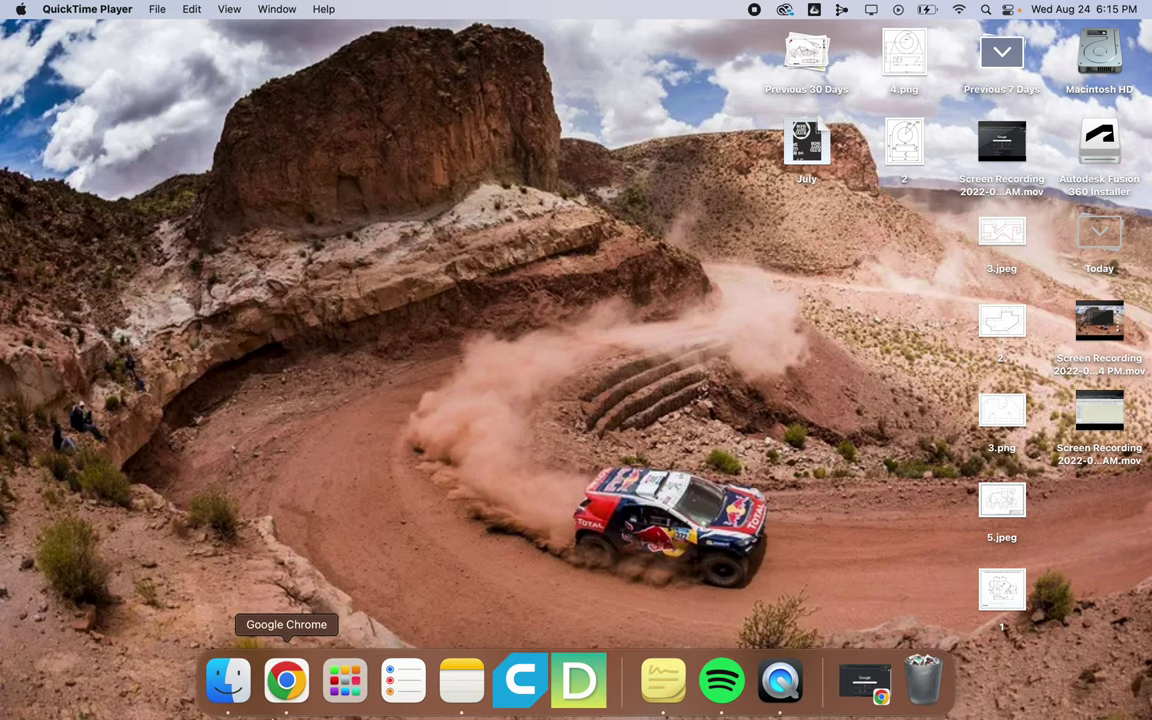
# Step: Close the stalled AutoDesk Products tab and the remaining My Apps window
pyautogui.click(285, 695)
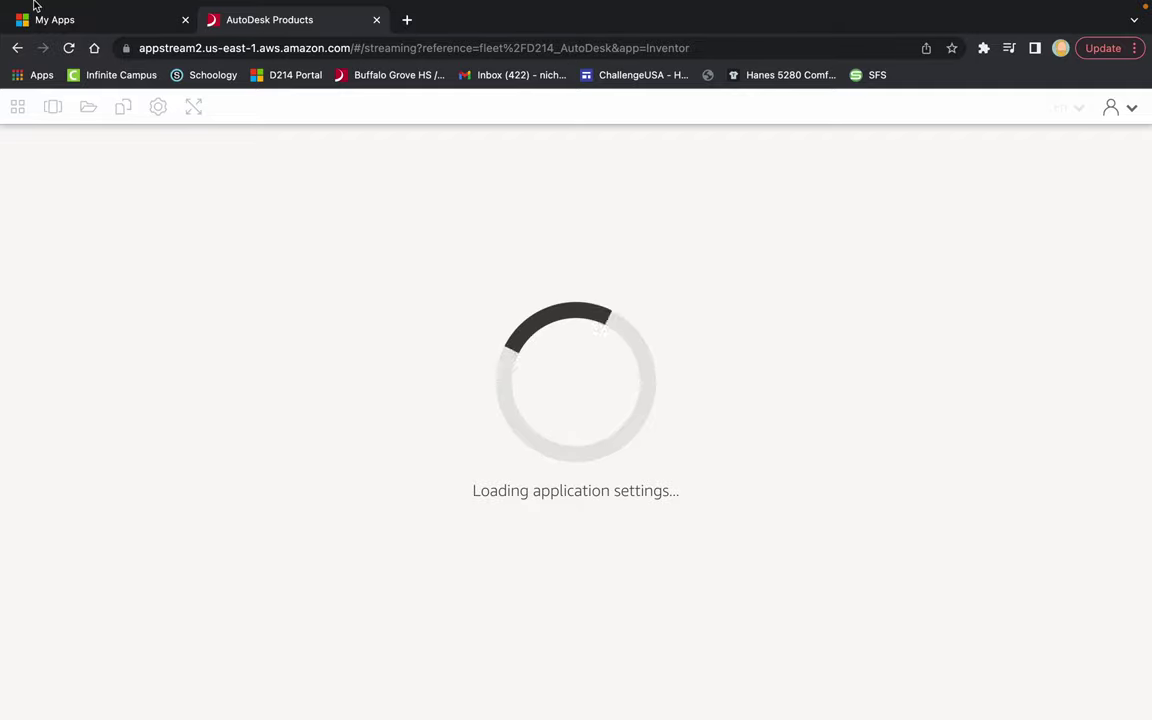
pyautogui.moveTo(36, 3)
pyautogui.click(376, 62)
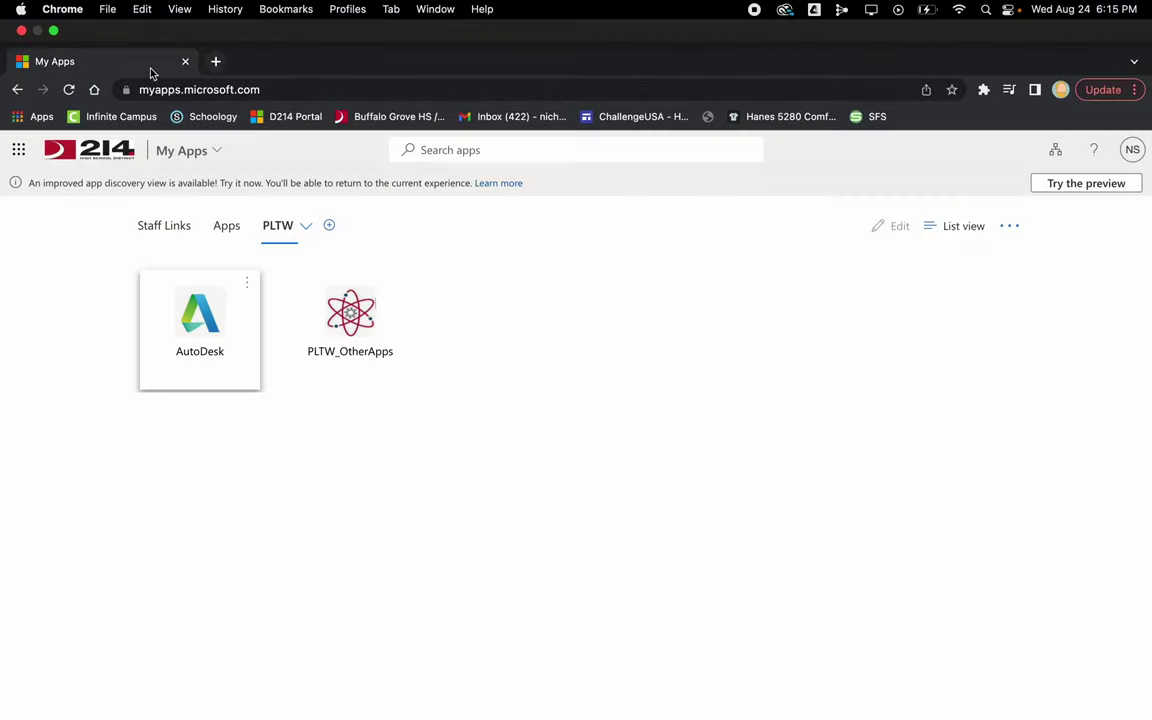
pyautogui.click(186, 62)
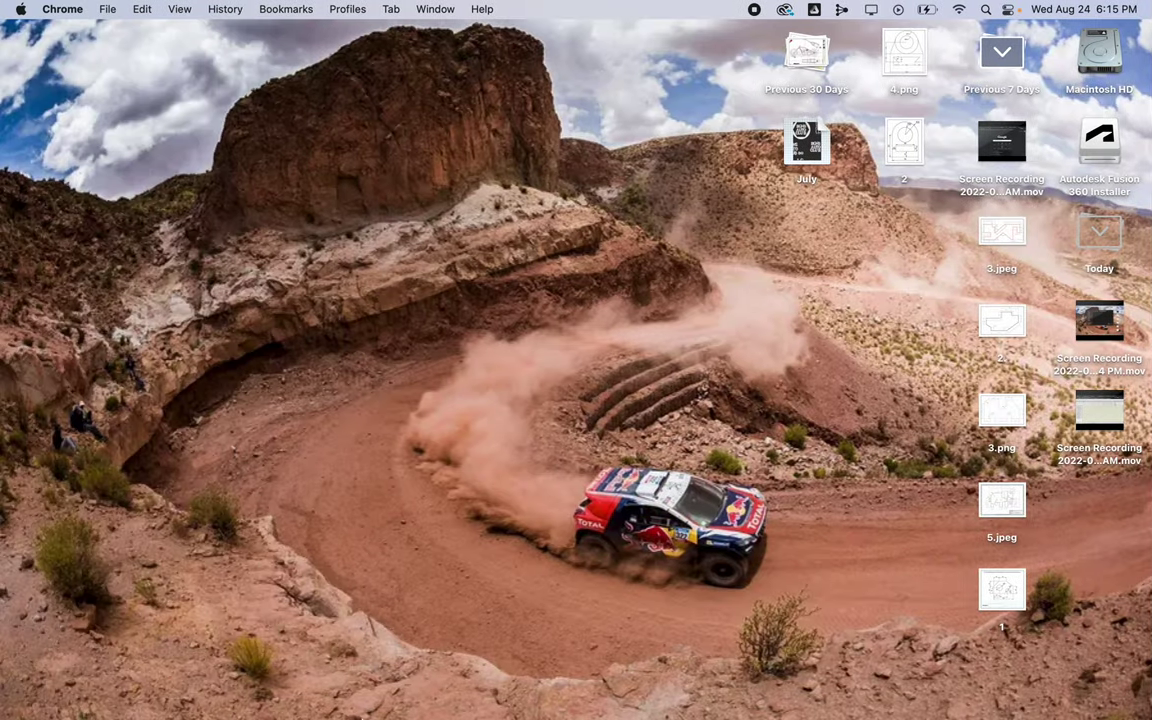
# Step: Open a fresh Chrome window and go to portal.d214.org
pyautogui.moveTo(362, 712)
pyautogui.click(286, 683)
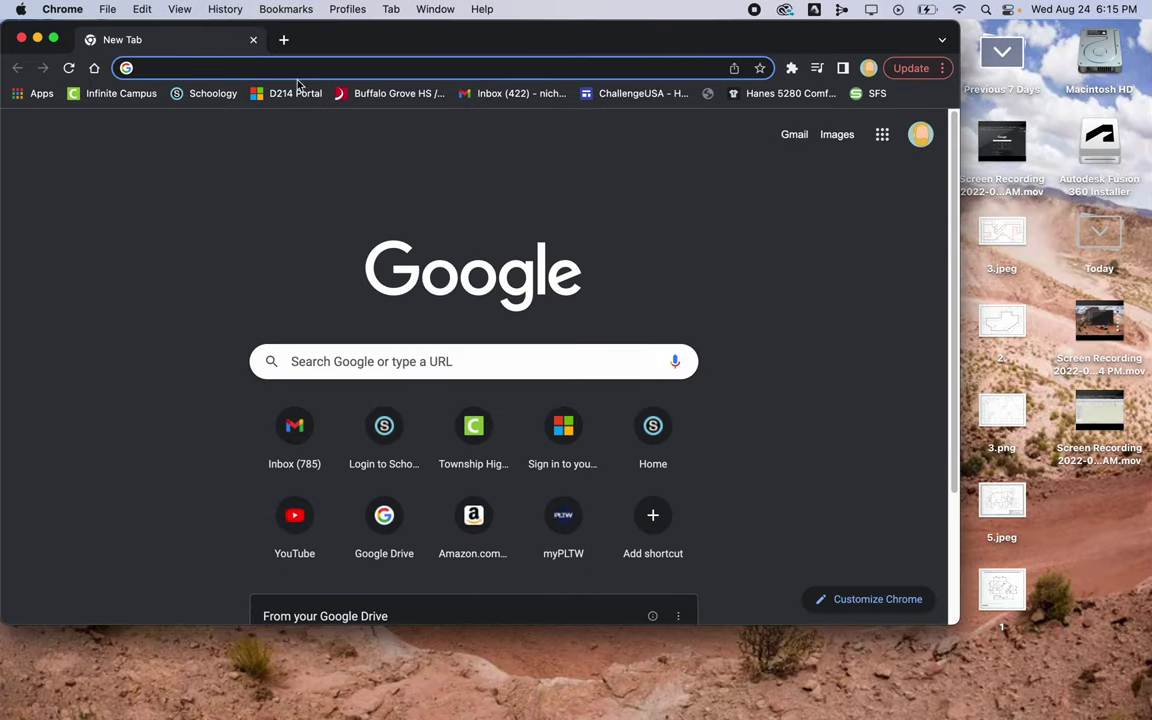
pyautogui.write('p')
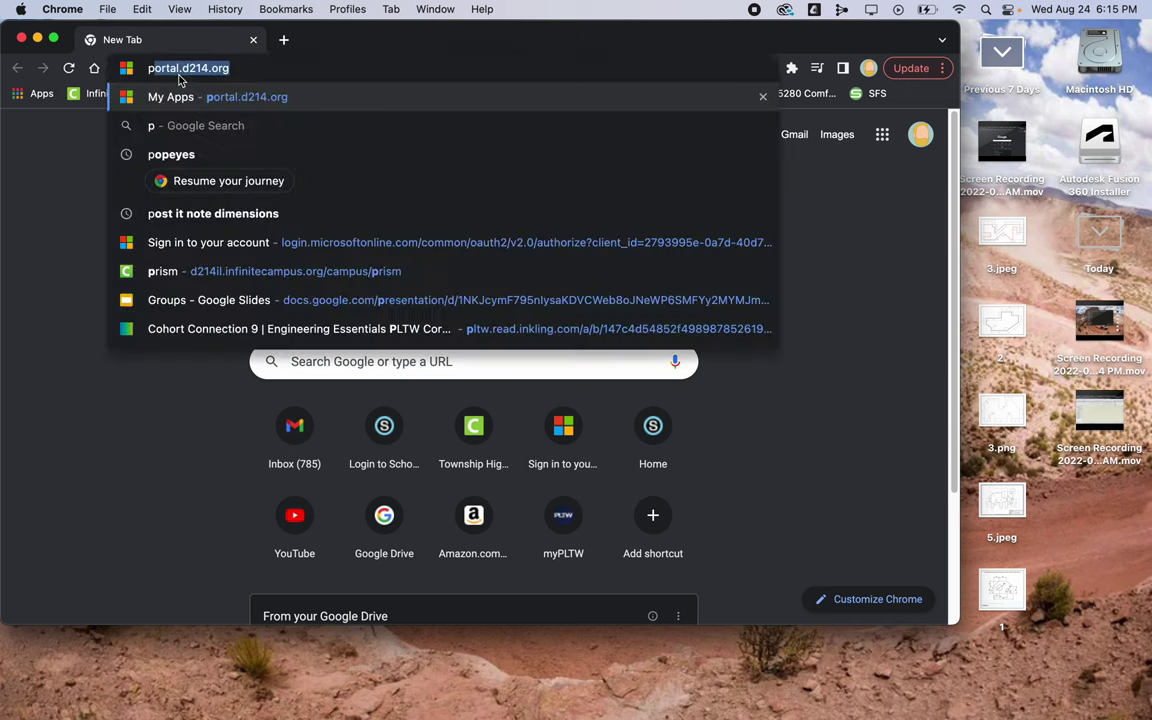
pyautogui.write('ortal.d214.org')
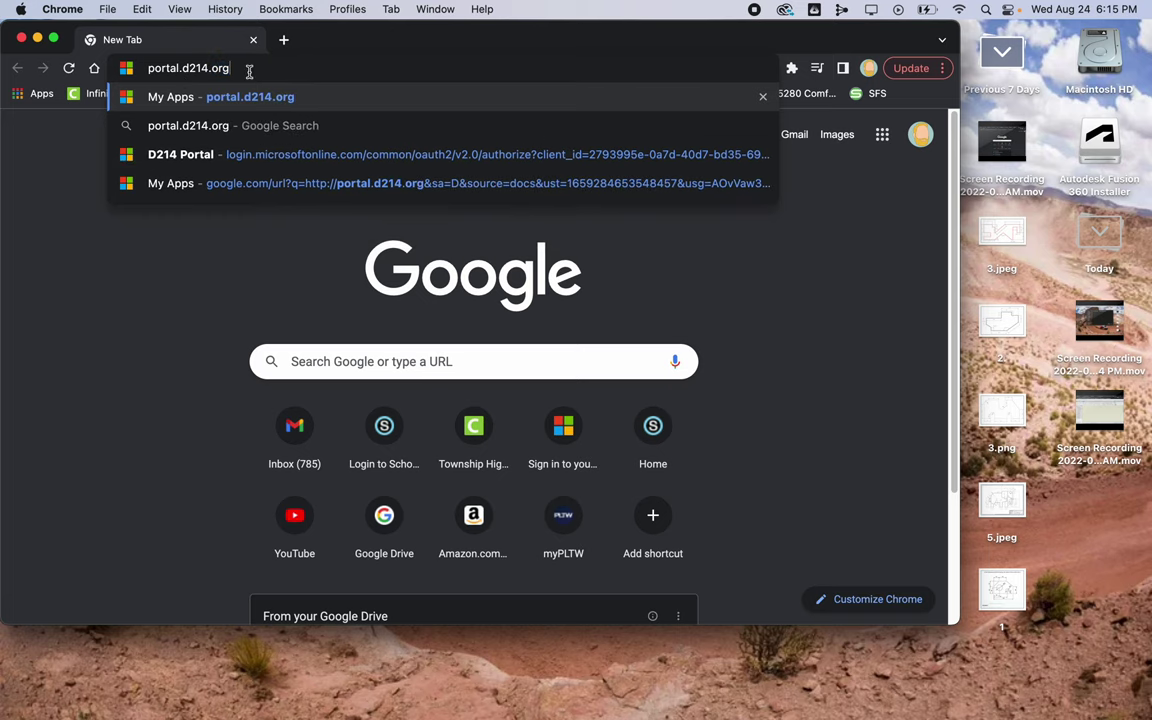
pyautogui.press('Return')
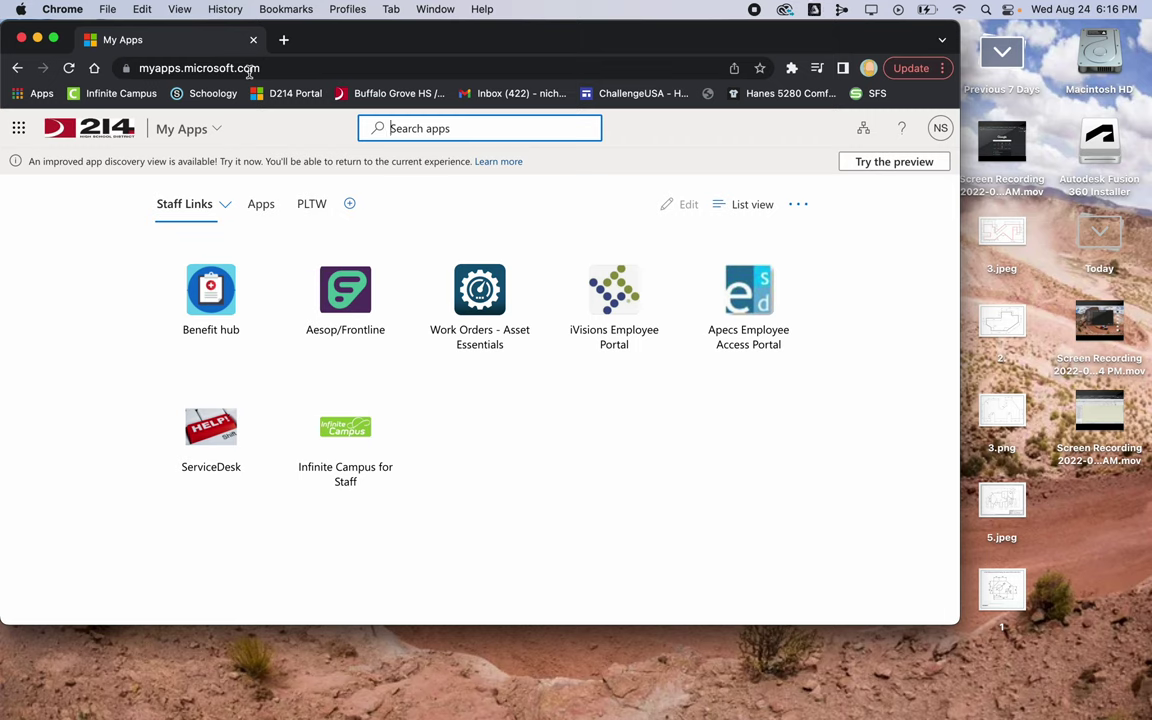
# Step: Launch the AutoDesk tile from the PLTW group in My Apps
pyautogui.click(309, 203)
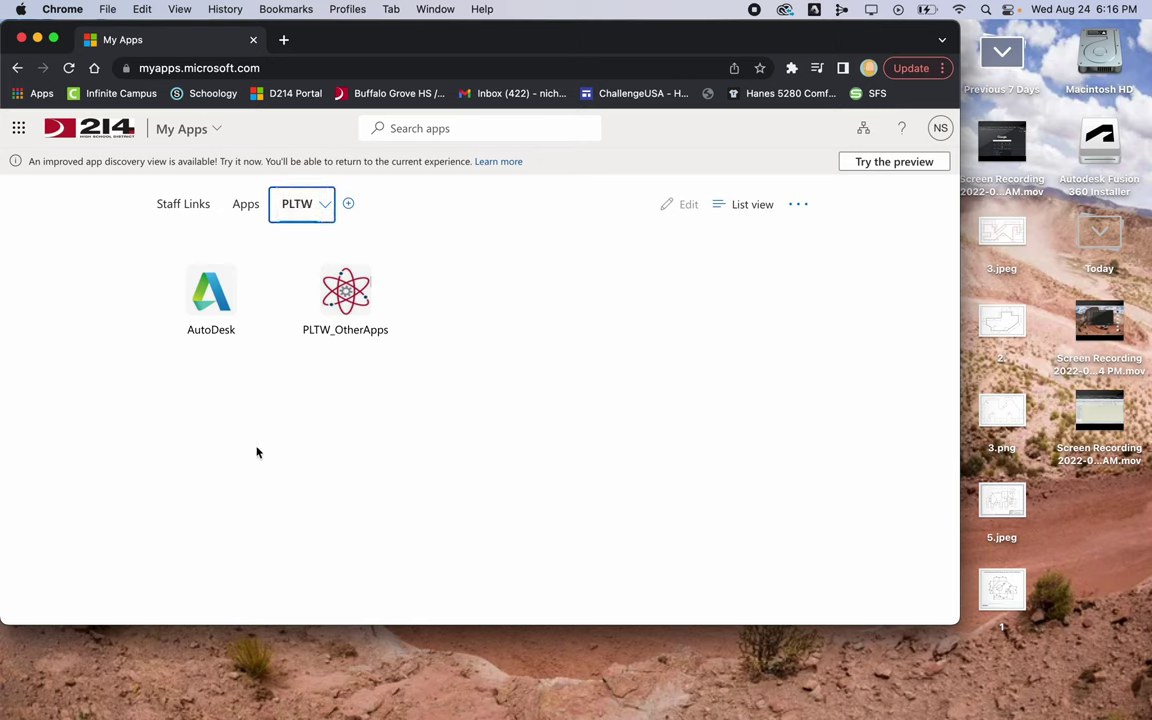
pyautogui.click(199, 301)
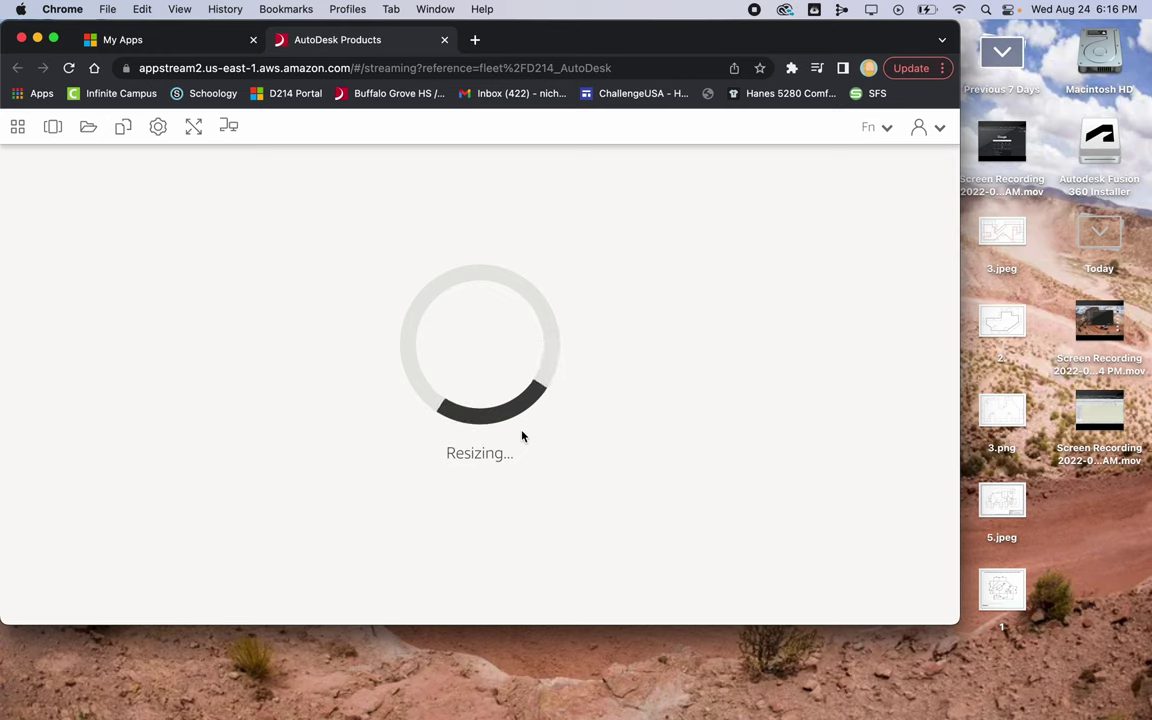
# Step: Open the AppStream app catalog full screen and launch Autodesk Inventor 2020
pyautogui.click(17, 126)
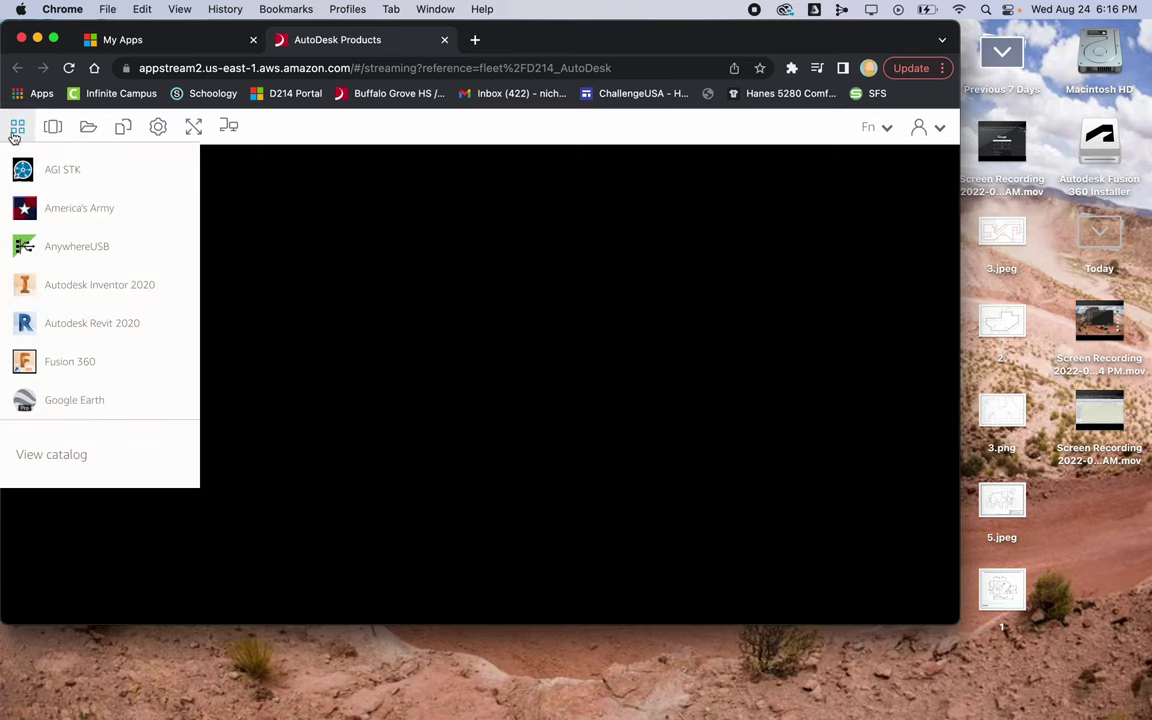
pyautogui.click(17, 126)
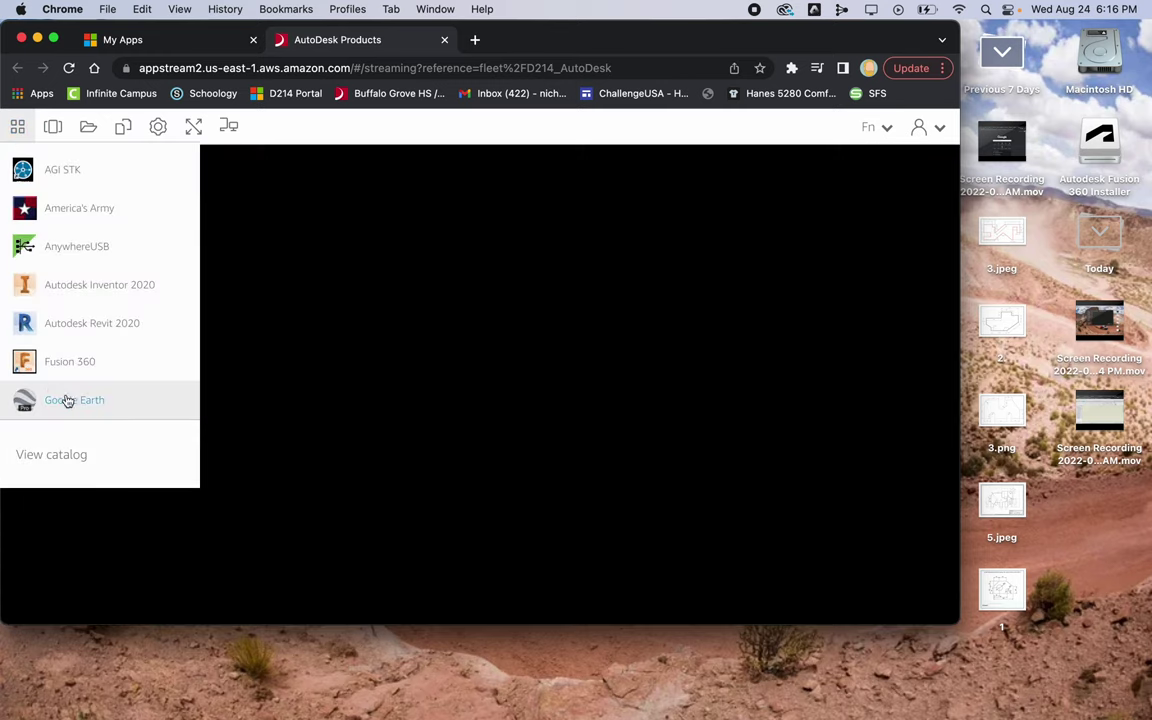
pyautogui.click(78, 462)
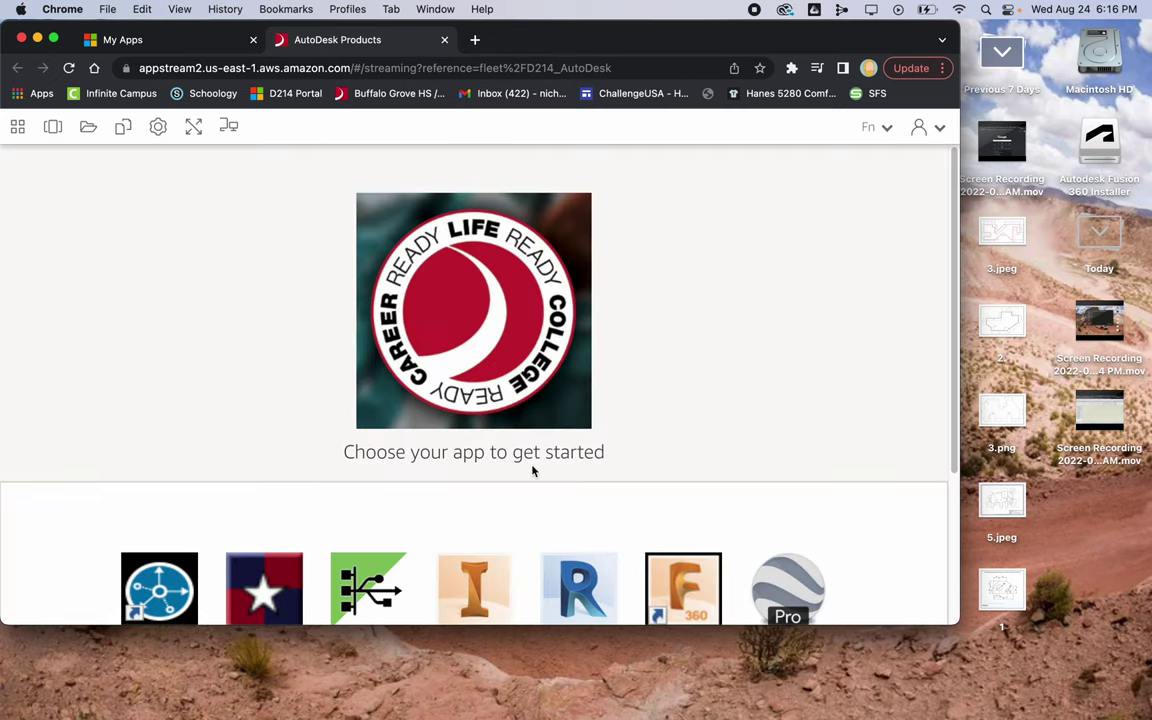
pyautogui.click(53, 39)
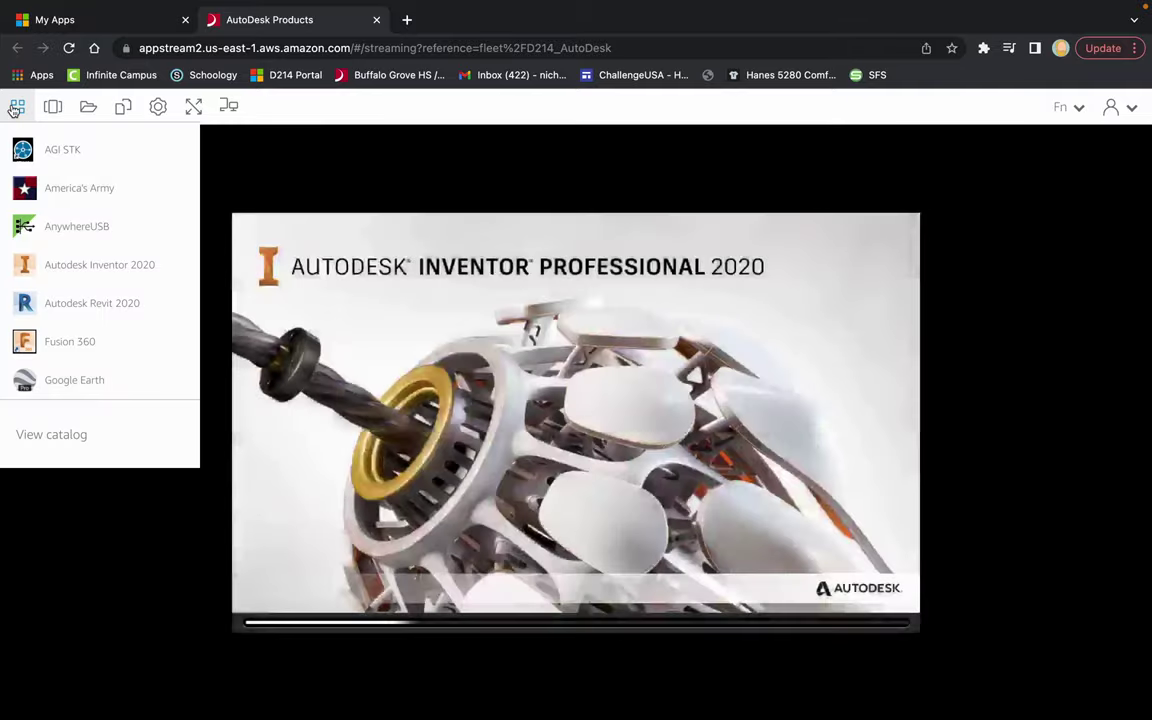
pyautogui.click(70, 441)
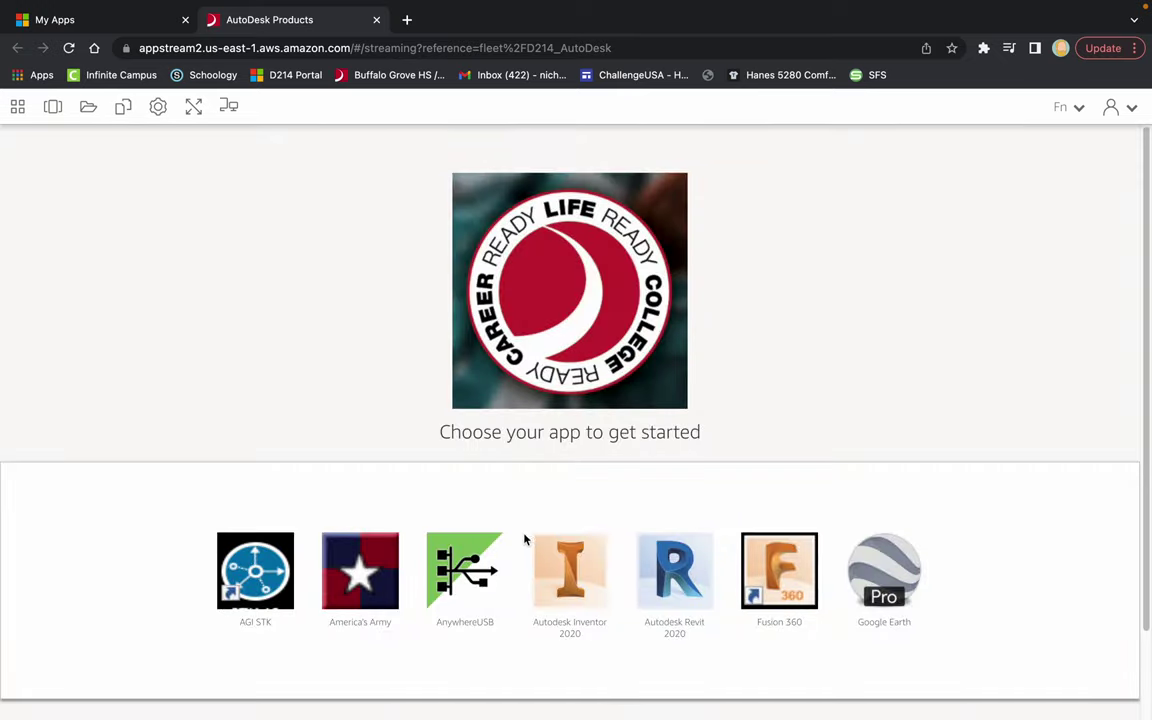
pyautogui.click(586, 576)
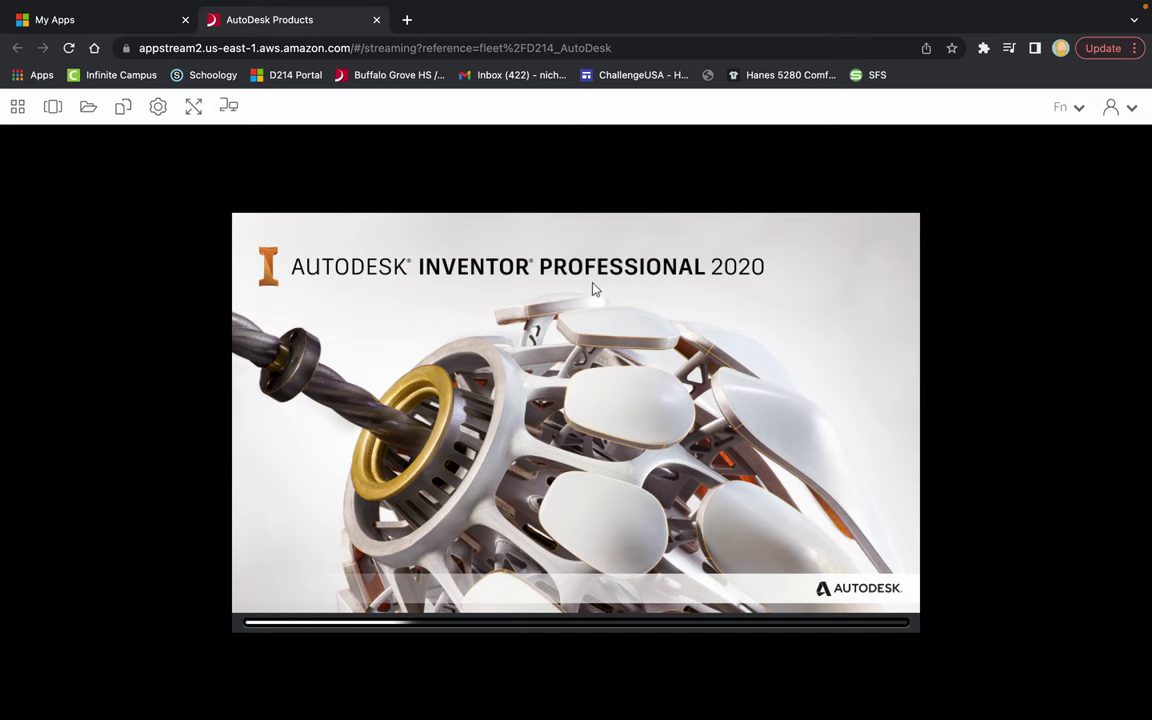
# Step: Wait for Inventor startup to end in the Network License Not Available error
pyautogui.moveTo(563, 716)
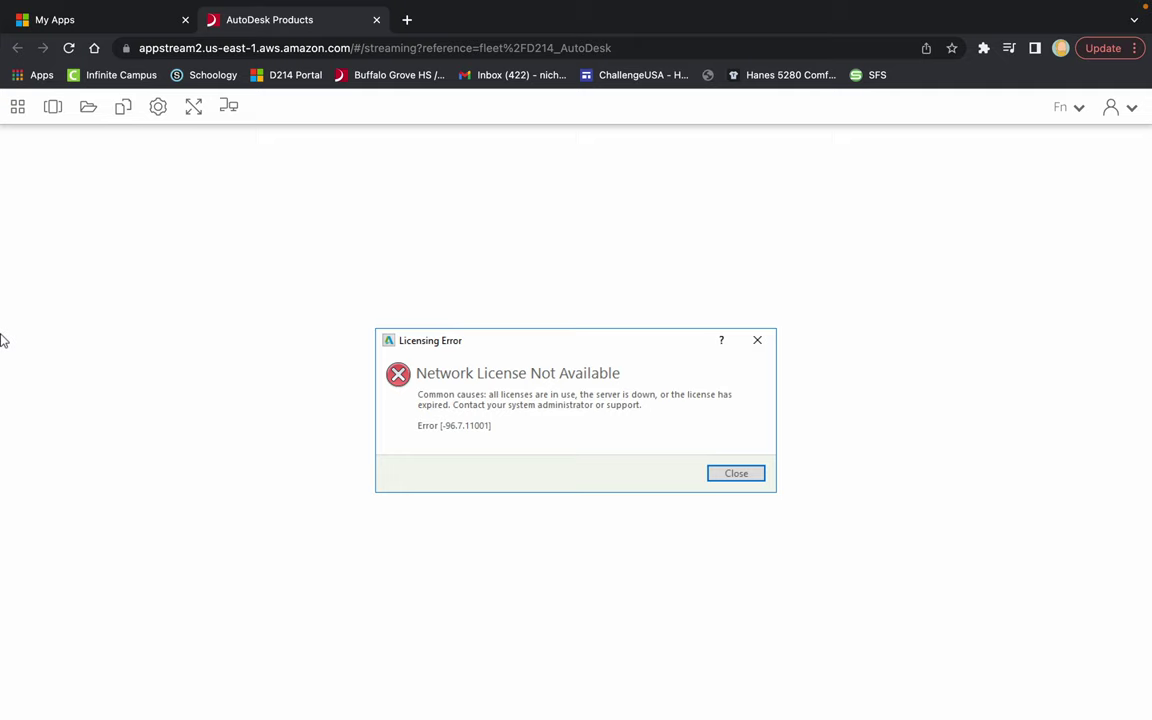
# Step: Dismiss the Network License Not Available licensing error
pyautogui.click(722, 478)
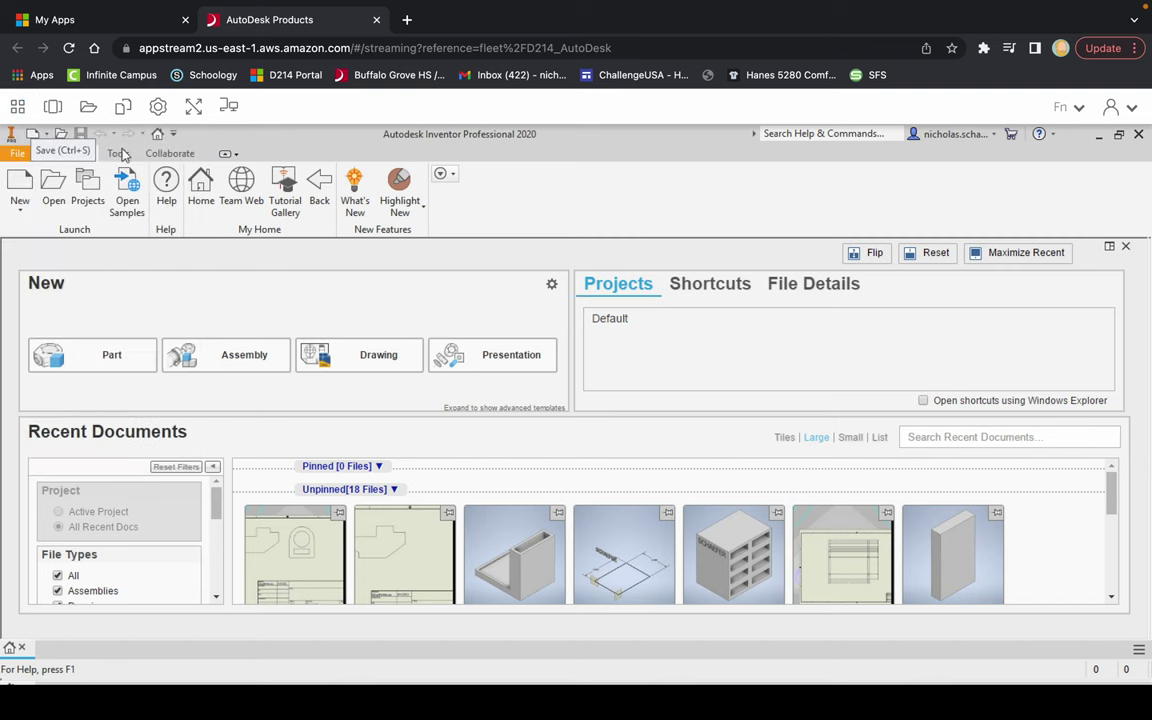
pyautogui.click(87, 106)
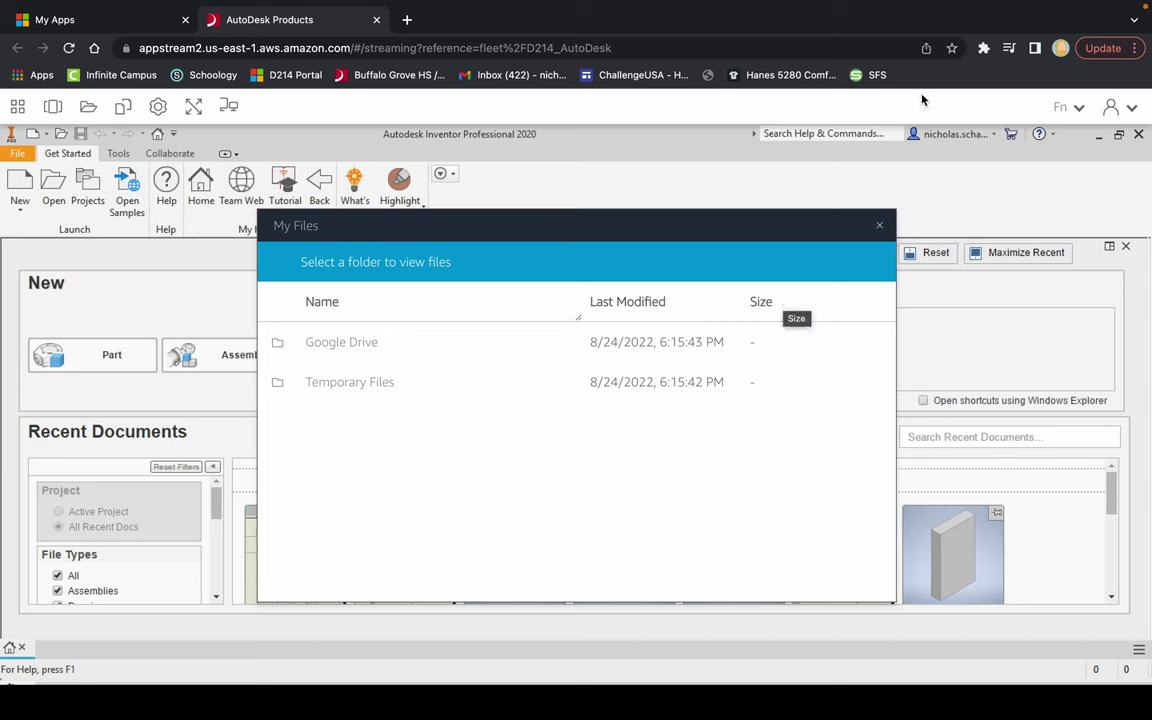
pyautogui.click(880, 229)
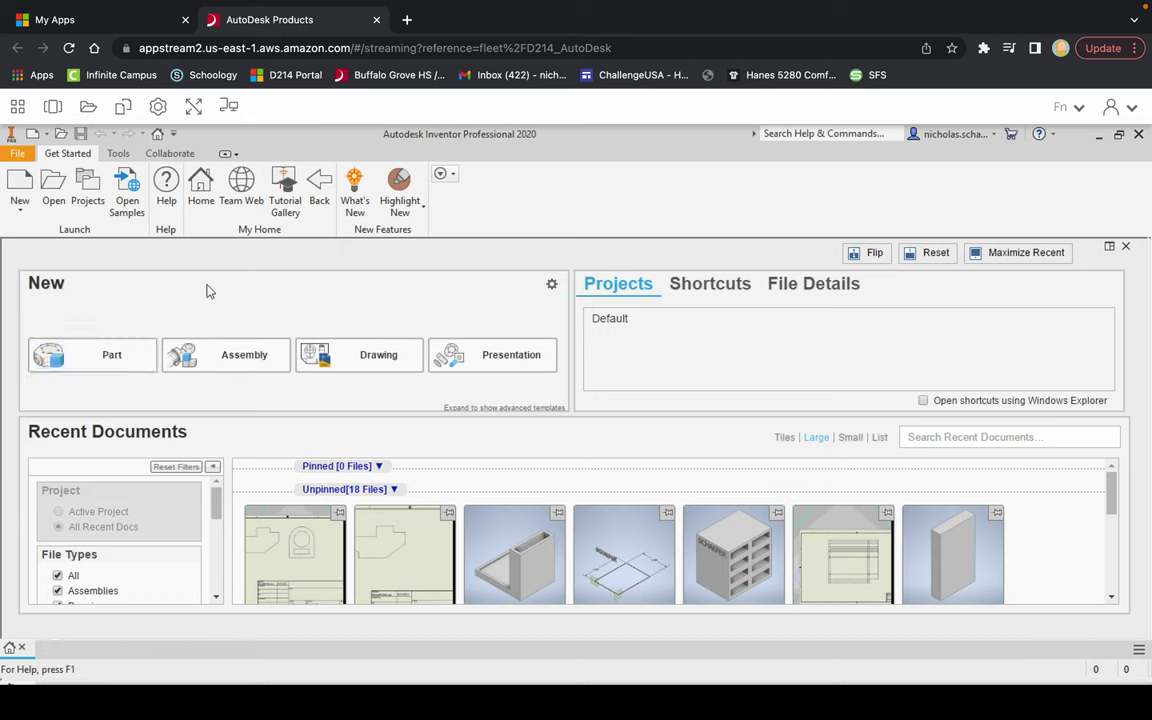
# Step: Set default template units to Millimeters, overwrite the template, and start a new drawing
pyautogui.click(551, 288)
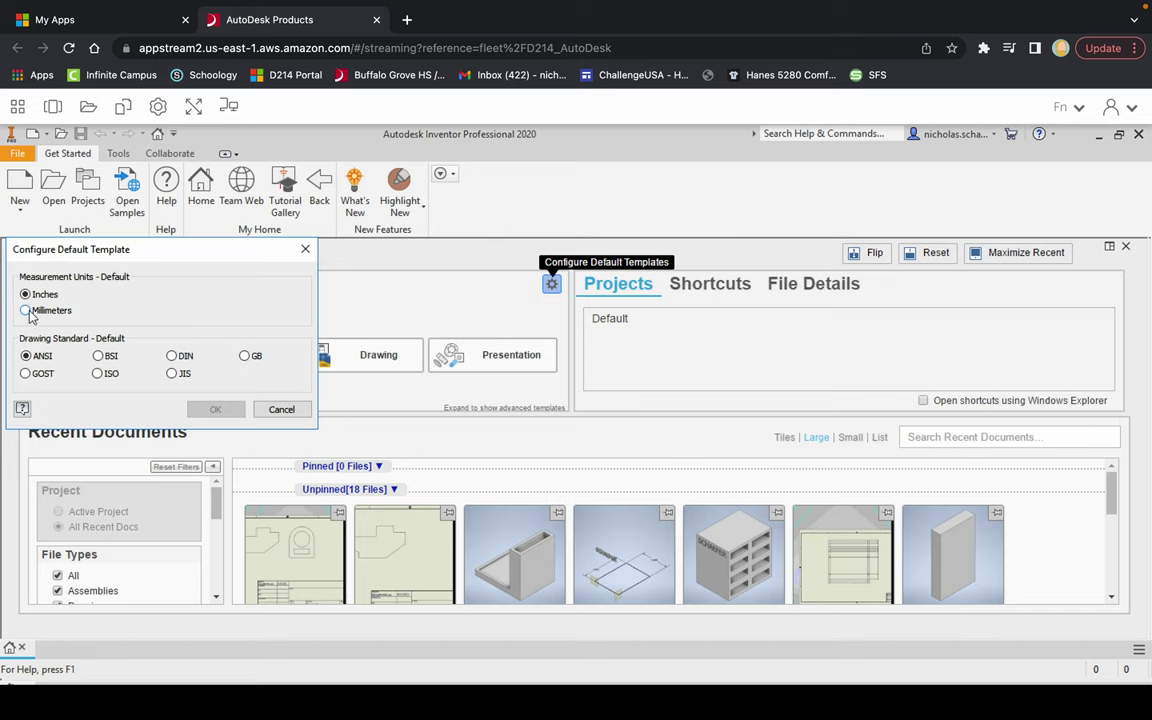
pyautogui.click(26, 311)
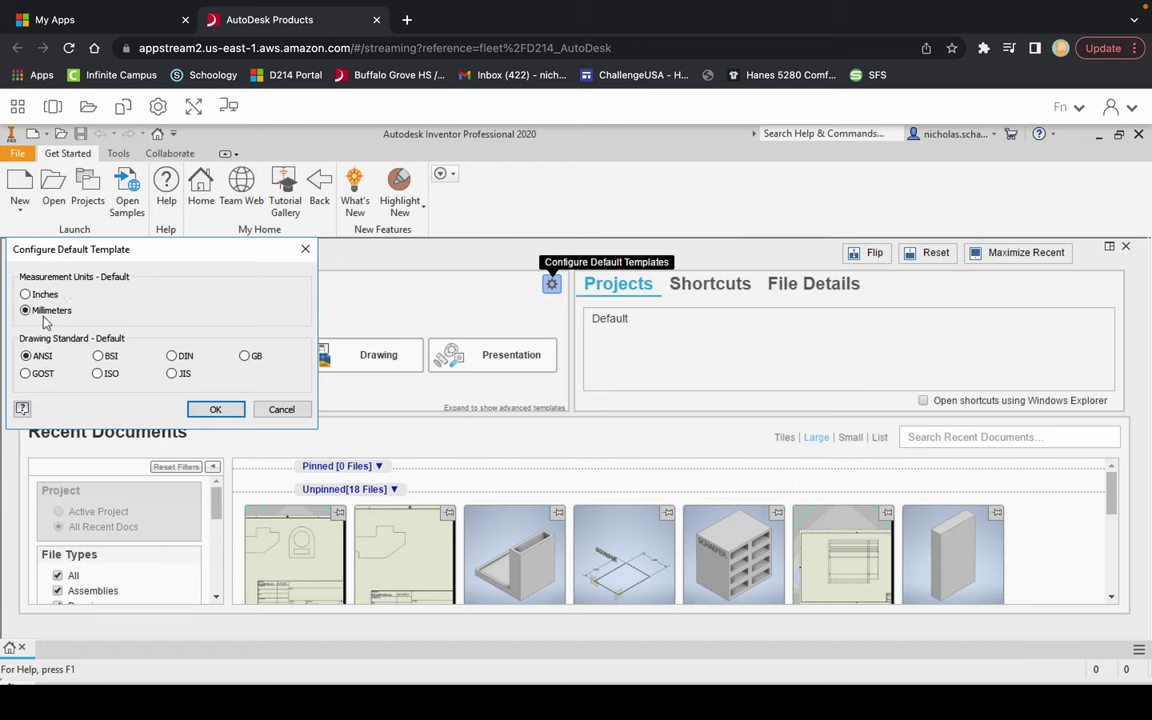
pyautogui.click(216, 410)
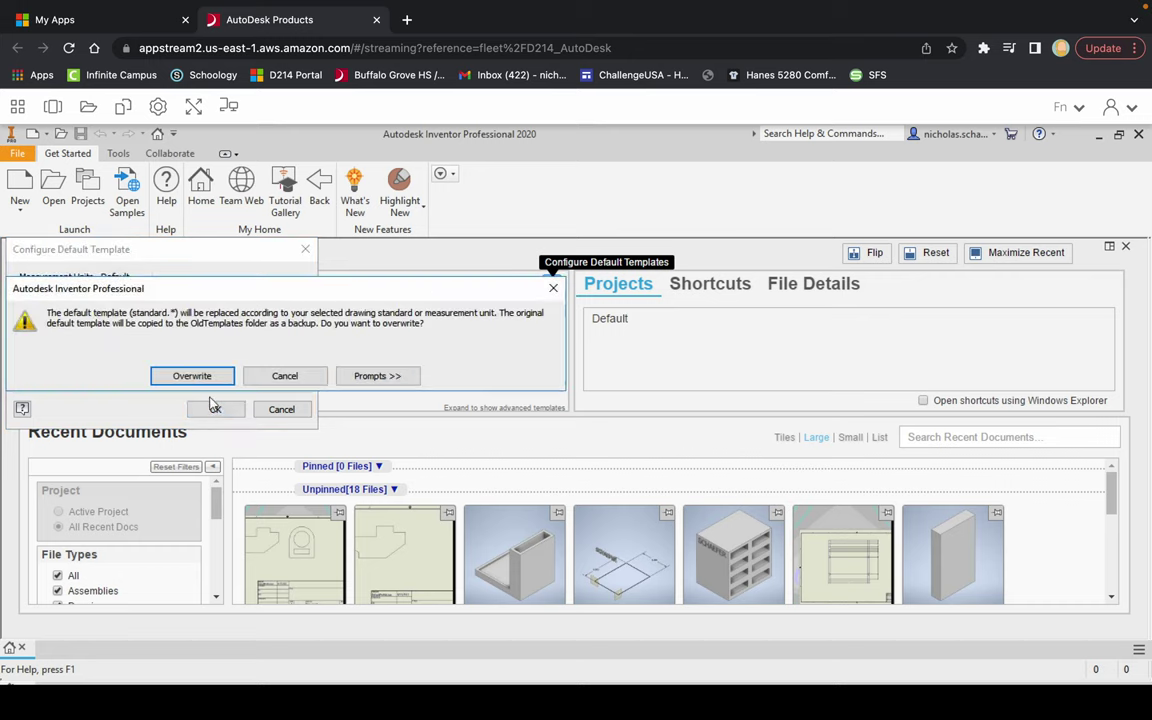
pyautogui.click(196, 379)
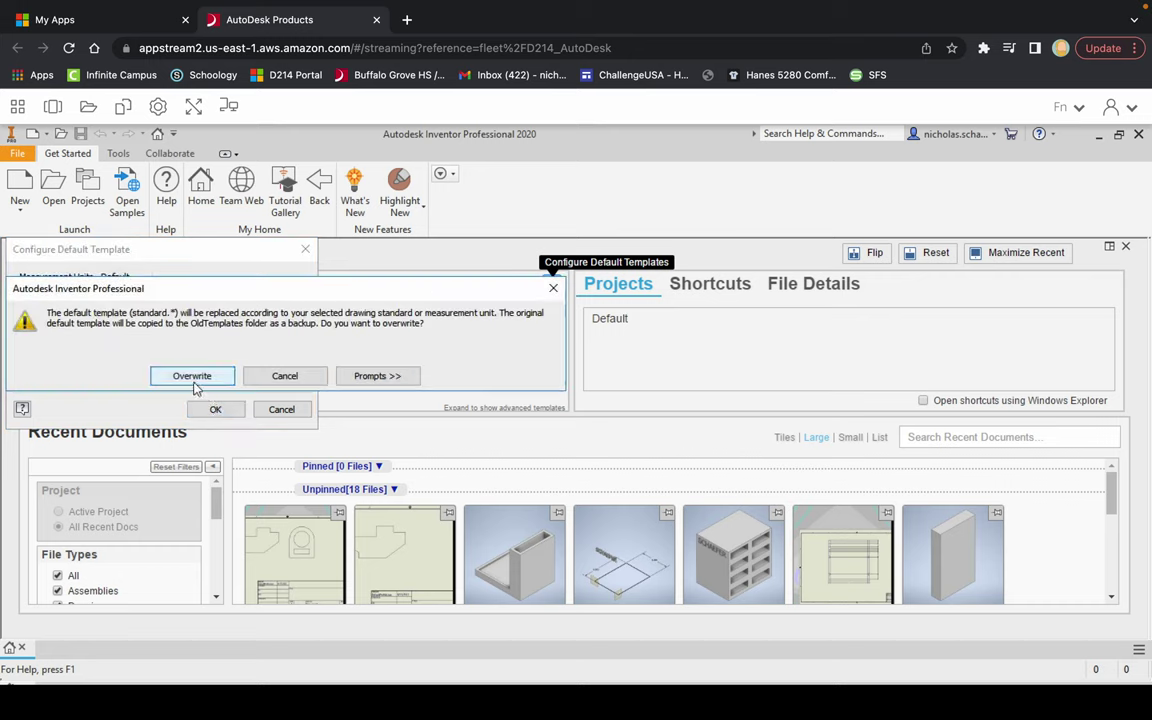
pyautogui.click(58, 366)
pyautogui.click(345, 362)
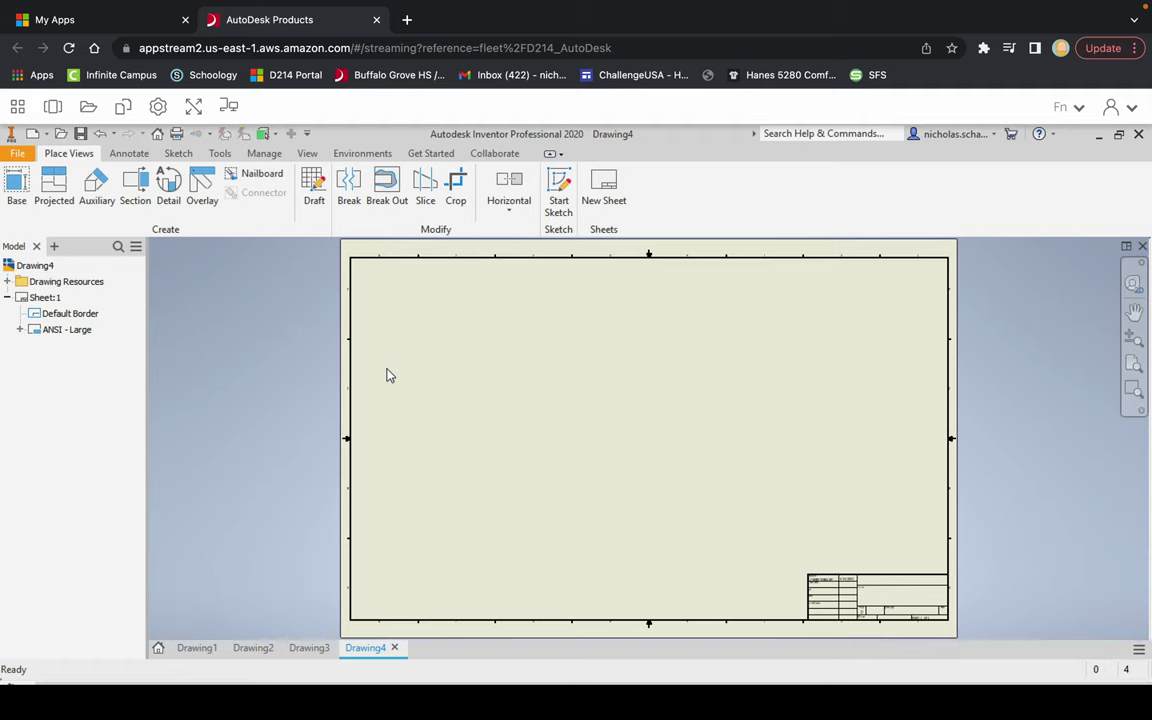
# Step: Leave Chrome full screen while the blank Drawing4 sheet stays in the stream
pyautogui.moveTo(558, 5)
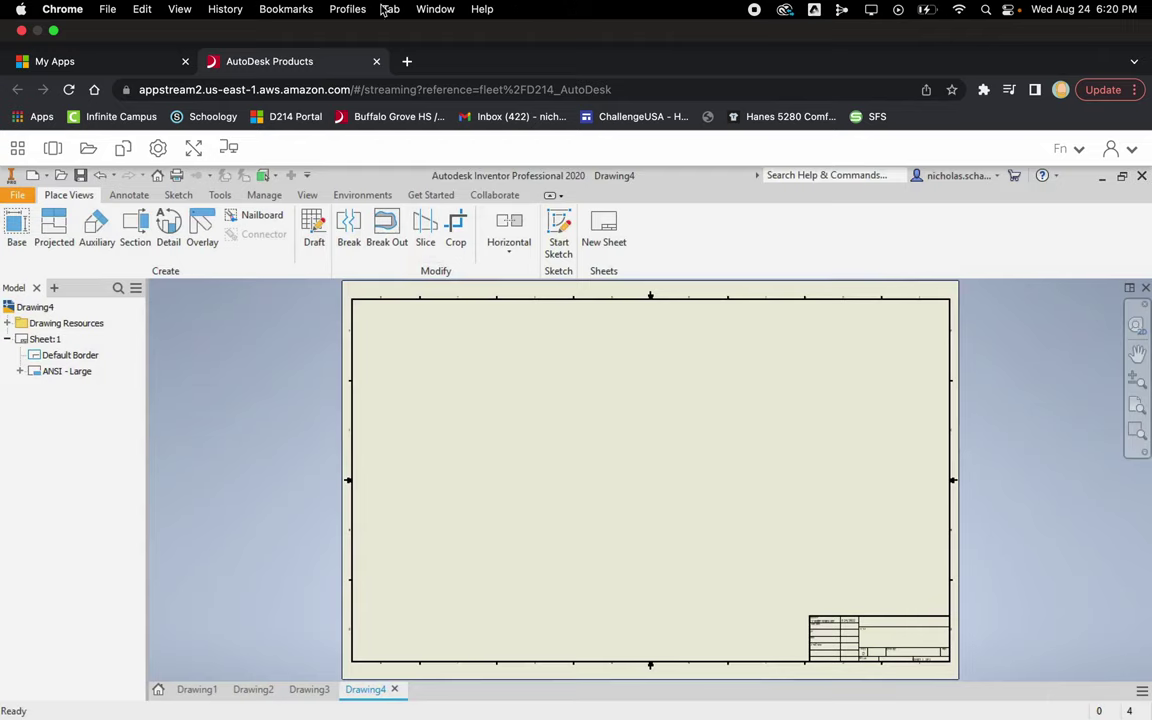
# Step: In a new tab, download 1.webp from the 16410 110 CAD course's Unit 1 - 2D Drawings folder
pyautogui.click(409, 63)
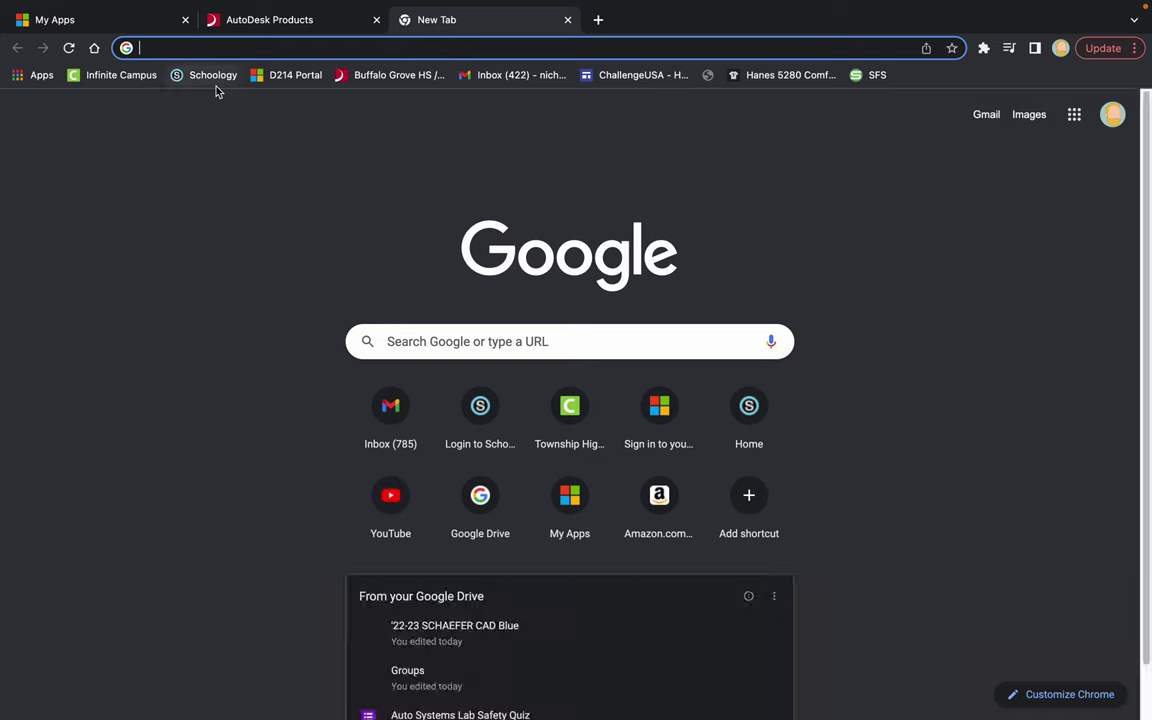
pyautogui.click(212, 76)
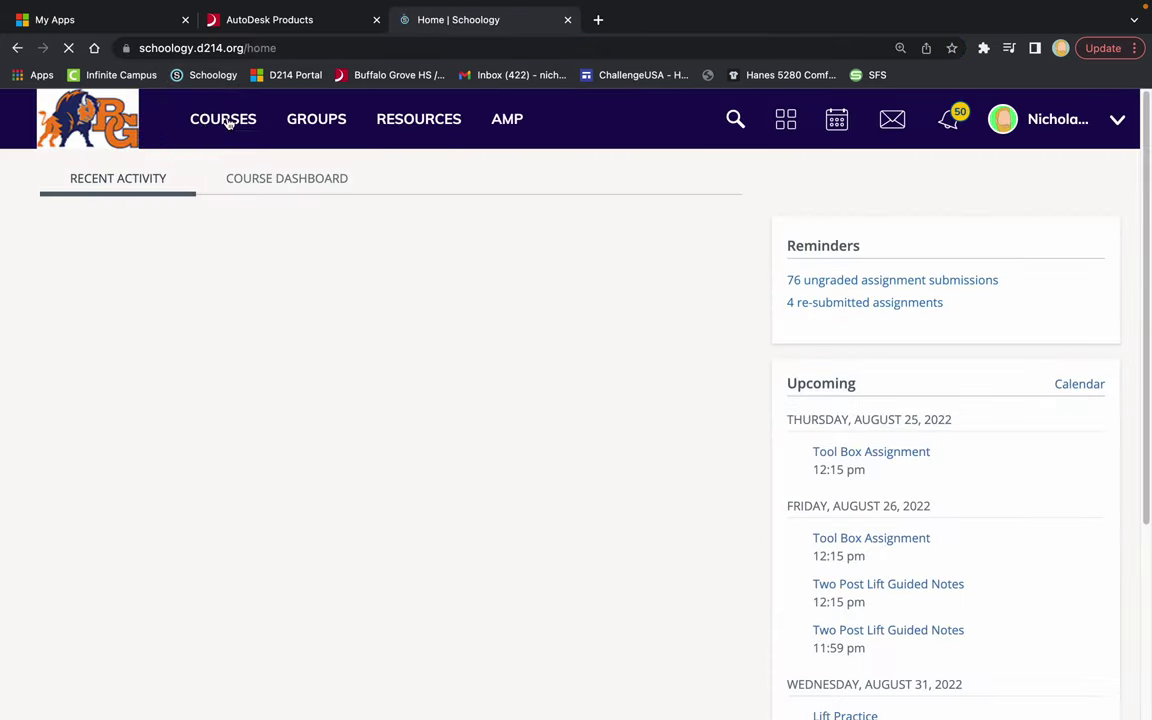
pyautogui.click(221, 118)
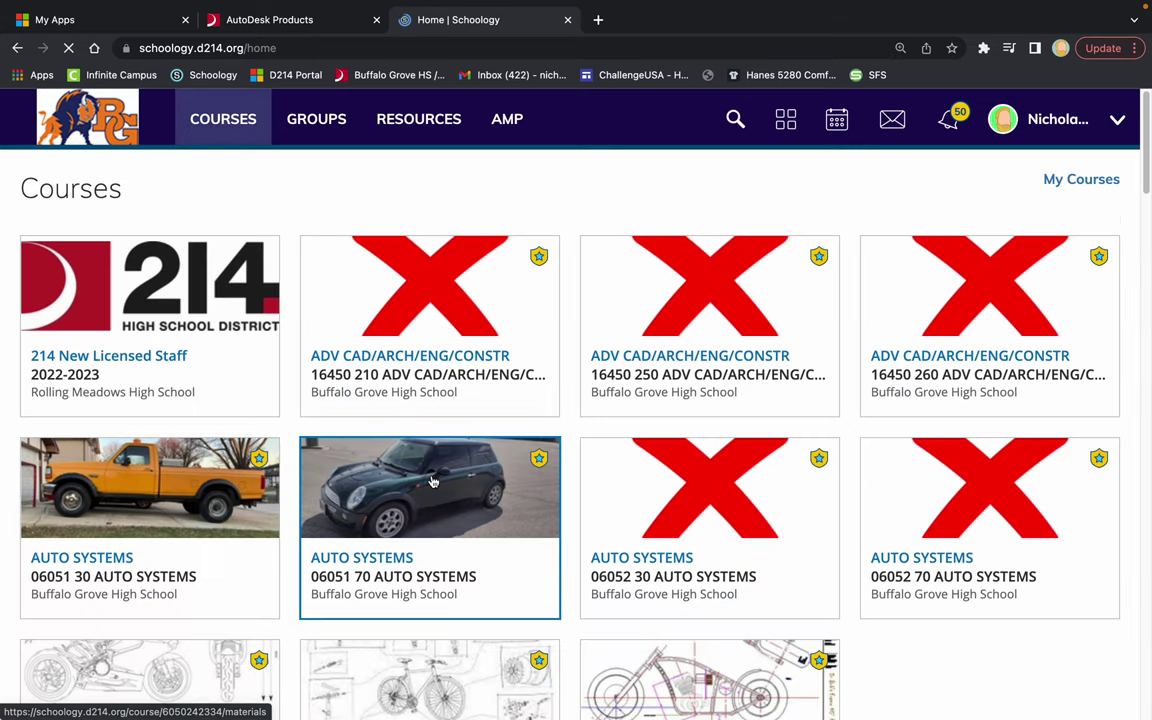
pyautogui.scroll(-3, 372, 484)
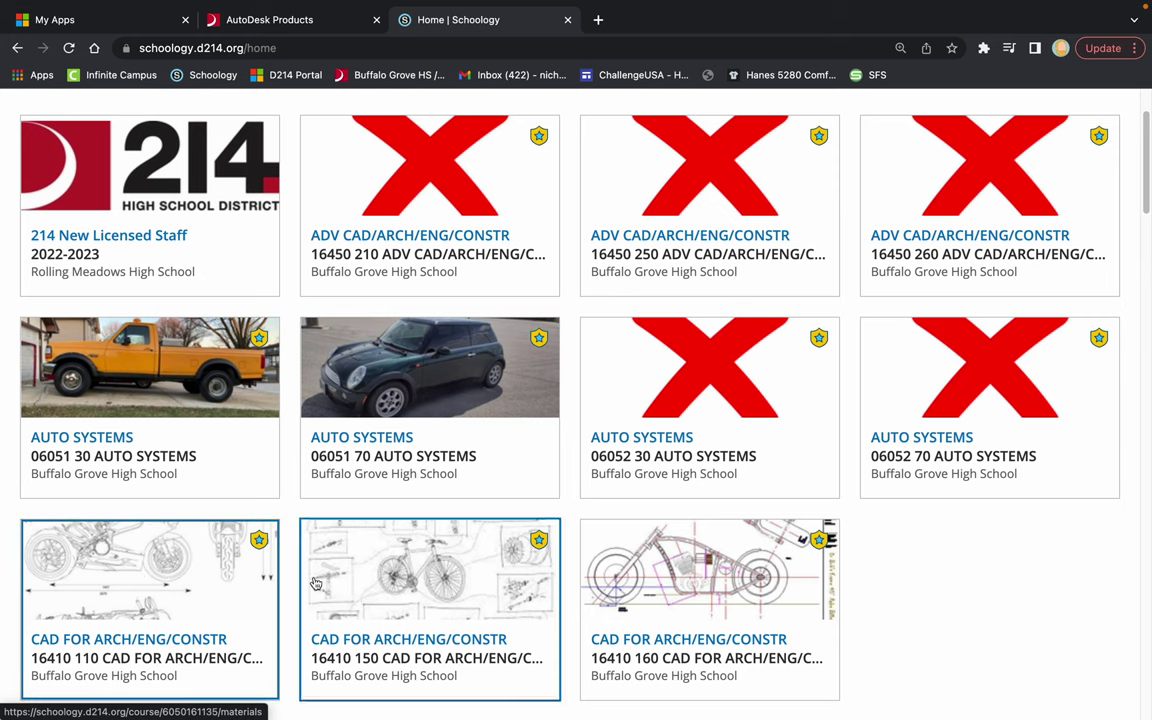
pyautogui.click(120, 600)
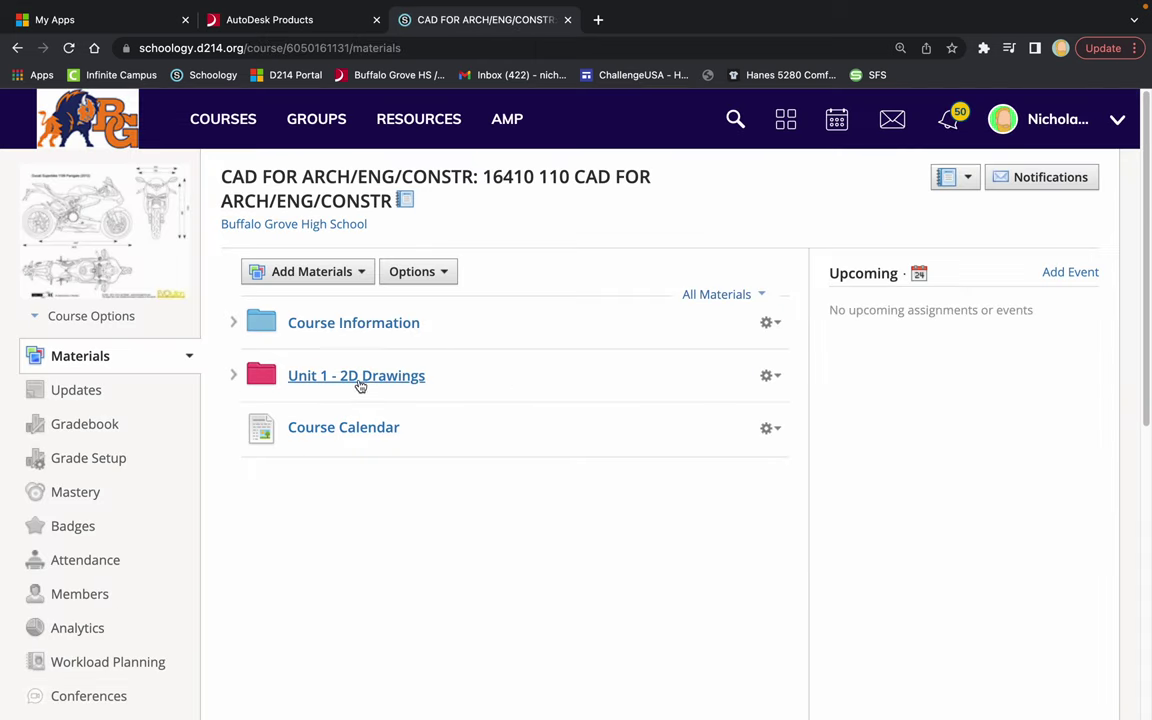
pyautogui.click(235, 374)
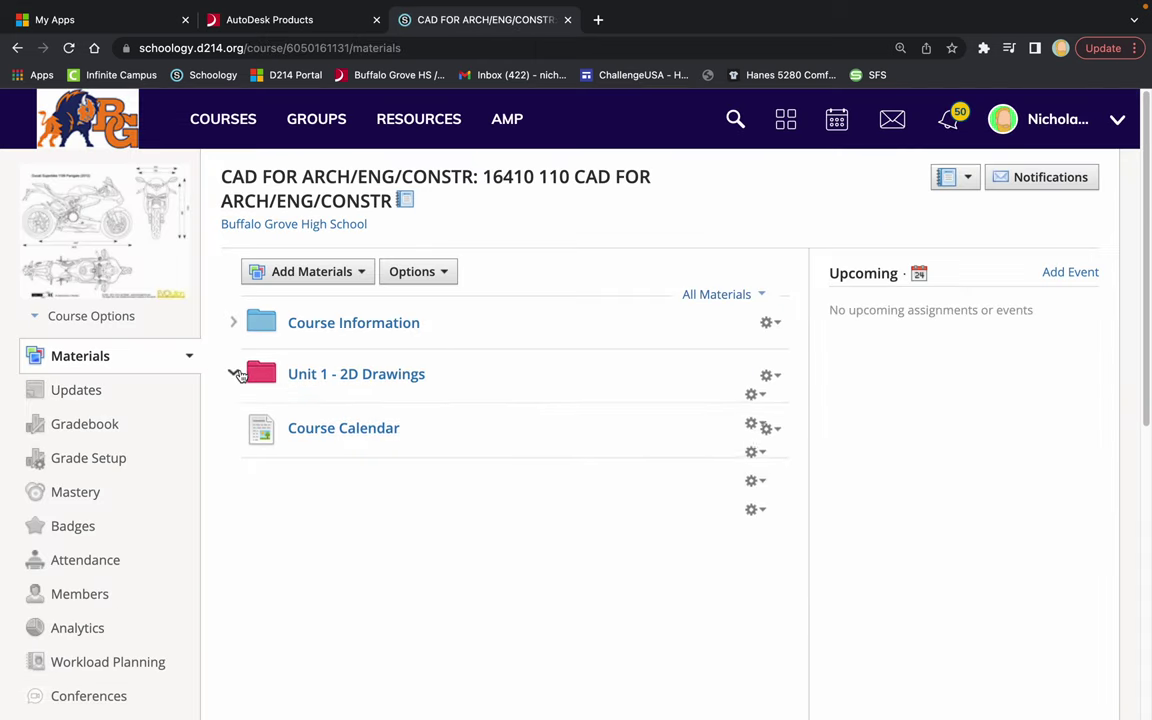
pyautogui.click(325, 410)
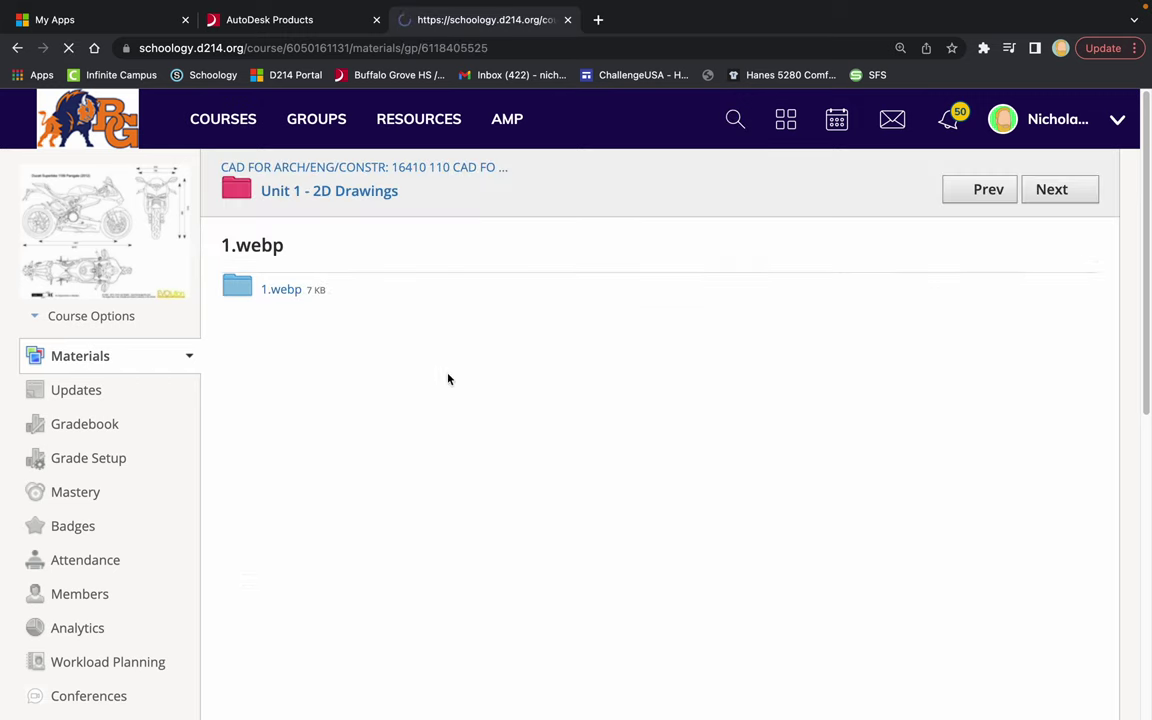
pyautogui.click(276, 292)
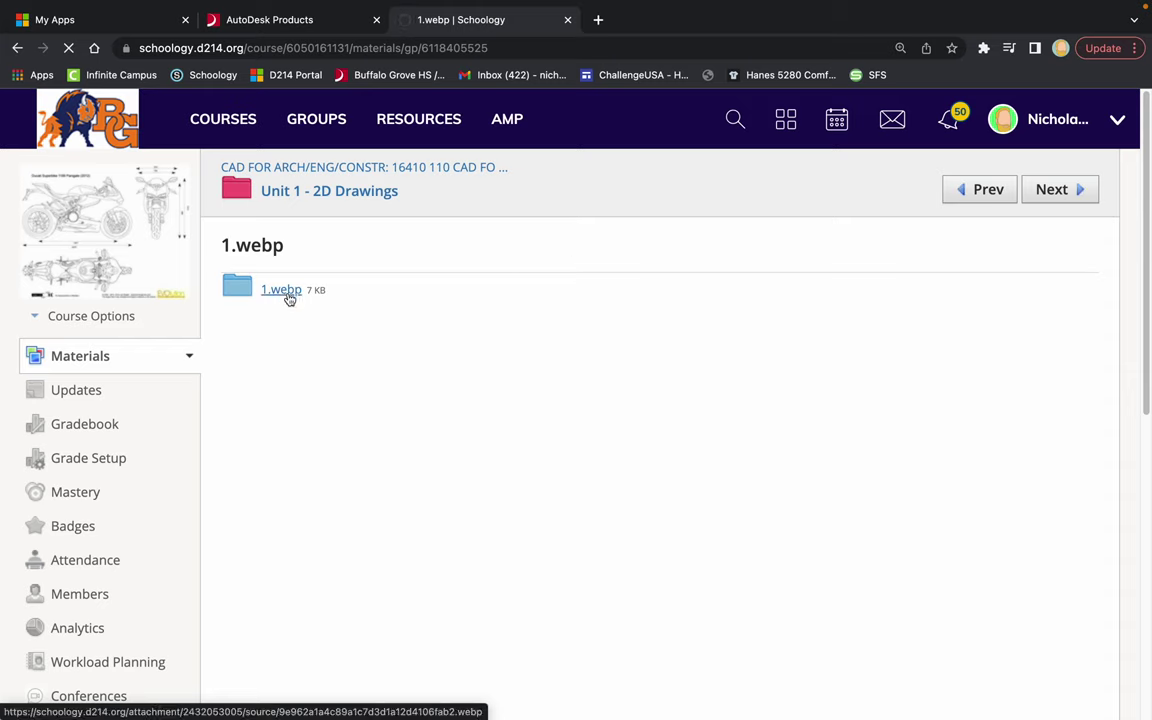
# Step: Open the downloaded 1 (6).webp reference drawing in Preview
pyautogui.click(110, 697)
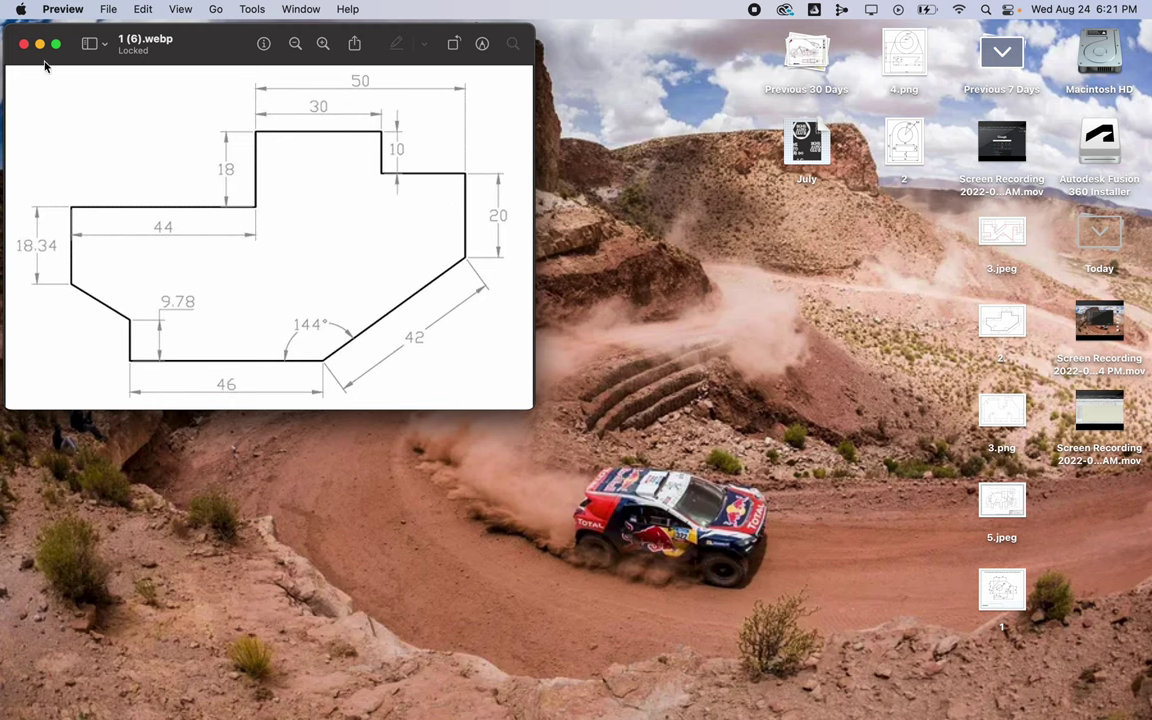
# Step: Close the reference drawing and return to the Inventor session showing Drawing4
pyautogui.click(24, 45)
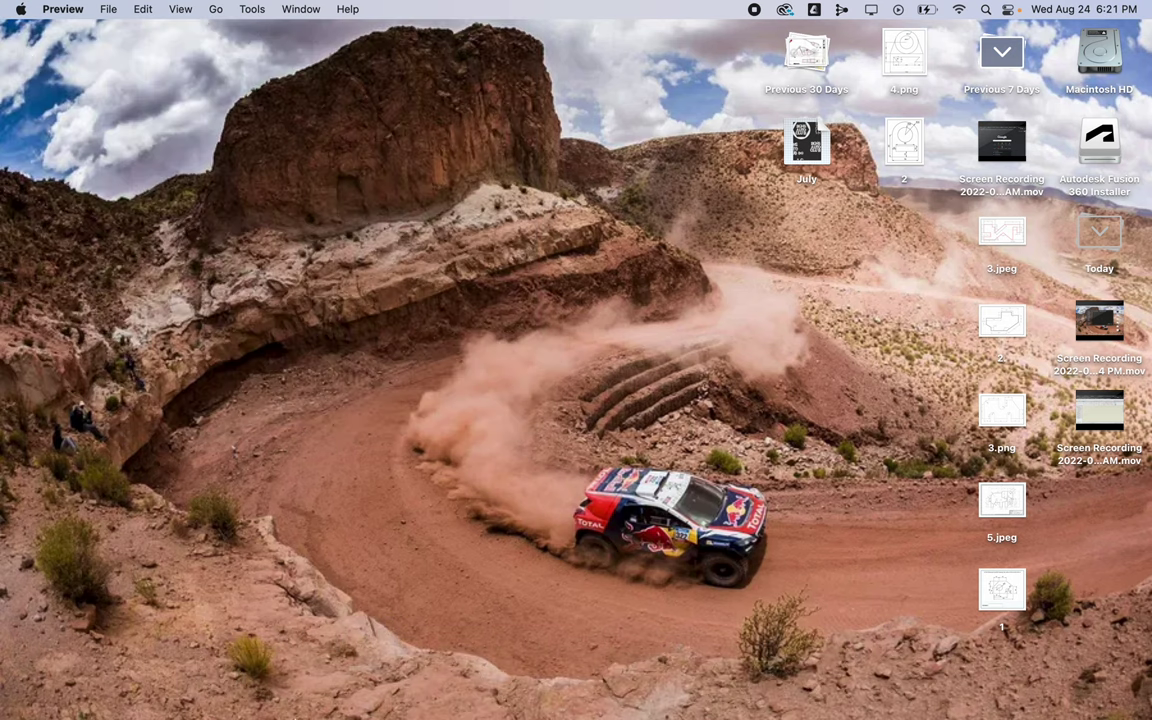
pyautogui.click(285, 680)
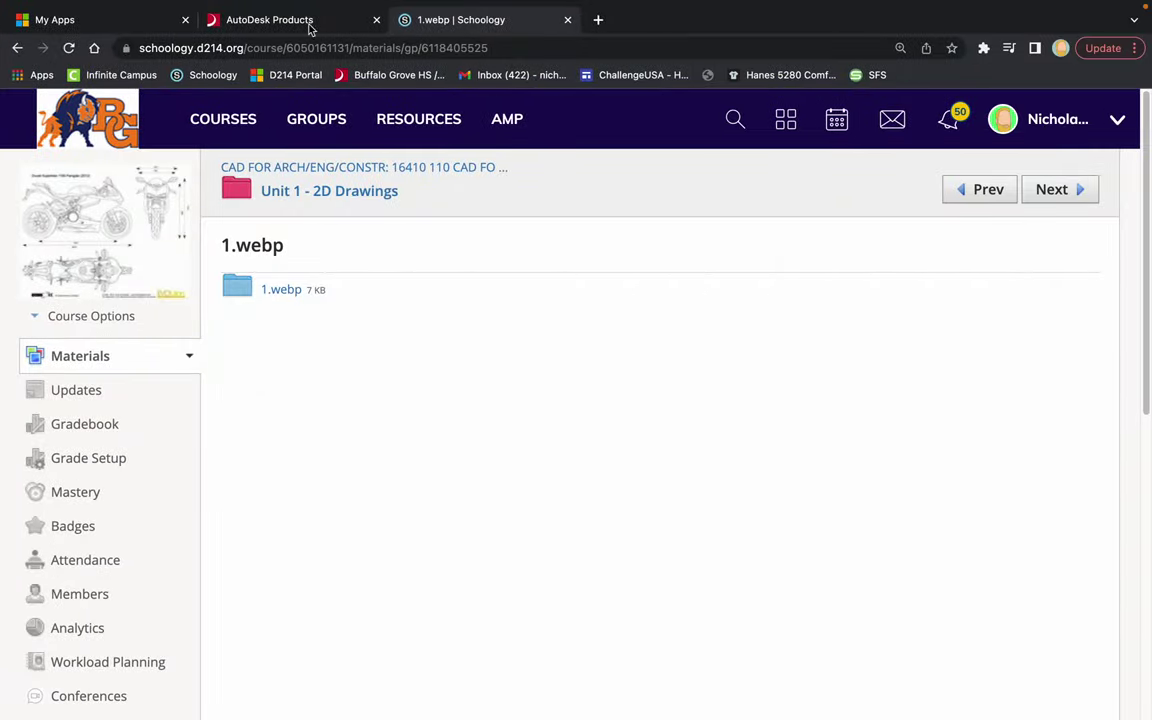
pyautogui.click(290, 58)
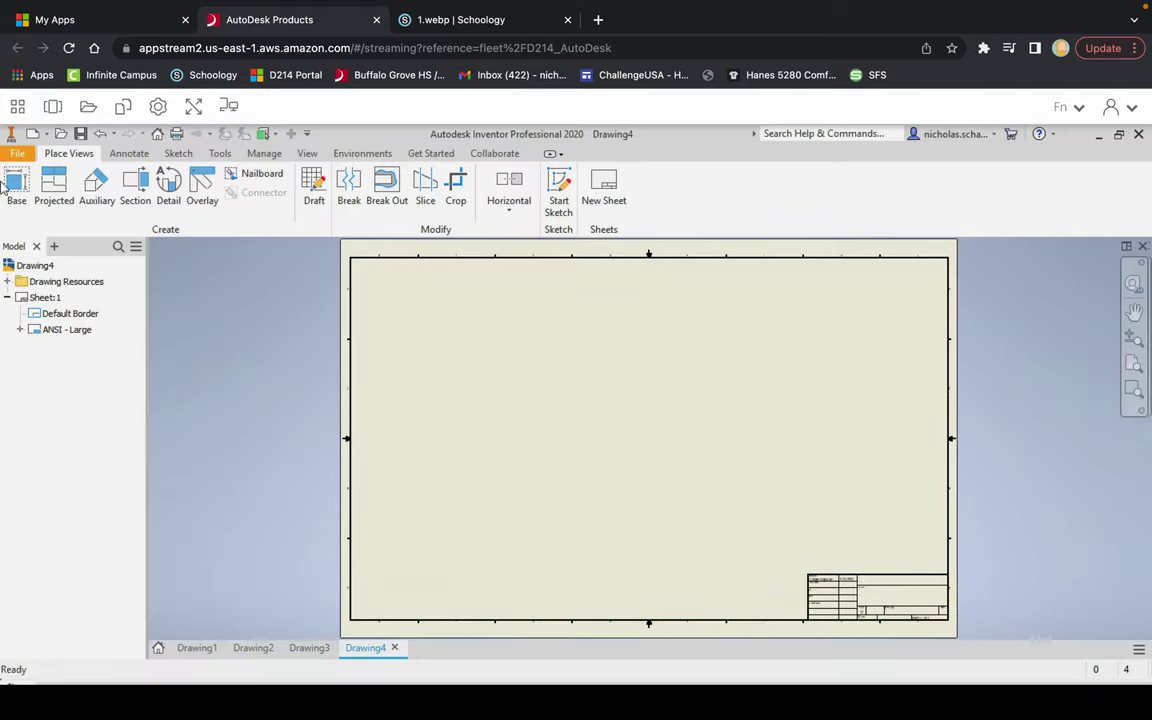
# Step: Expand Drawing Resources > Sheet Formats and select A size, Landscape, 1 view
pyautogui.click(7, 281)
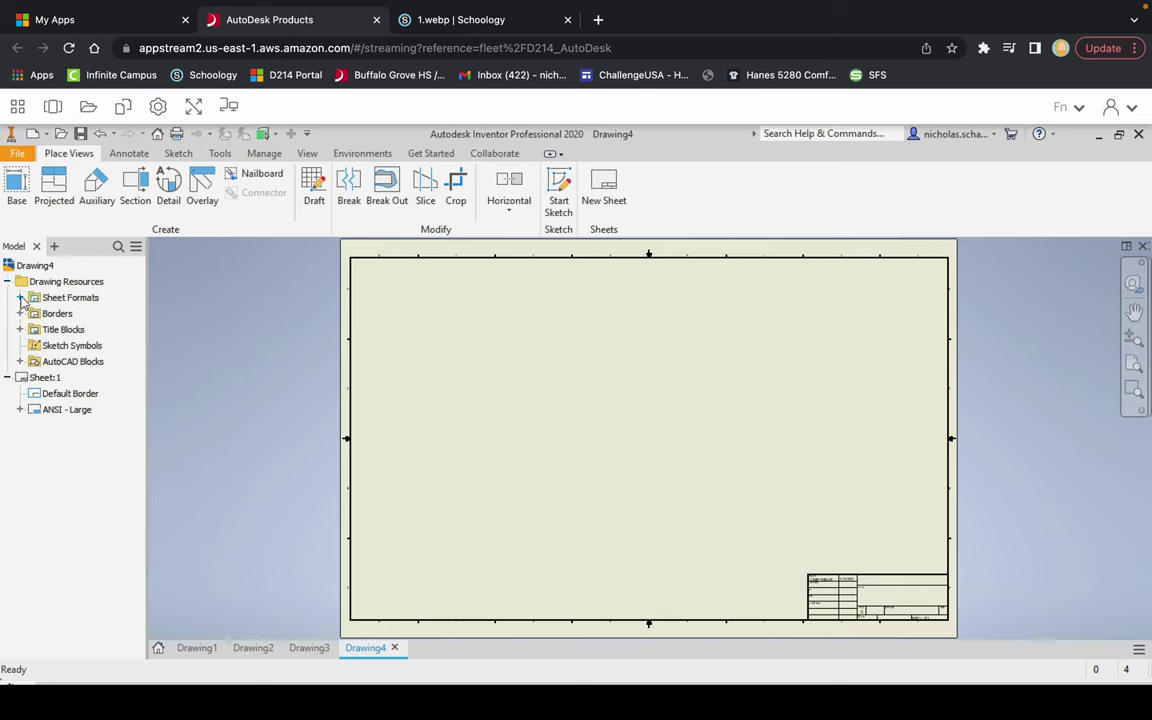
pyautogui.click(20, 298)
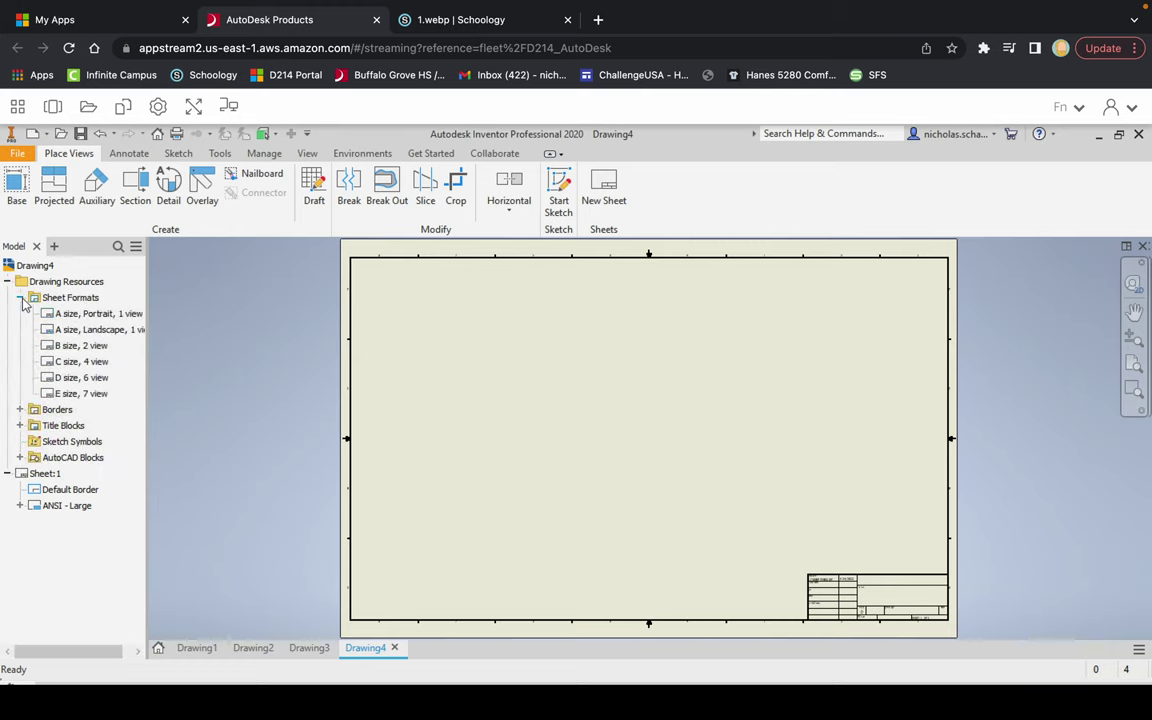
pyautogui.click(68, 334)
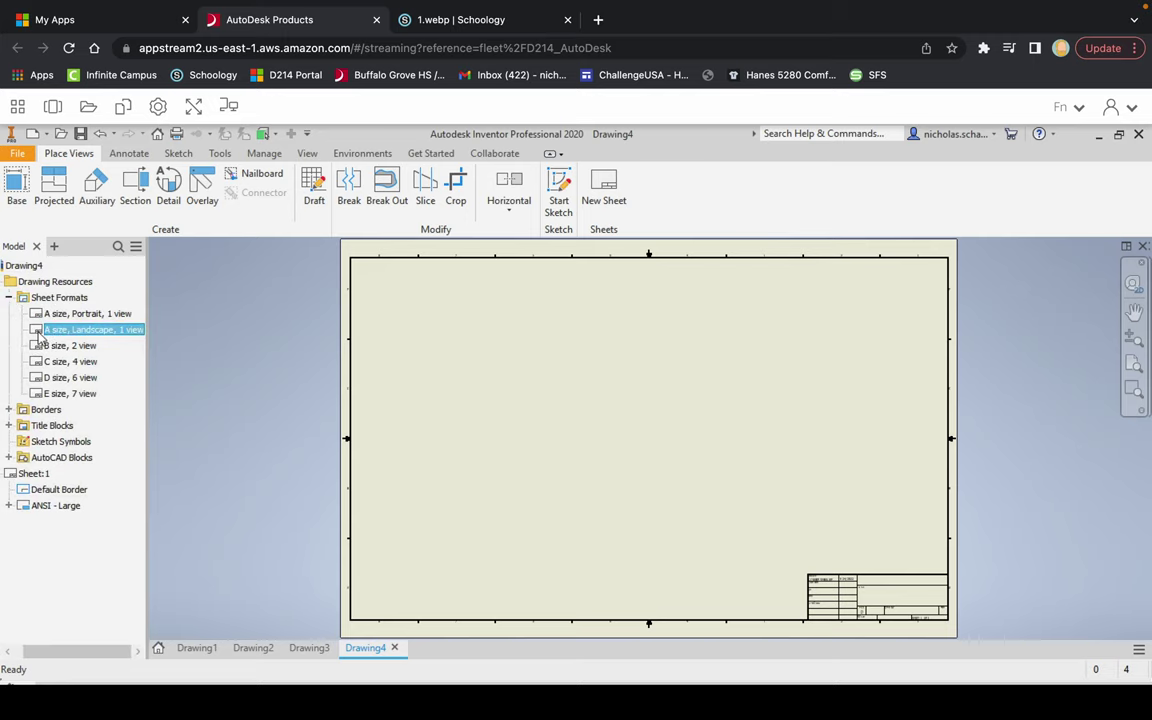
pyautogui.doubleClick(40, 337)
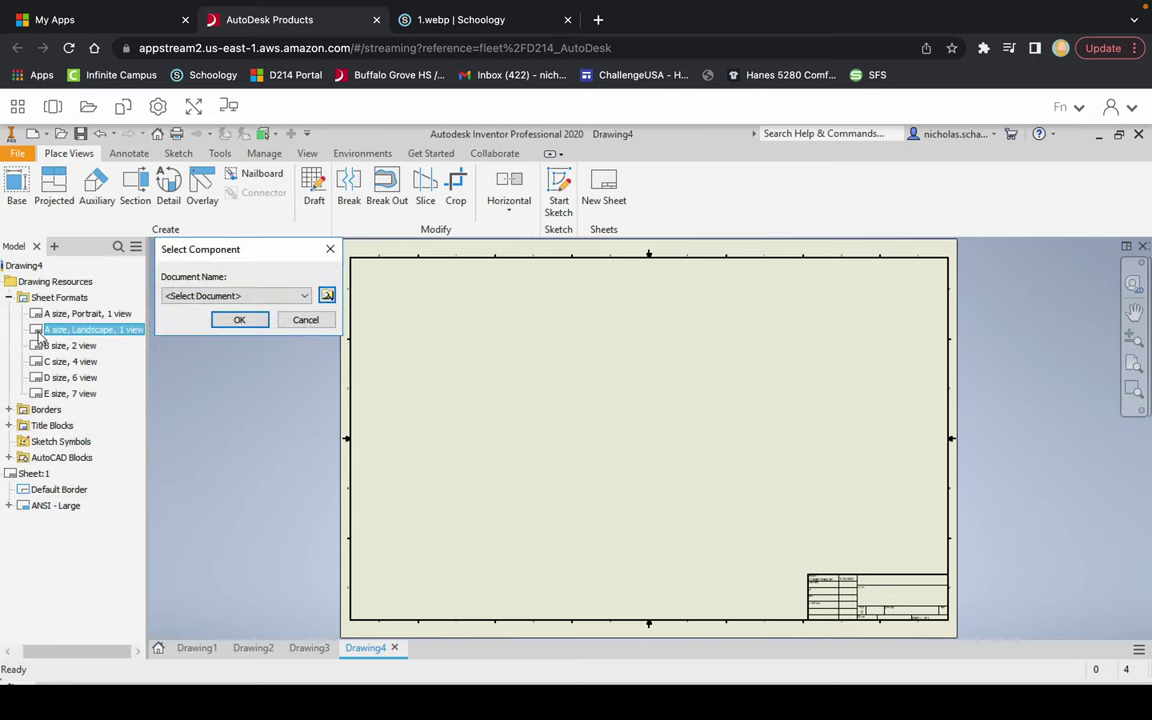
pyautogui.click(238, 321)
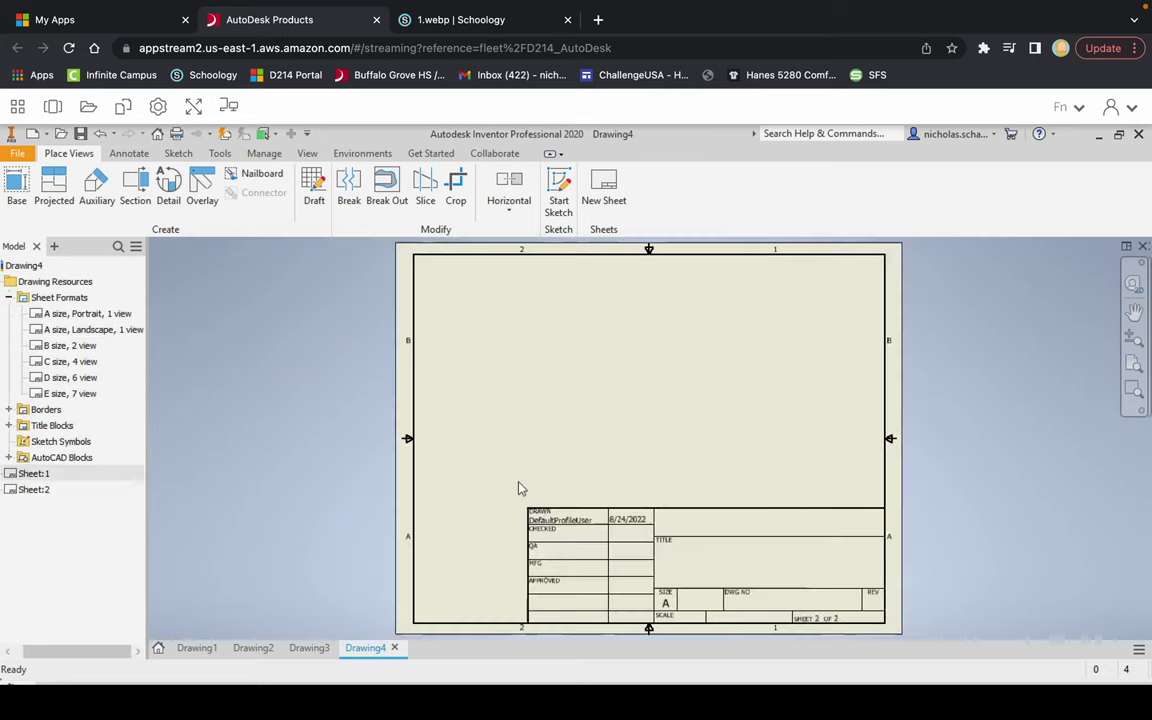
pyautogui.click(99, 133)
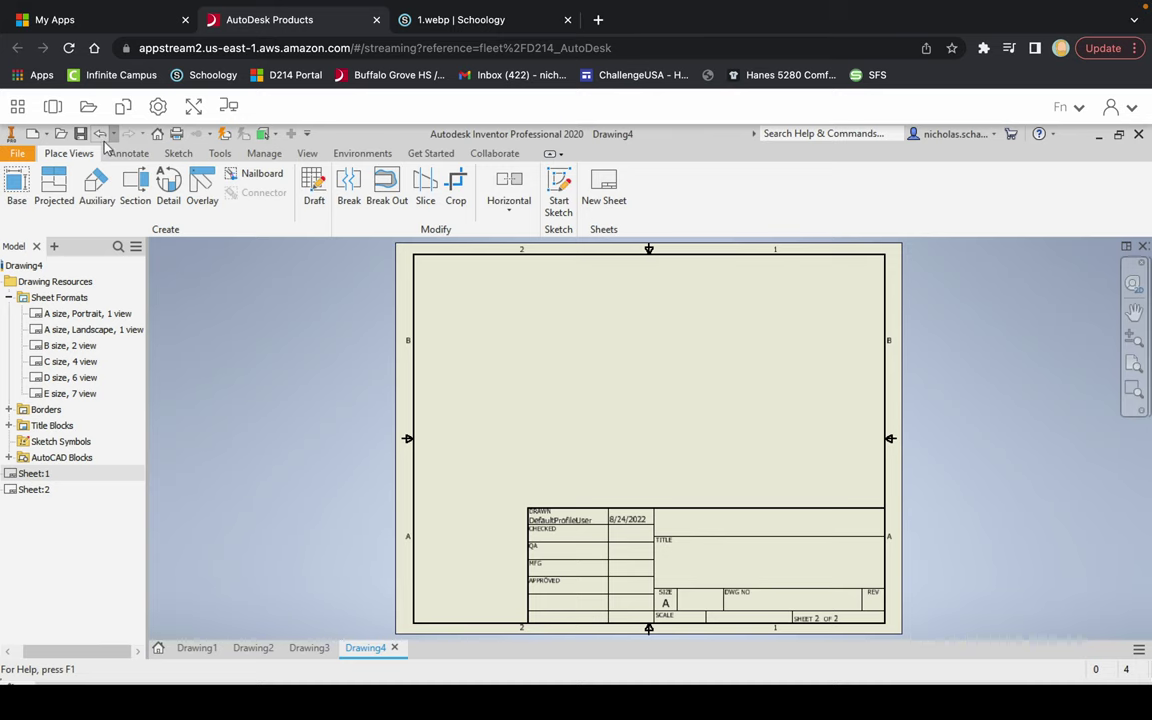
pyautogui.click(99, 133)
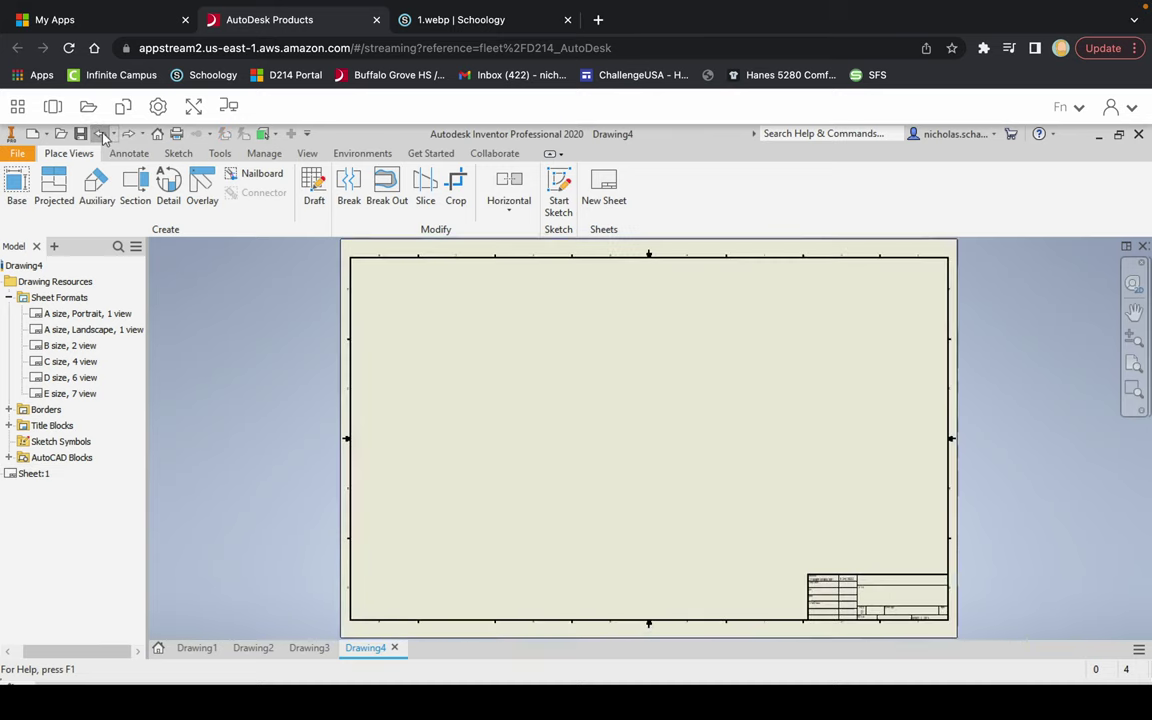
pyautogui.click(100, 134)
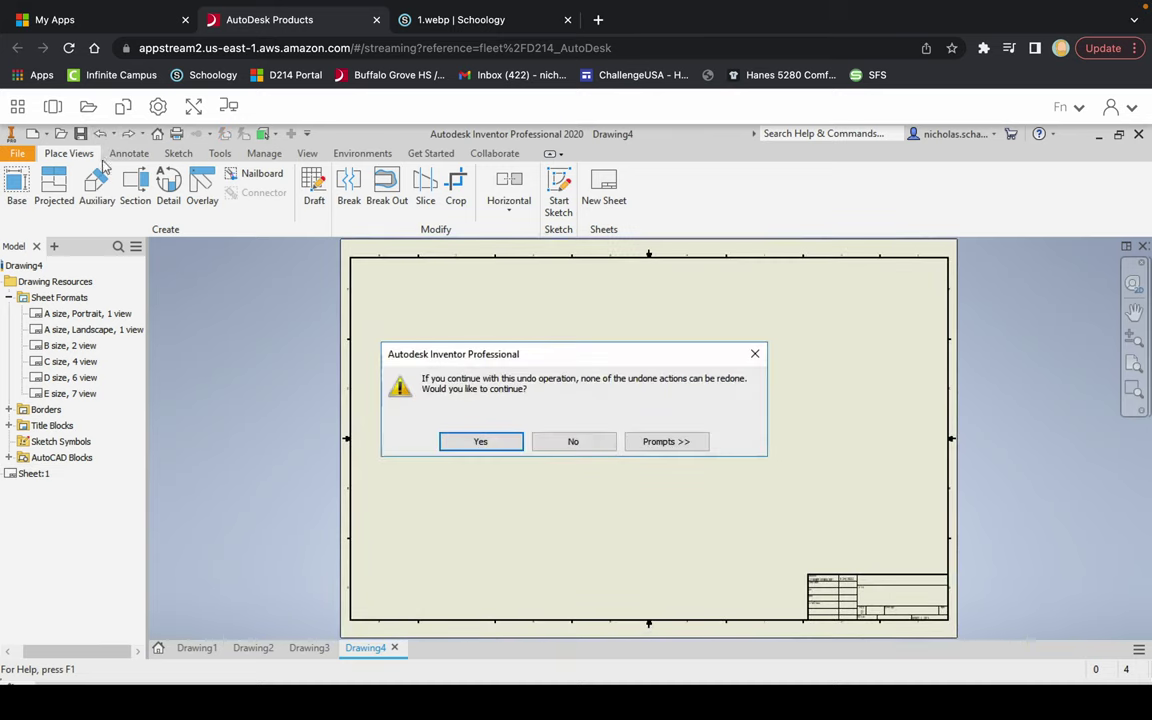
pyautogui.click(569, 439)
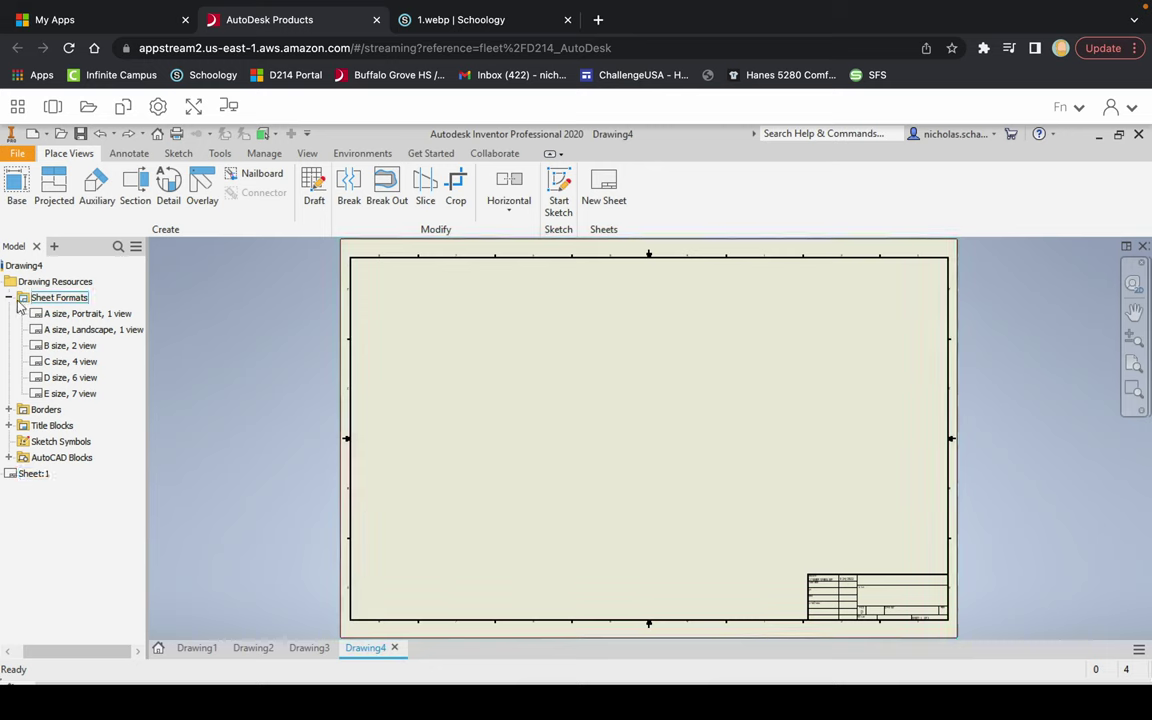
# Step: Create Sheet:2 from the A size, Landscape, 1 view sheet format
pyautogui.click(11, 300)
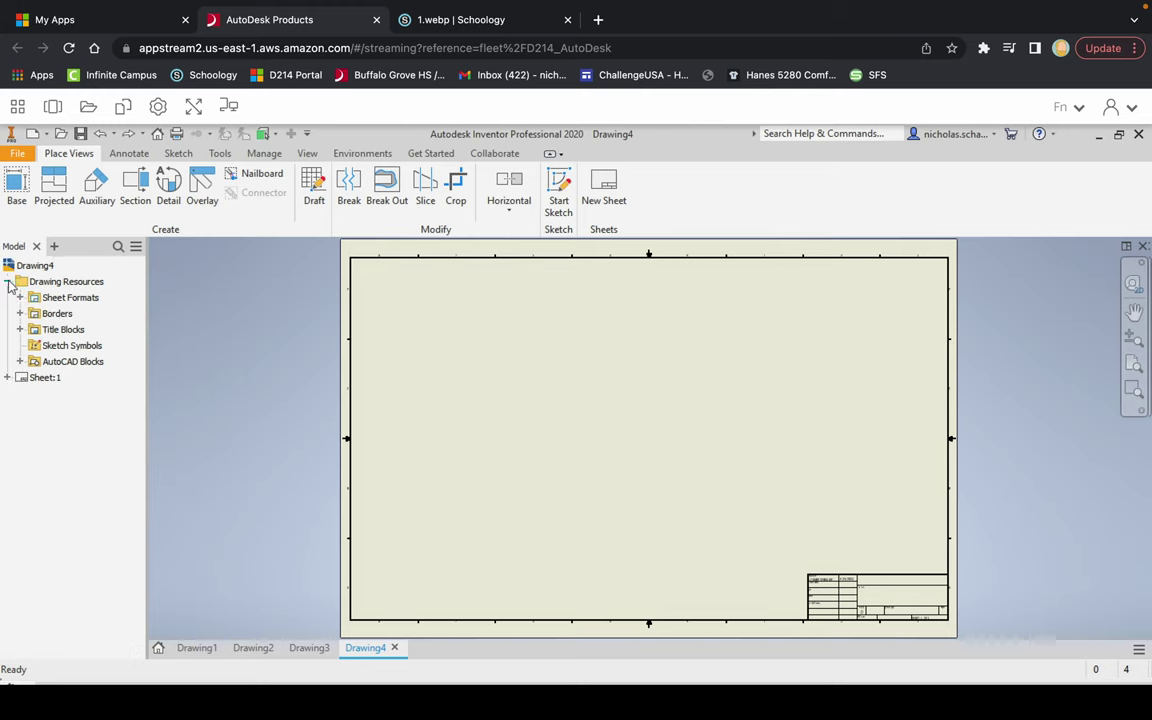
pyautogui.click(8, 282)
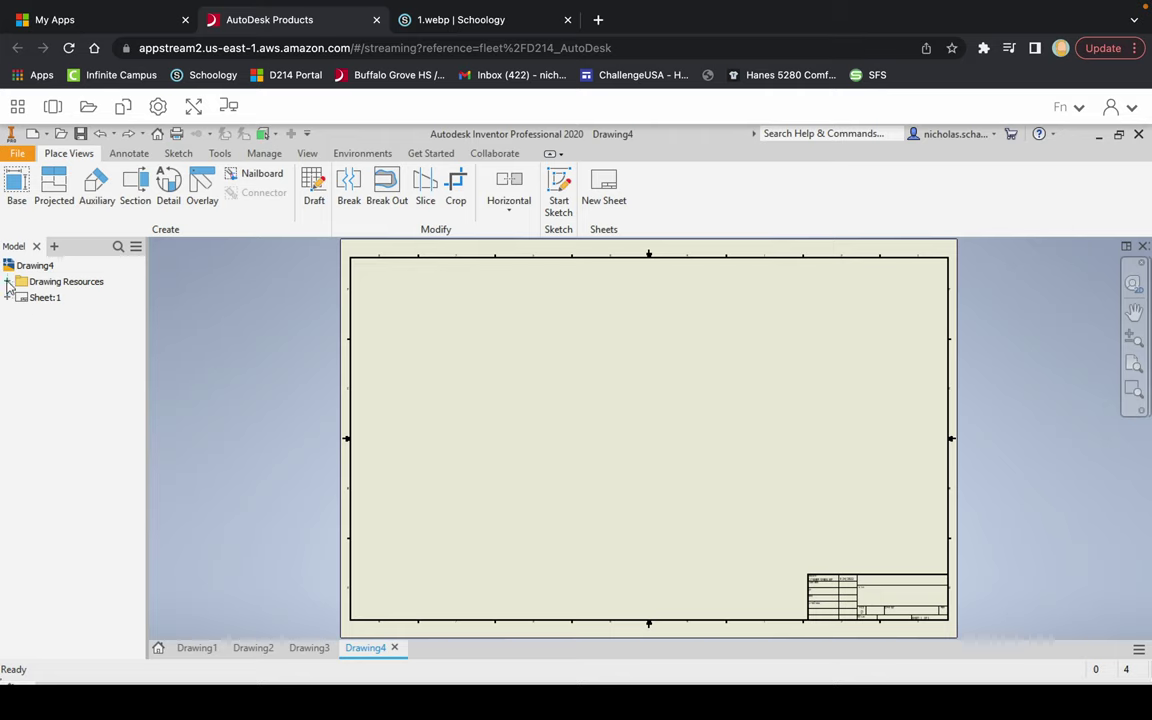
pyautogui.click(8, 283)
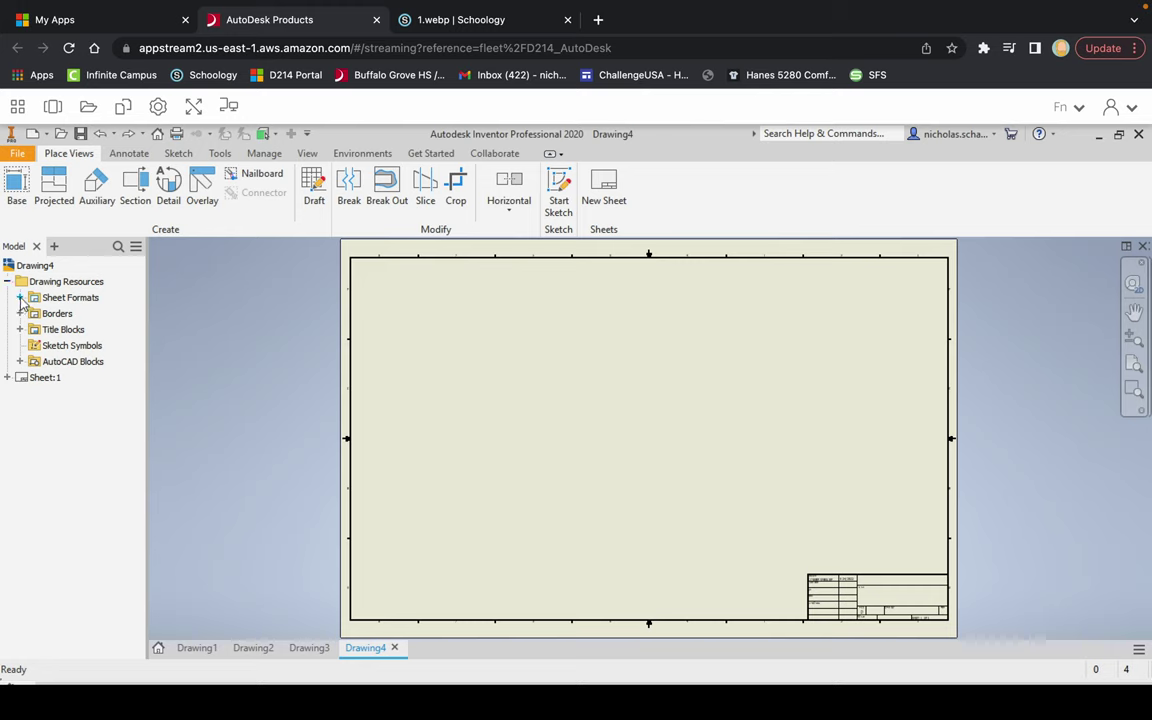
pyautogui.click(20, 298)
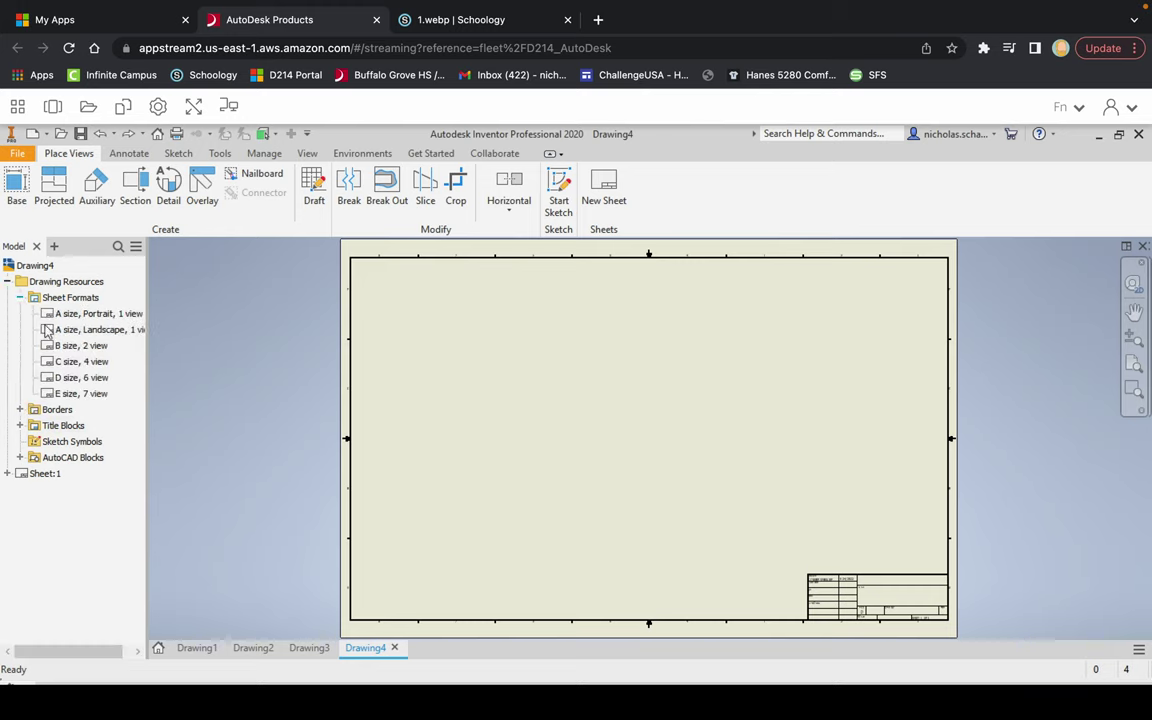
pyautogui.click(48, 314)
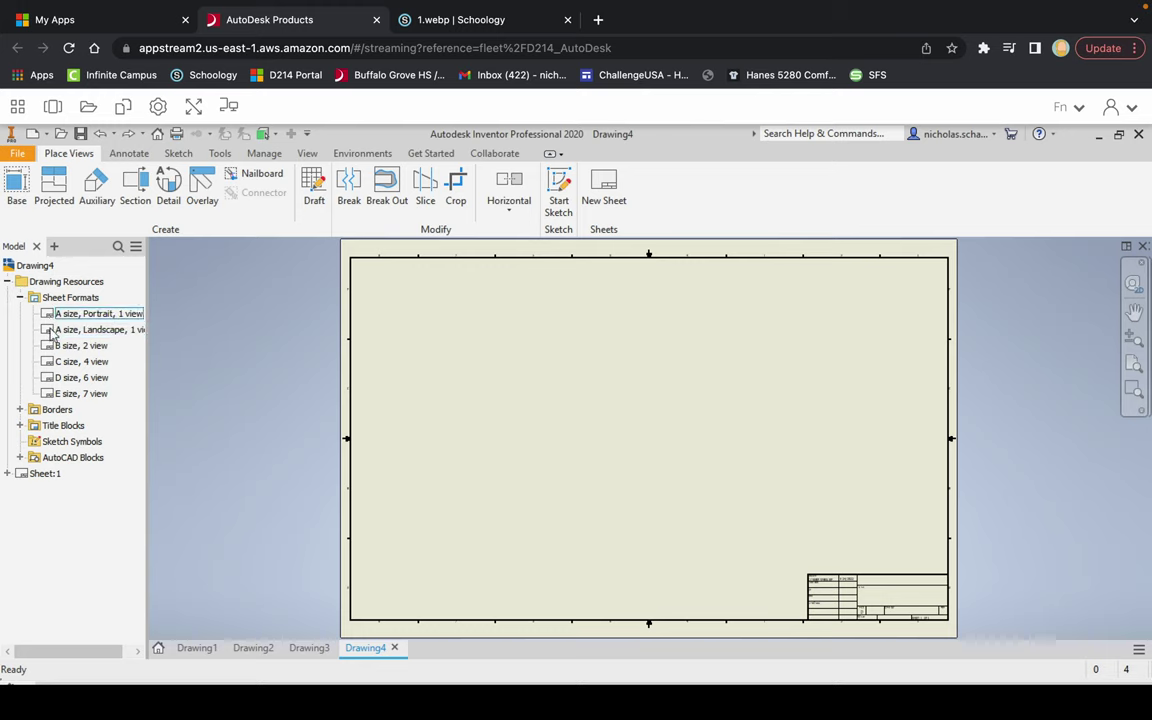
pyautogui.click(51, 331)
pyautogui.doubleClick(51, 331)
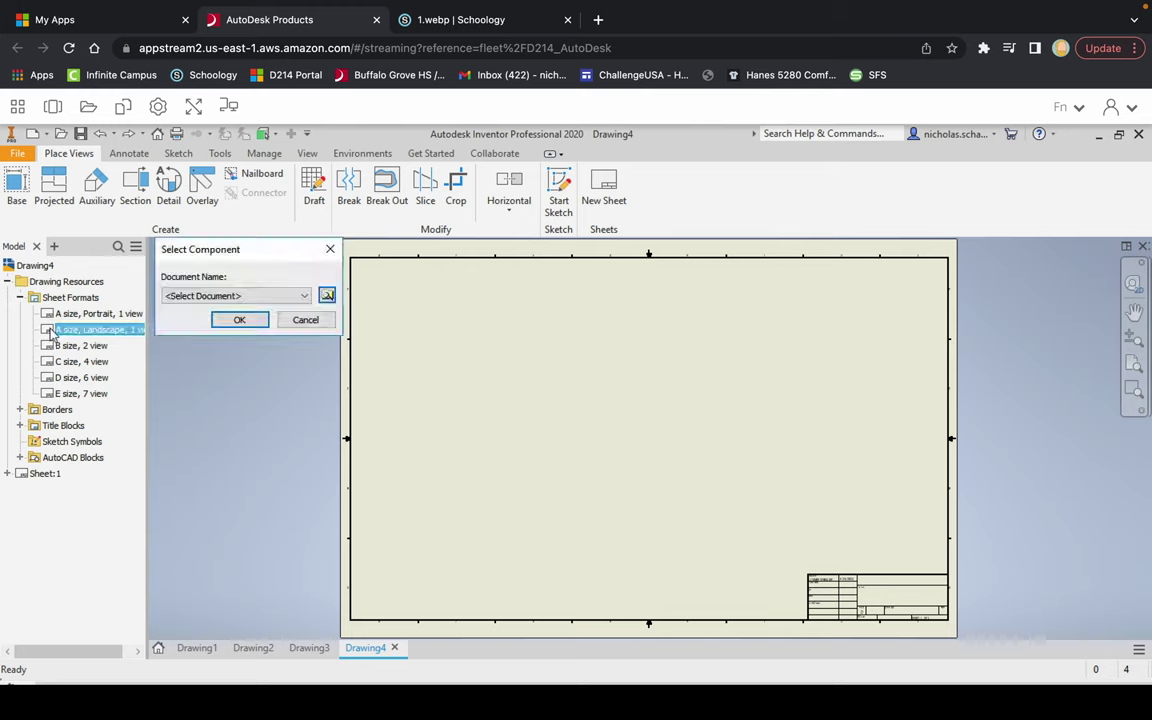
pyautogui.click(241, 322)
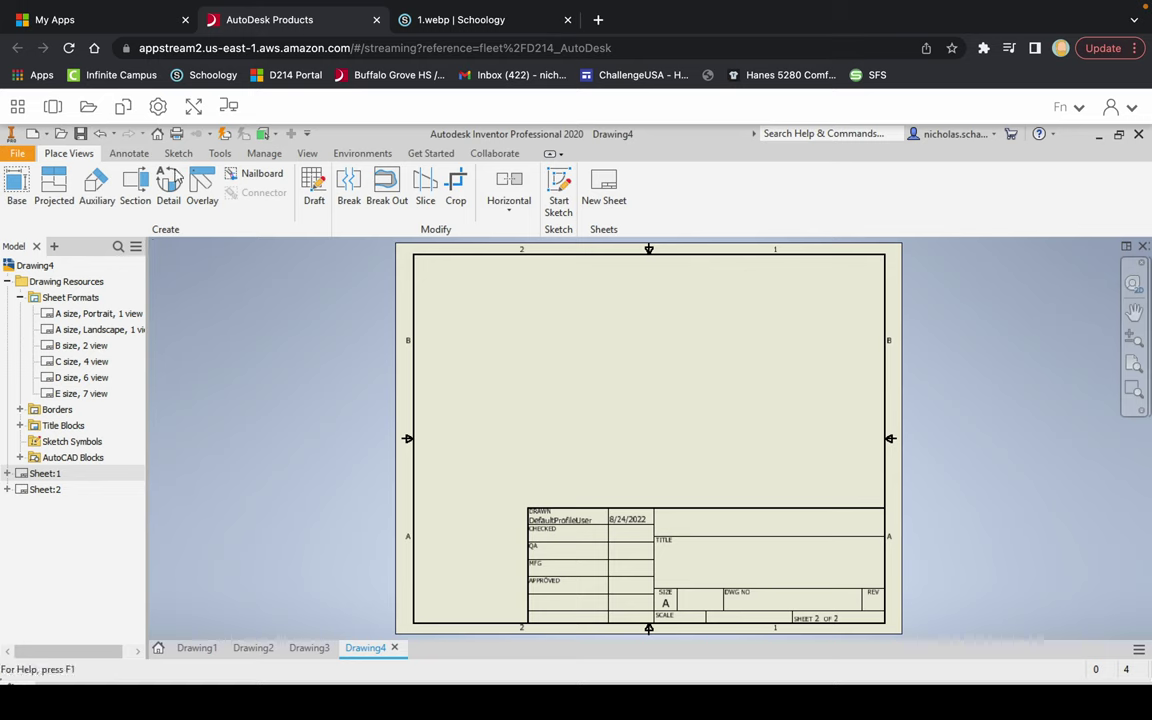
# Step: Start Sketch1 on Sheet:2 and draw a roughly 40 mm horizontal line at upper left
pyautogui.click(177, 155)
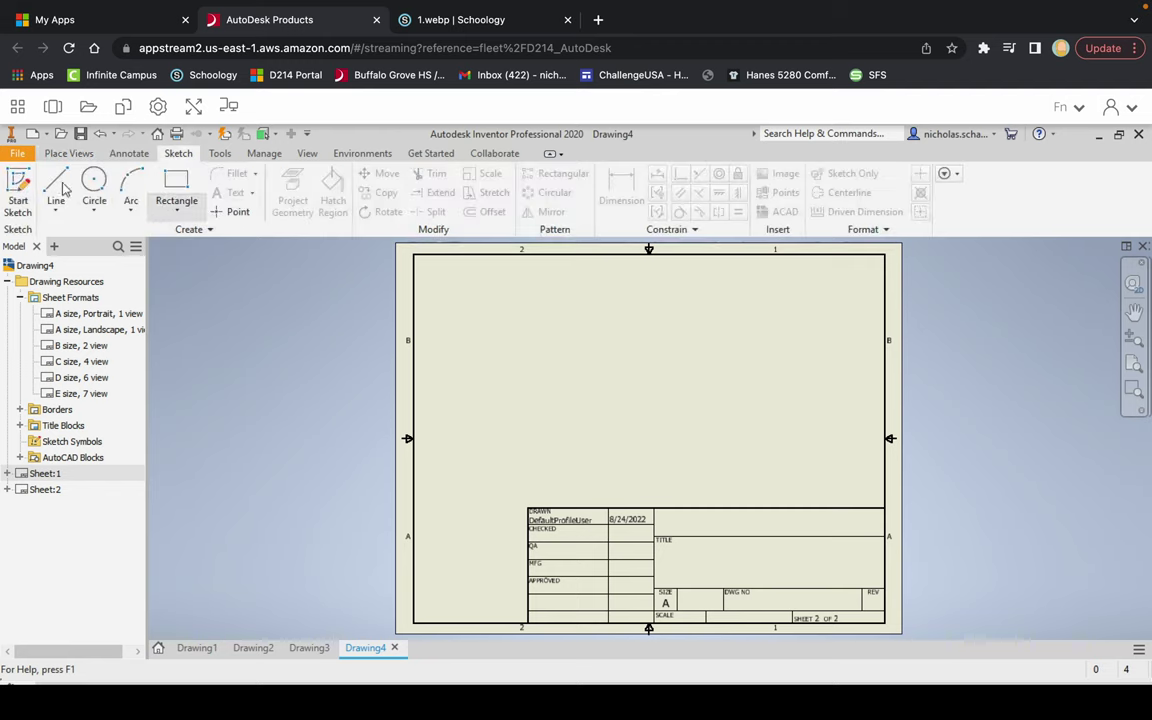
pyautogui.click(10, 182)
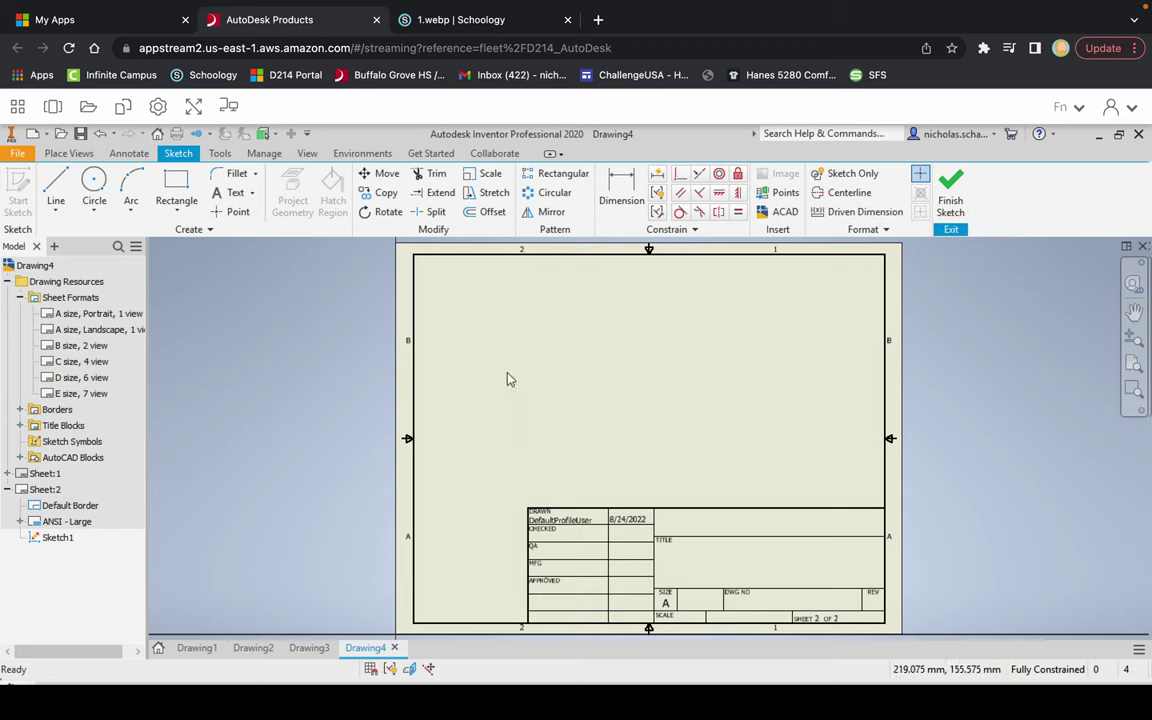
pyautogui.click(55, 182)
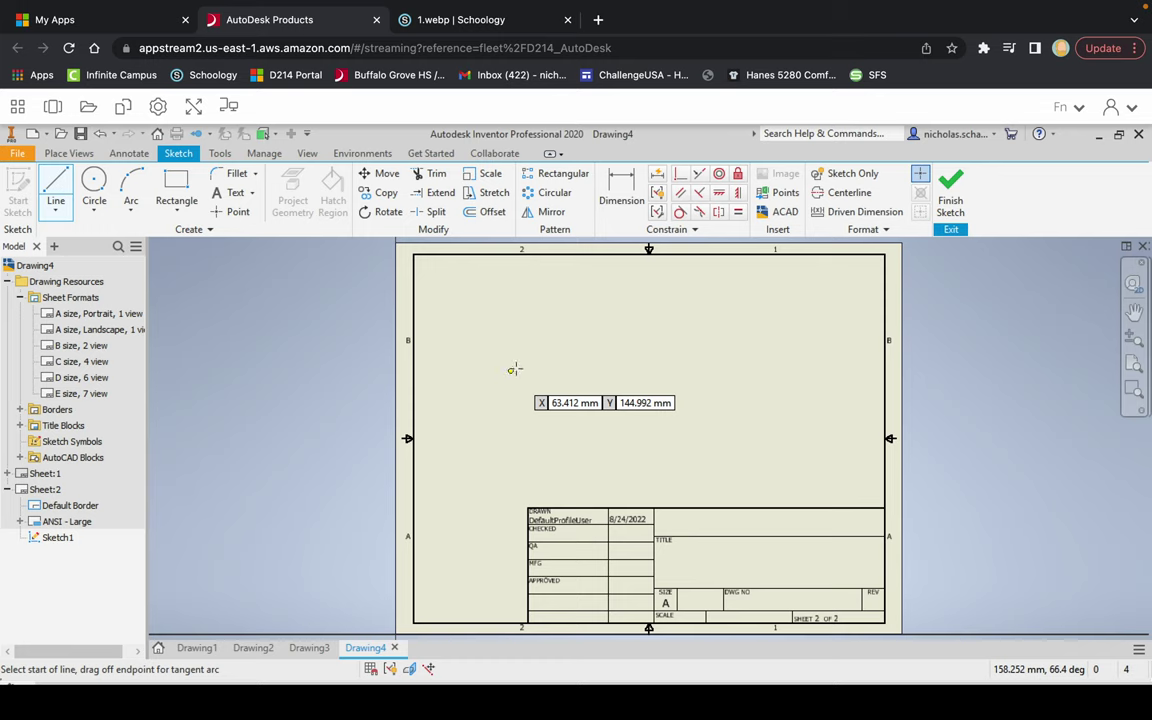
pyautogui.click(501, 342)
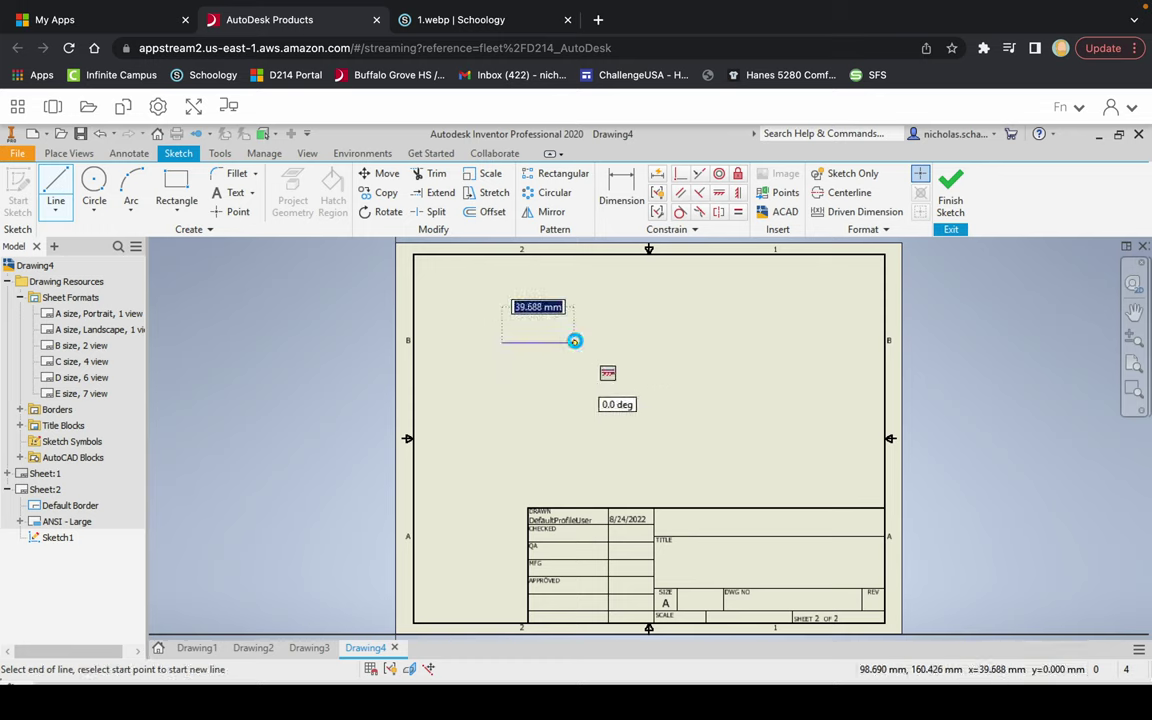
pyautogui.click(574, 341)
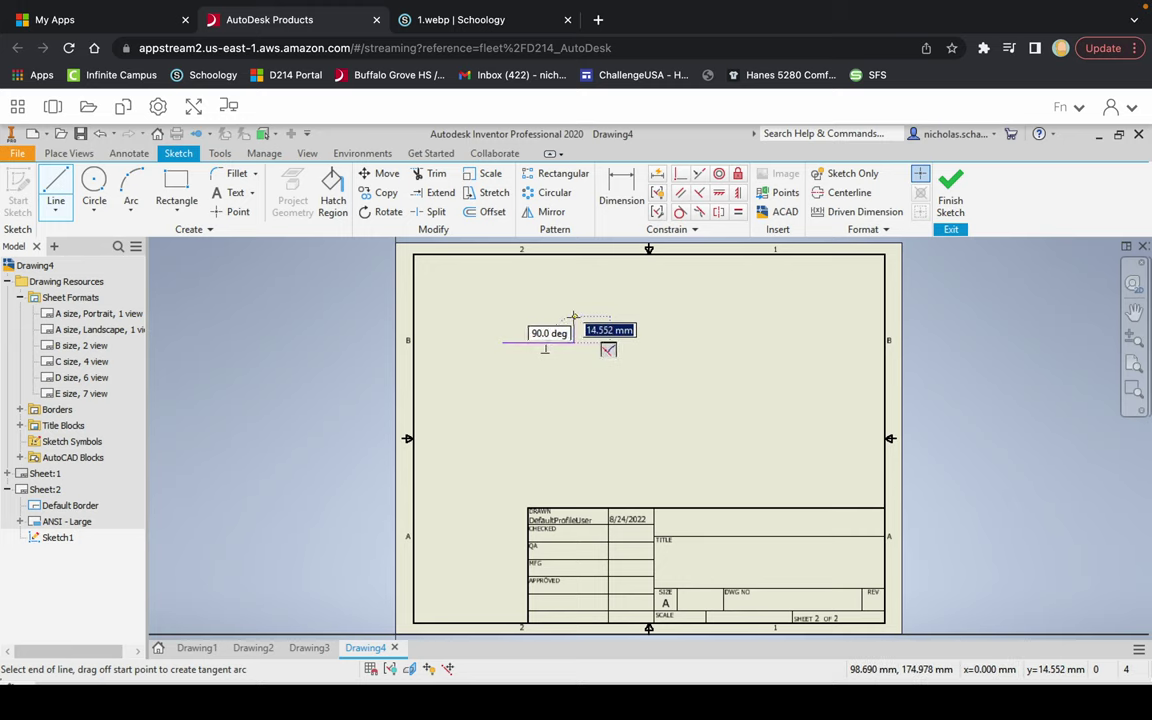
# Step: Extend the outline with a short vertical rise, a horizontal top edge and a short drop
pyautogui.click(573, 317)
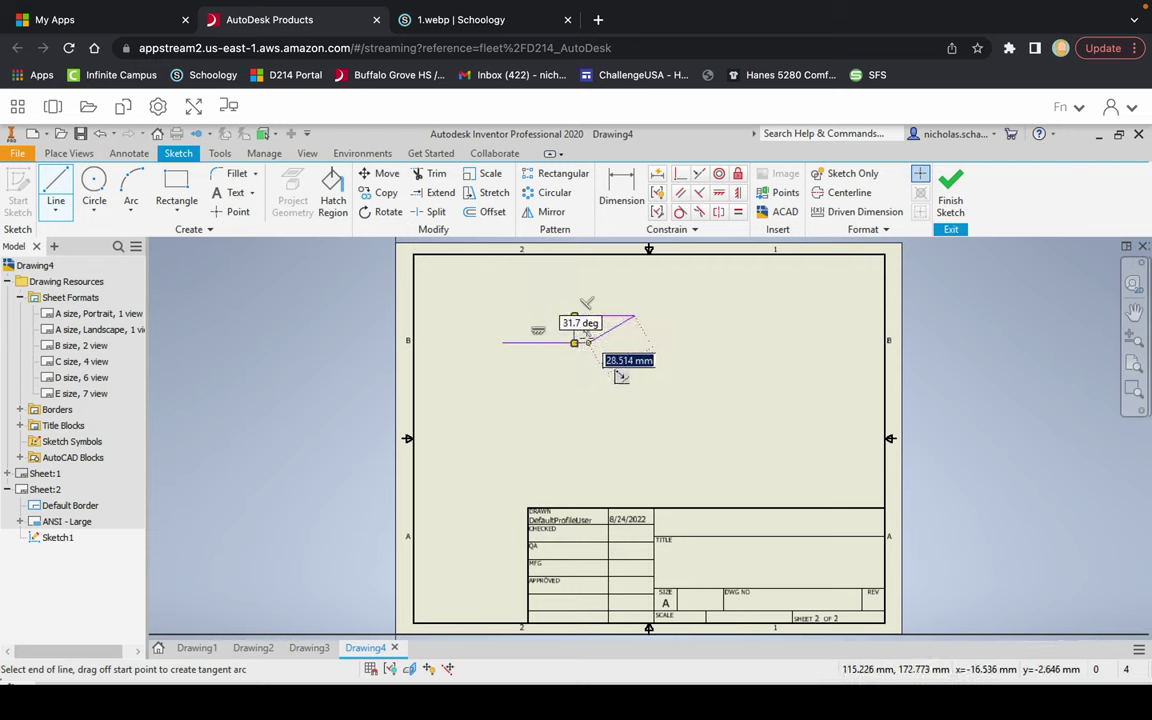
pyautogui.click(574, 316)
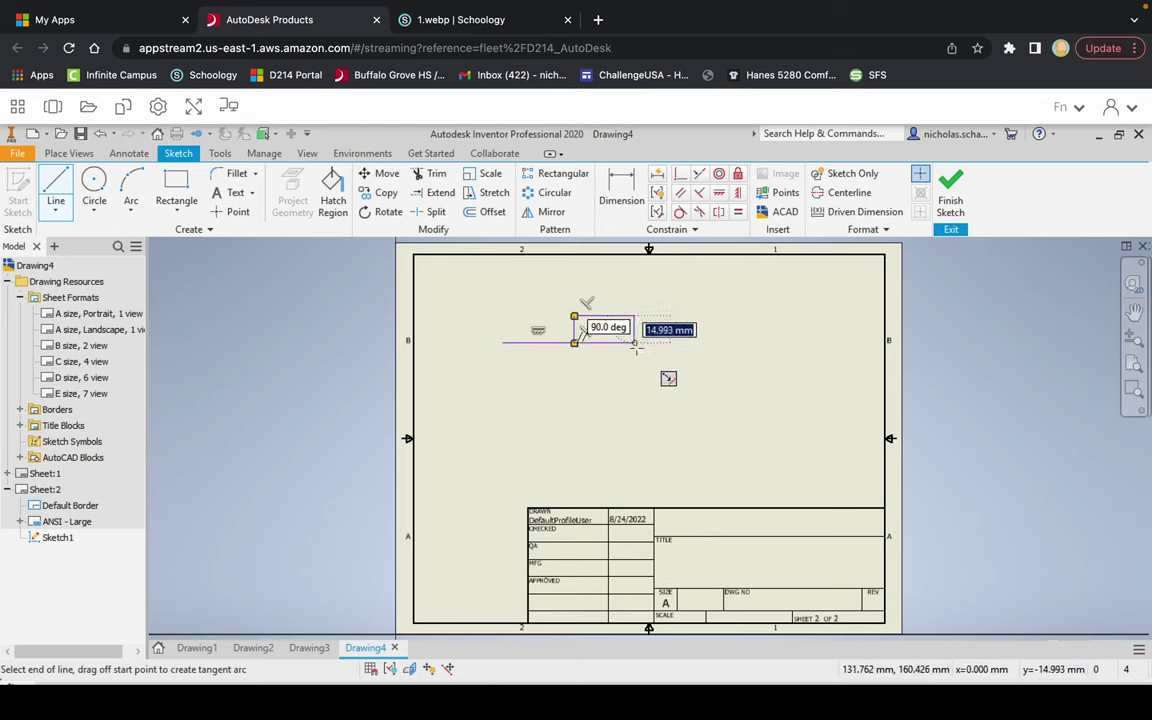
pyautogui.click(636, 362)
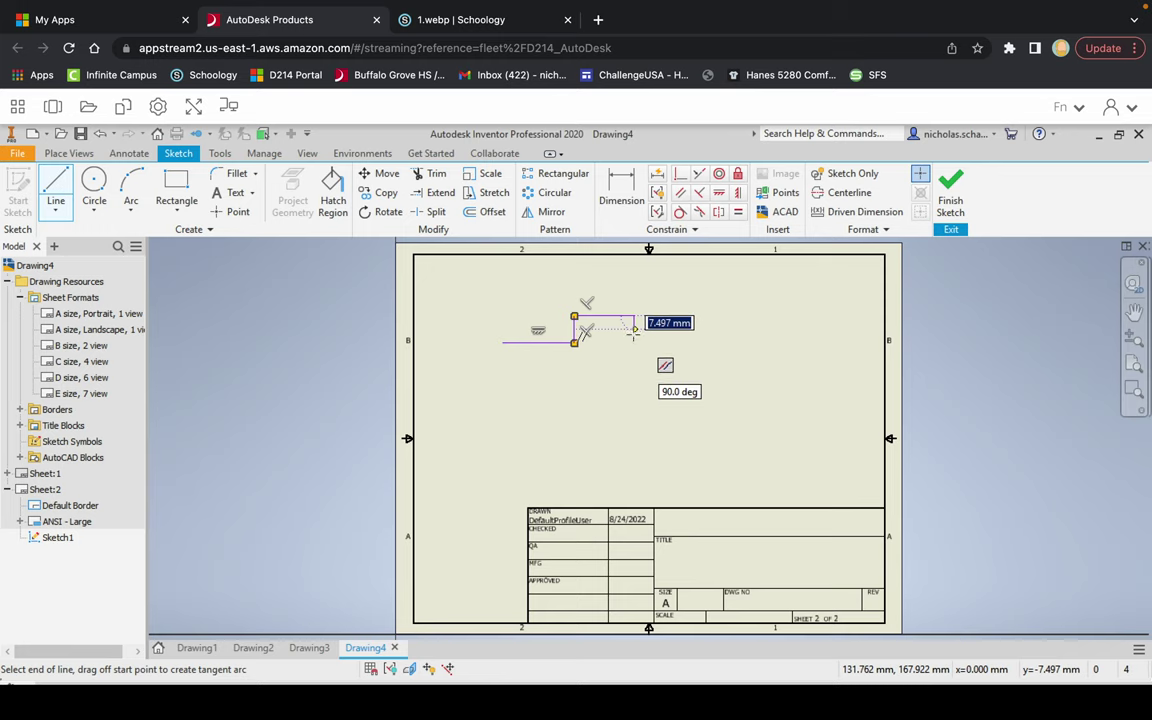
pyautogui.click(634, 330)
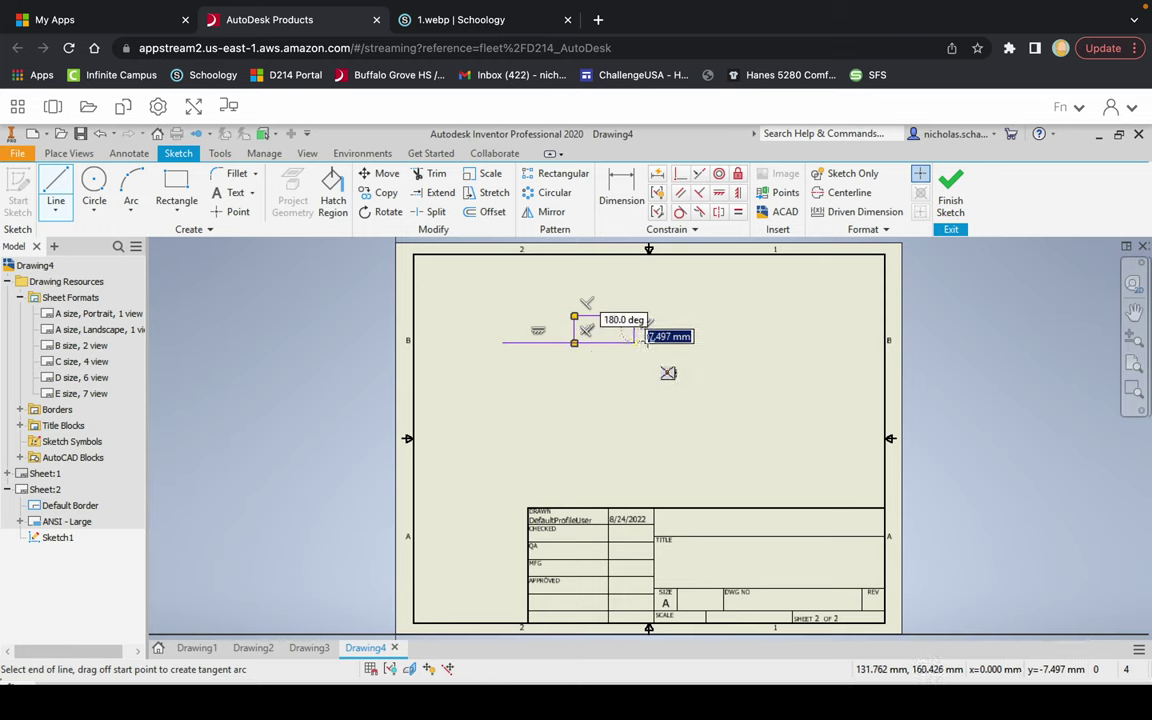
# Step: Draw the right, diagonal, bottom and left edges, closing the outline at its start point
pyautogui.click(718, 327)
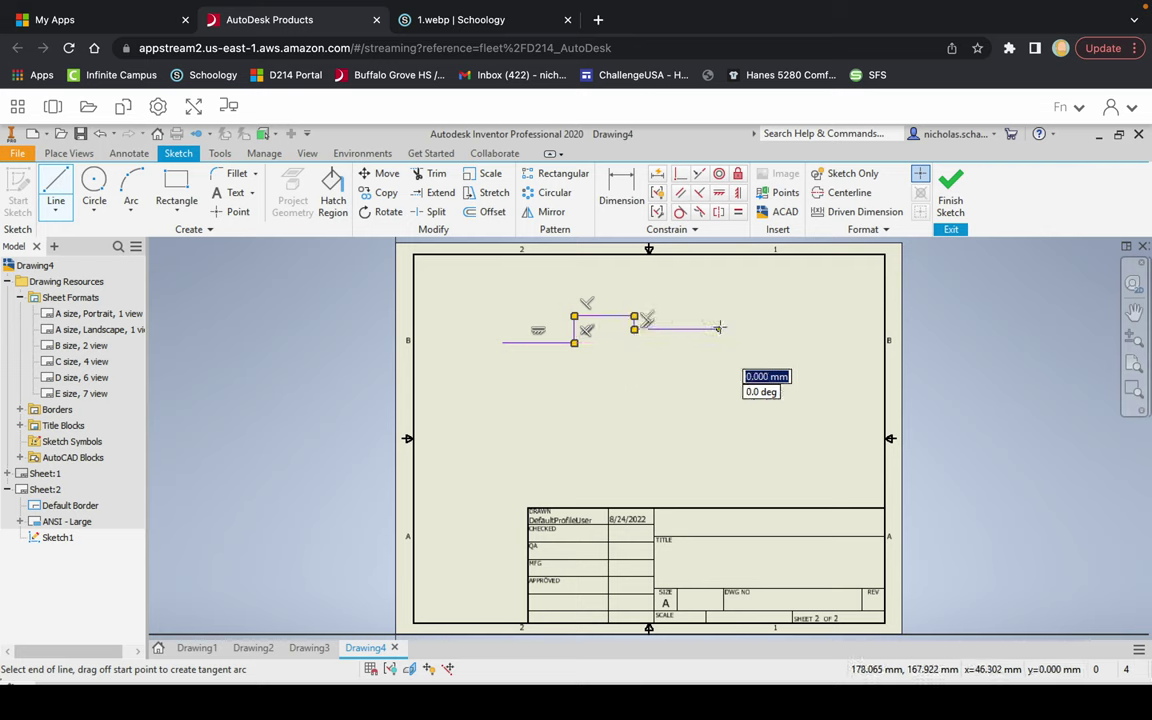
pyautogui.click(718, 393)
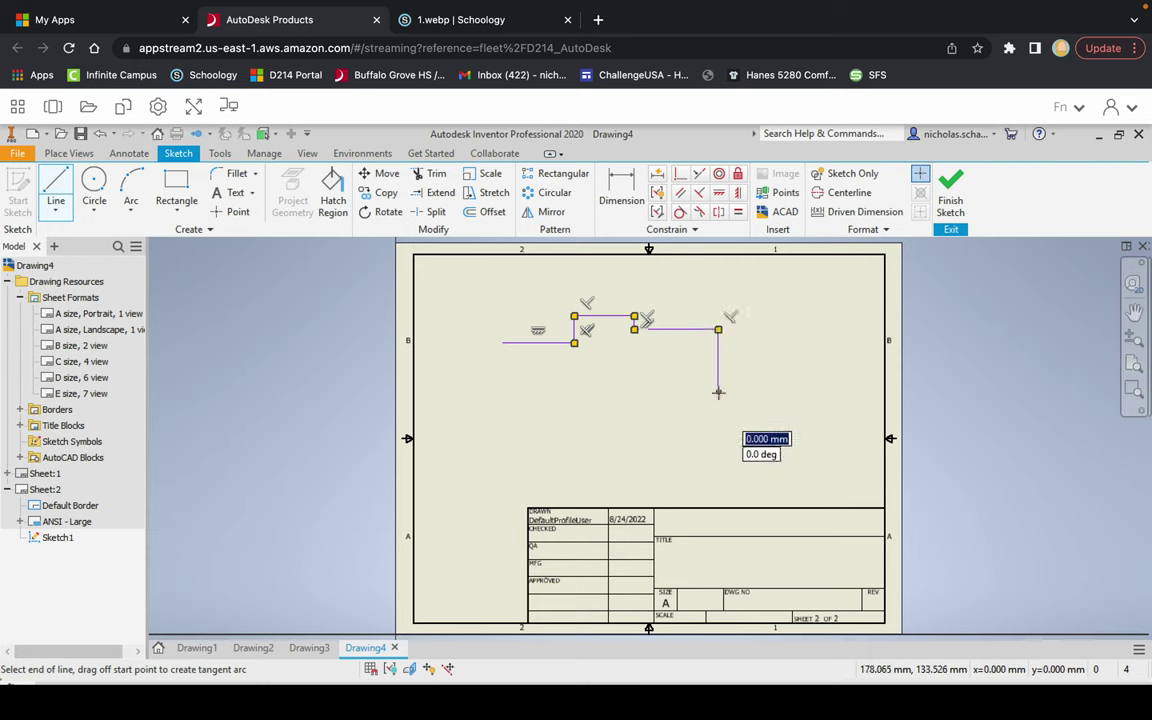
pyautogui.press('Escape')
pyautogui.click(660, 446)
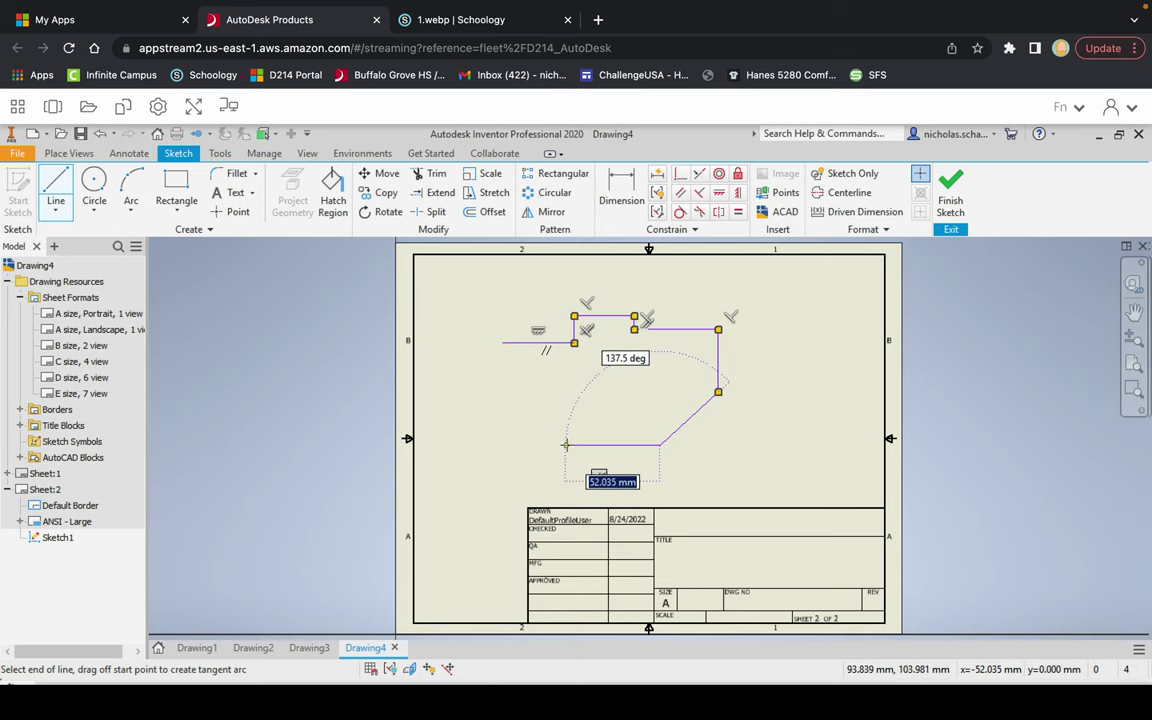
pyautogui.click(565, 446)
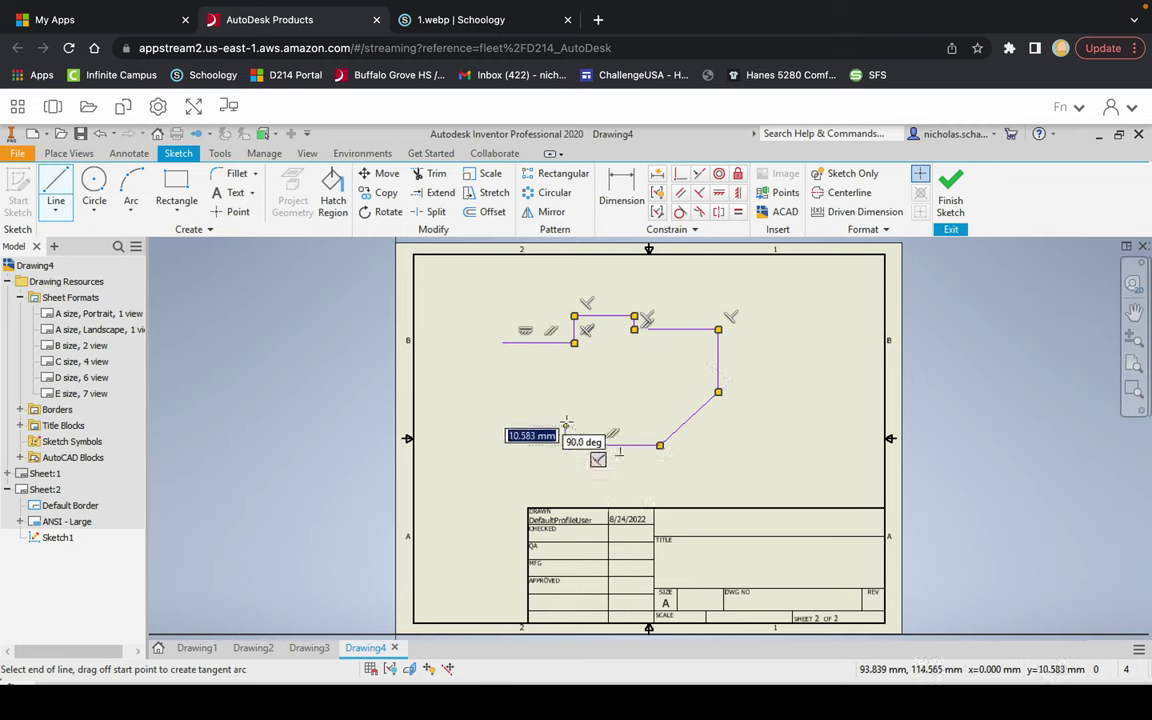
pyautogui.click(565, 421)
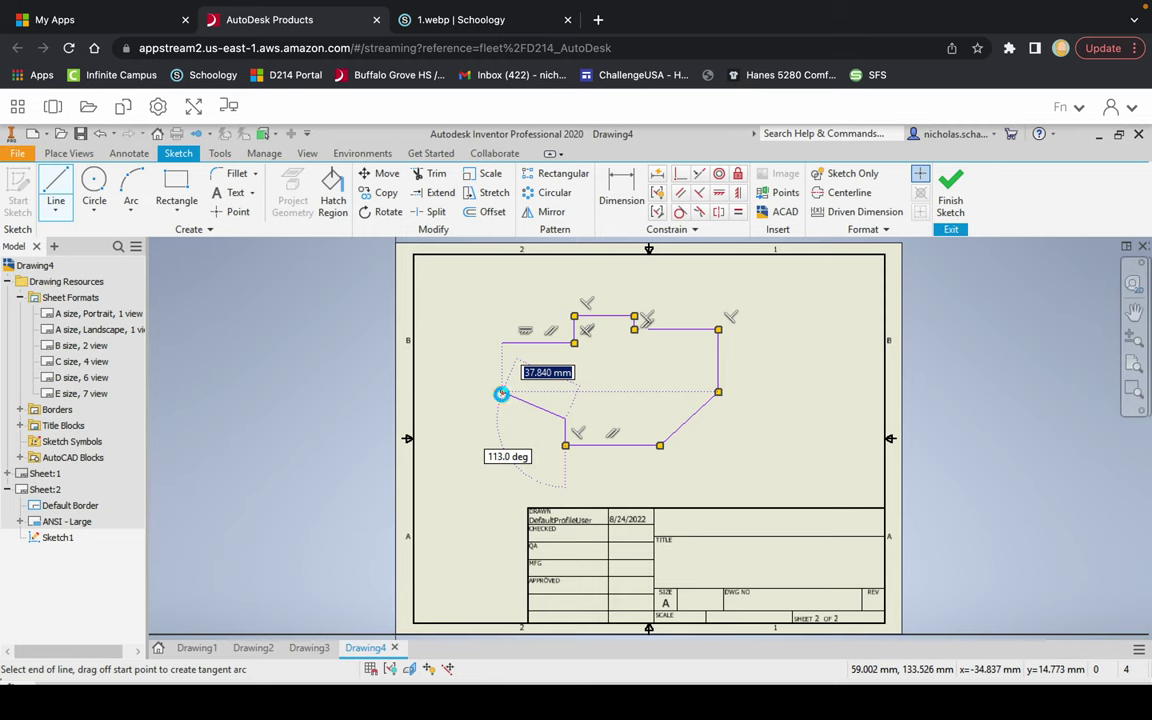
pyautogui.click(502, 392)
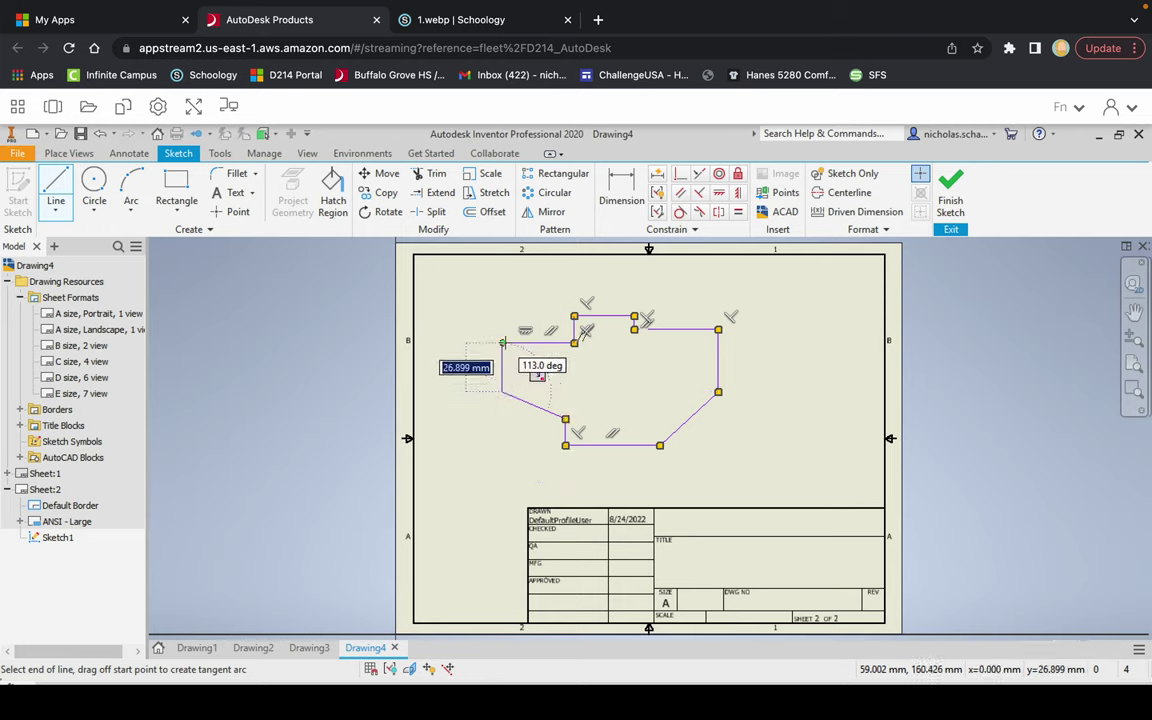
pyautogui.click(503, 343)
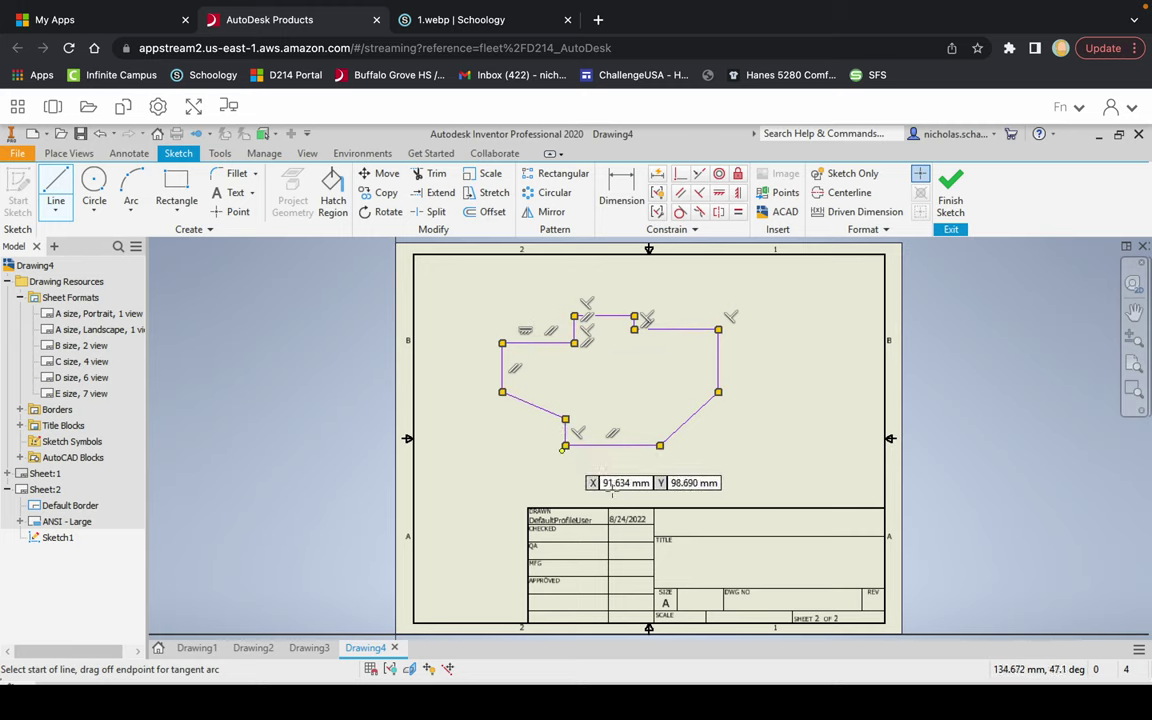
# Step: Zoom and pan around the sketch to check the closed outline
pyautogui.click(565, 419)
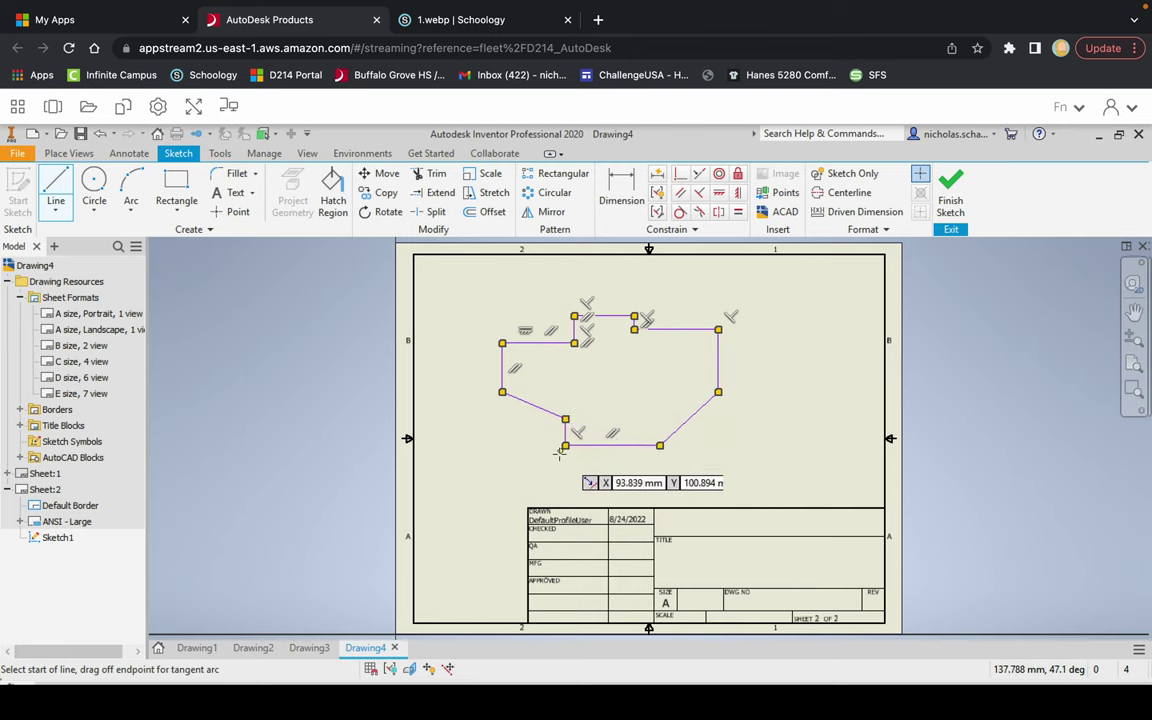
pyautogui.scroll(-5, 560, 452)
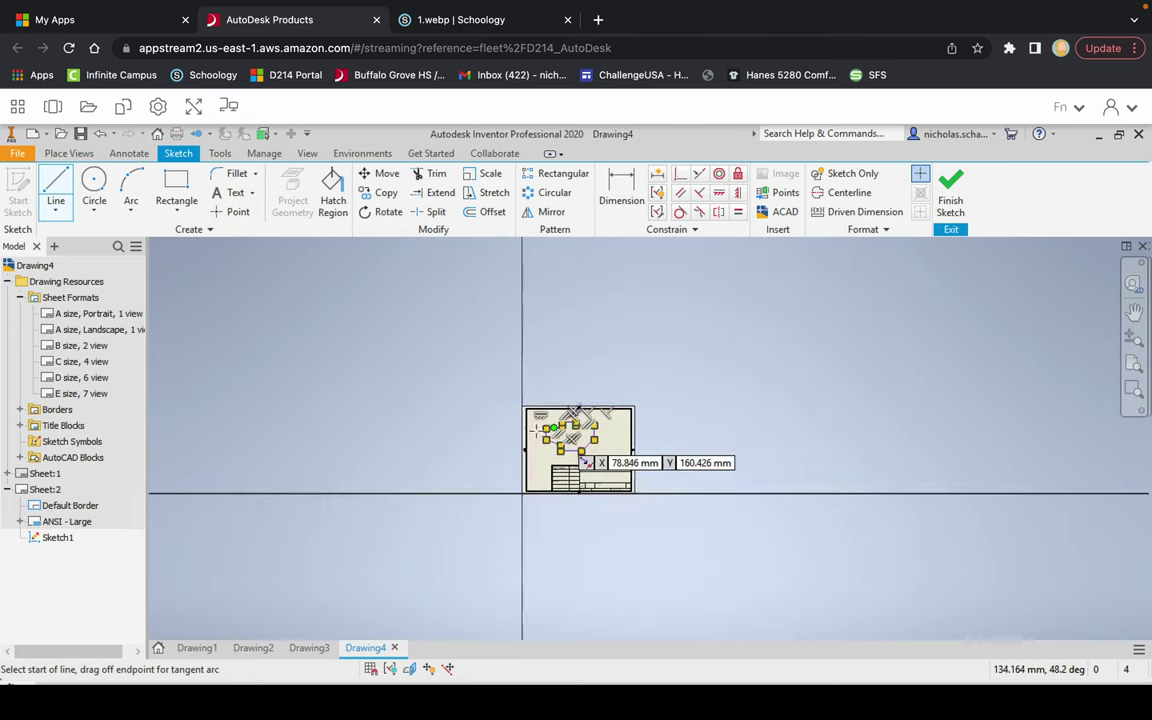
pyautogui.scroll(6, 586, 462)
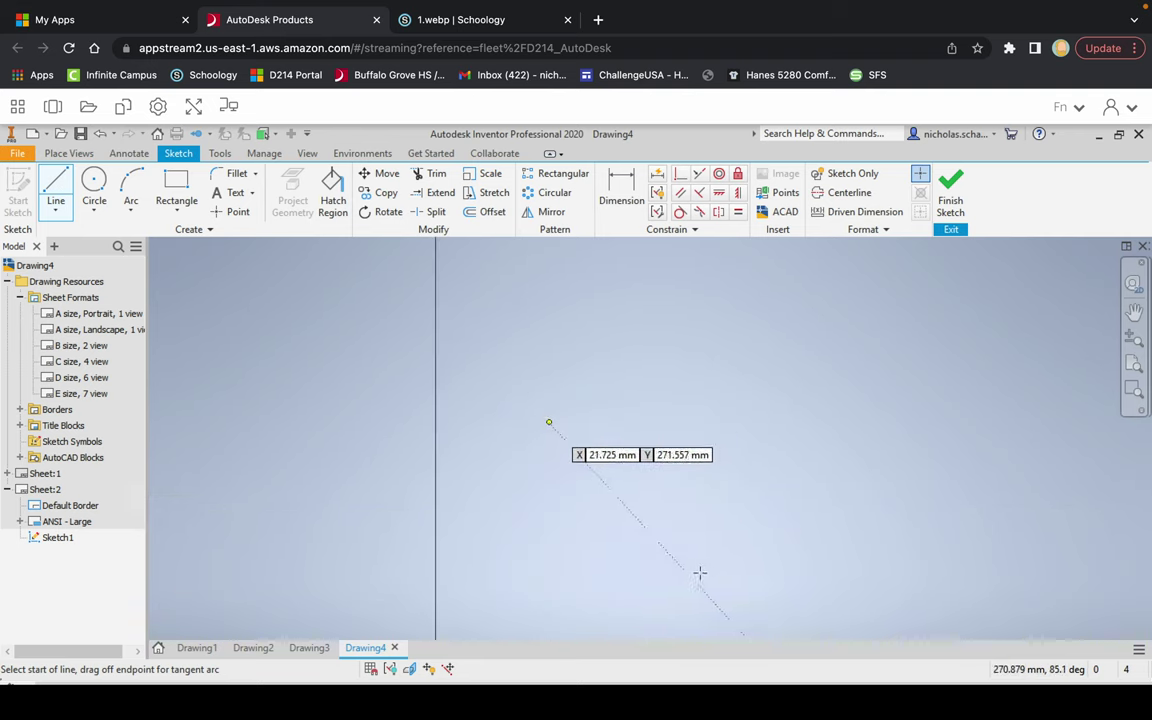
pyautogui.scroll(-2, 560, 435)
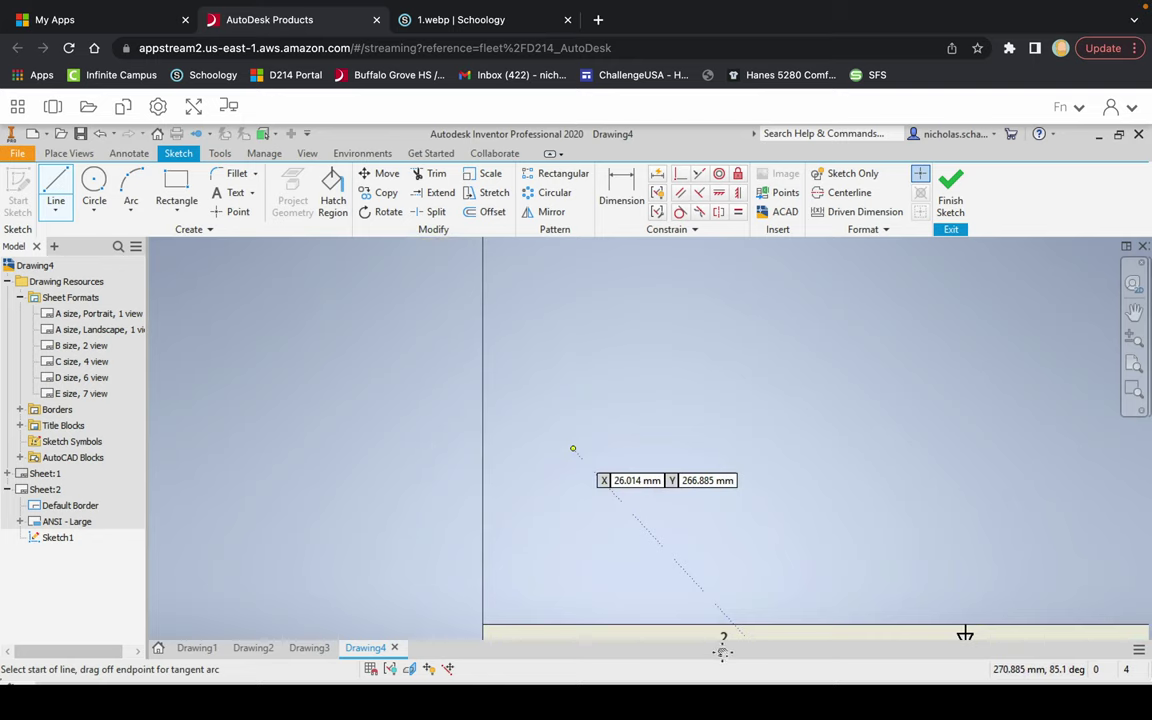
pyautogui.scroll(-3, 573, 448)
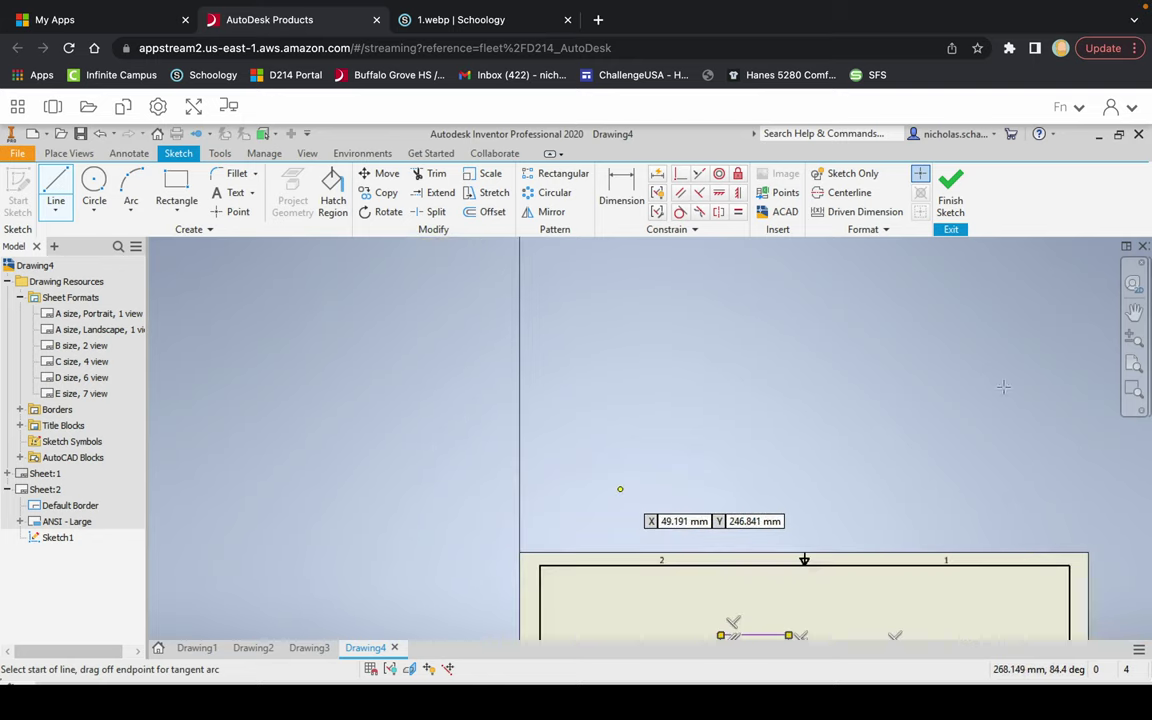
pyautogui.moveTo(816, 532); pyautogui.dragTo(812, 521, button='middle')
pyautogui.scroll(3, 791, 596)
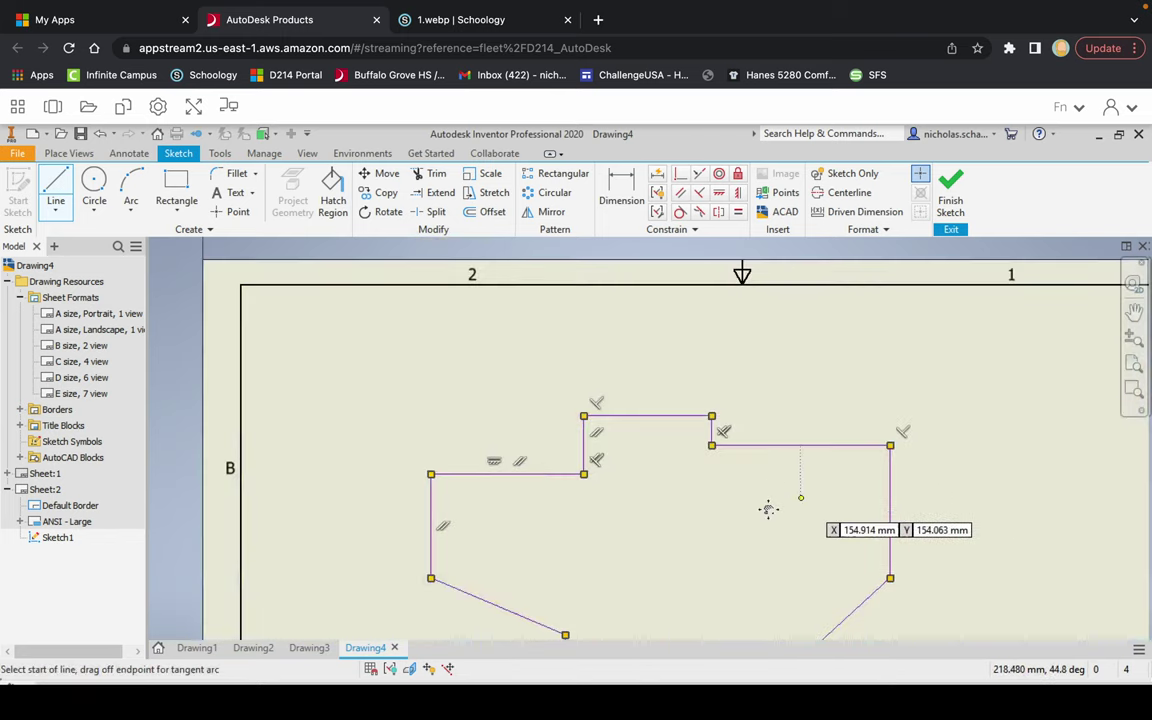
pyautogui.moveTo(767, 508); pyautogui.dragTo(766, 509, button='middle')
pyautogui.scroll(2, 758, 522)
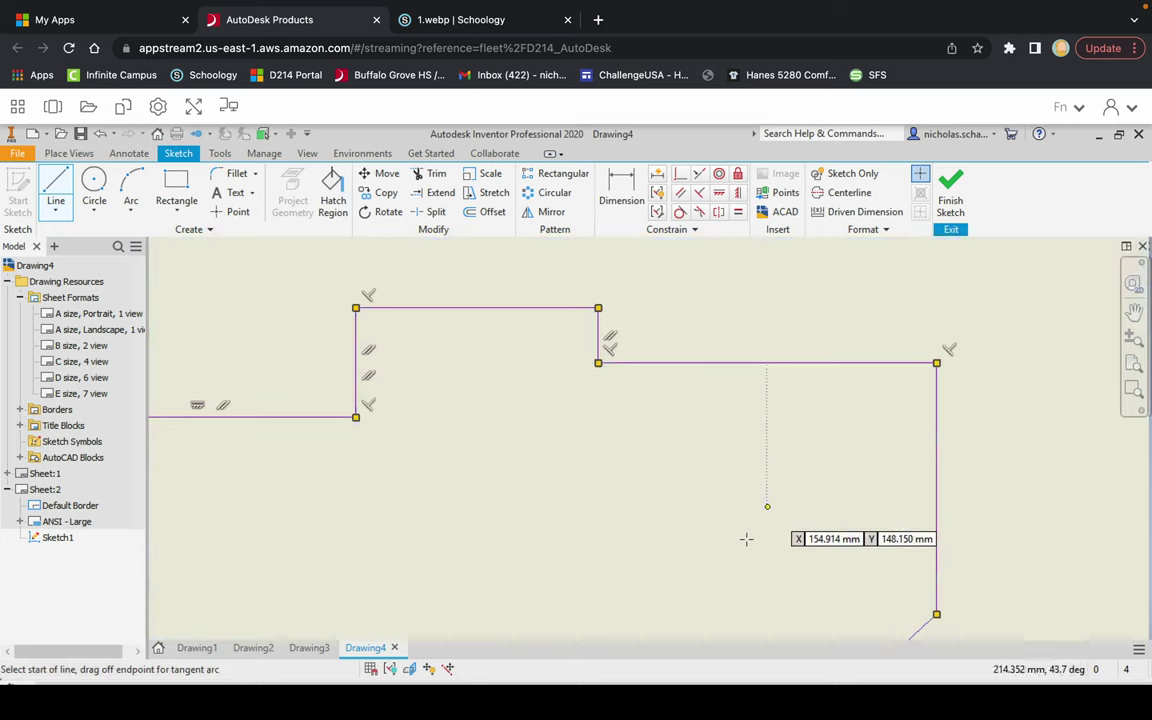
pyautogui.scroll(-3, 748, 533)
pyautogui.scroll(2, 748, 540)
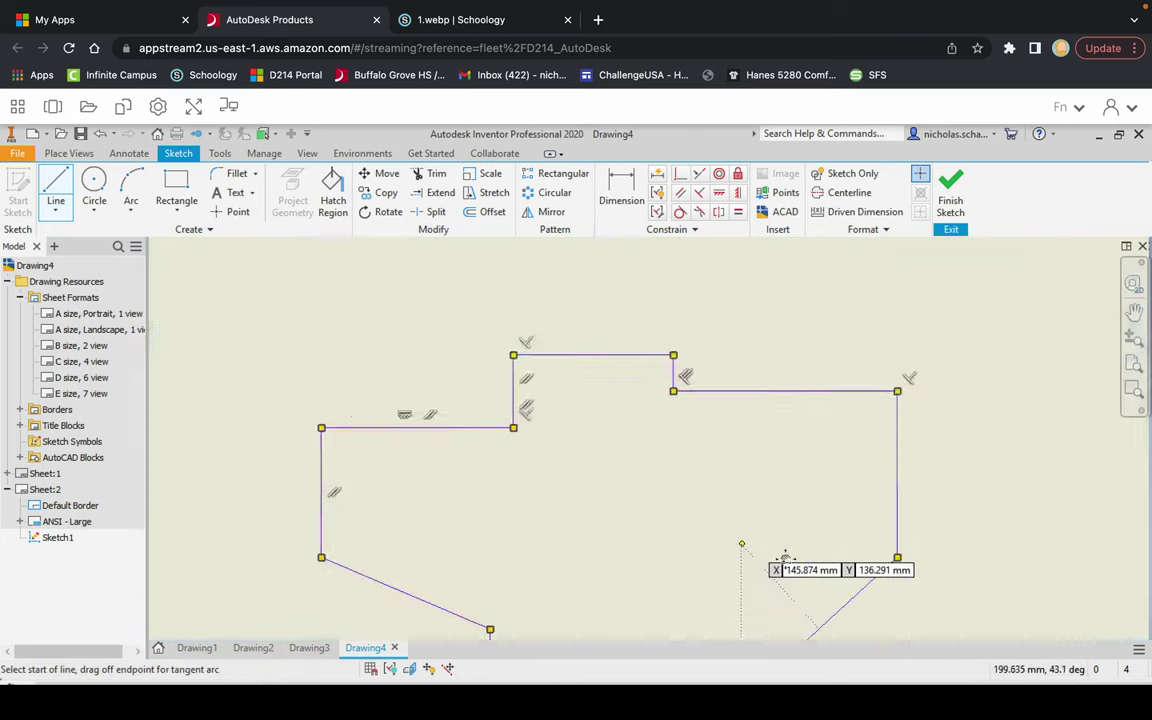
pyautogui.moveTo(715, 610)
pyautogui.mouseDown(button='middle')
pyautogui.moveTo(769, 537)
pyautogui.moveTo(712, 440)
pyautogui.mouseUp(button='middle')
pyautogui.scroll(-5, 712, 440)
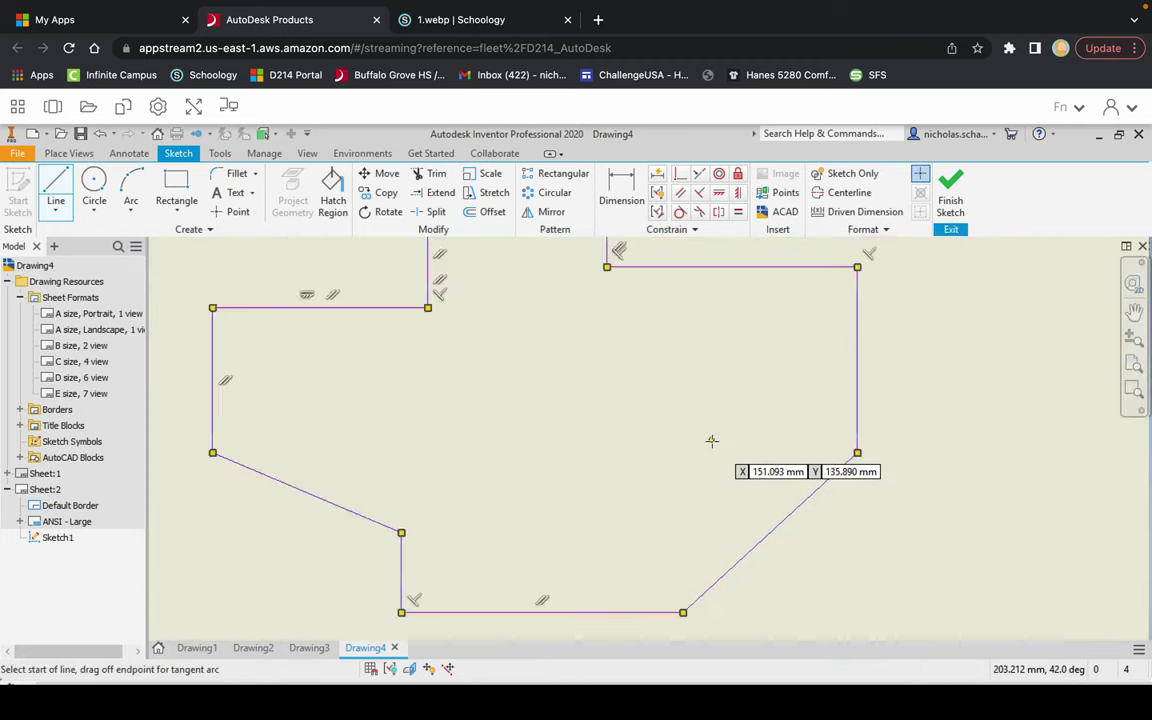
pyautogui.scroll(-3, 712, 440)
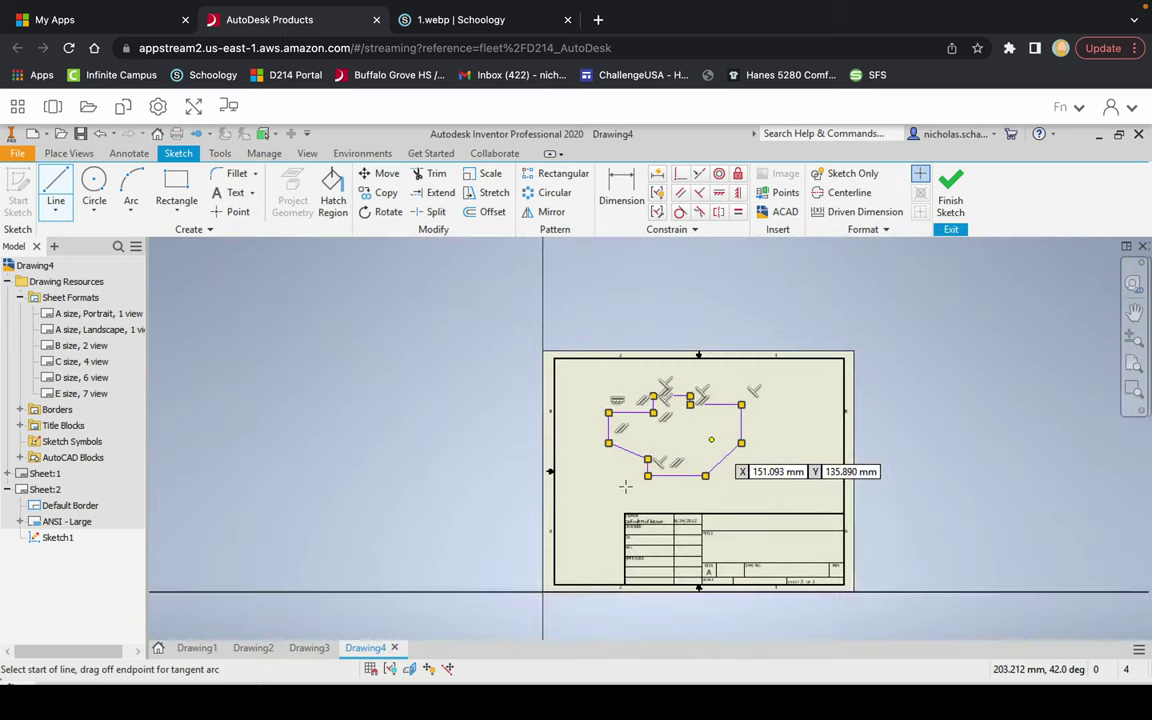
# Step: Cancel the stray line and exit the Line tool, leaving the closed outline finished
pyautogui.click(609, 412)
pyautogui.press('Escape')
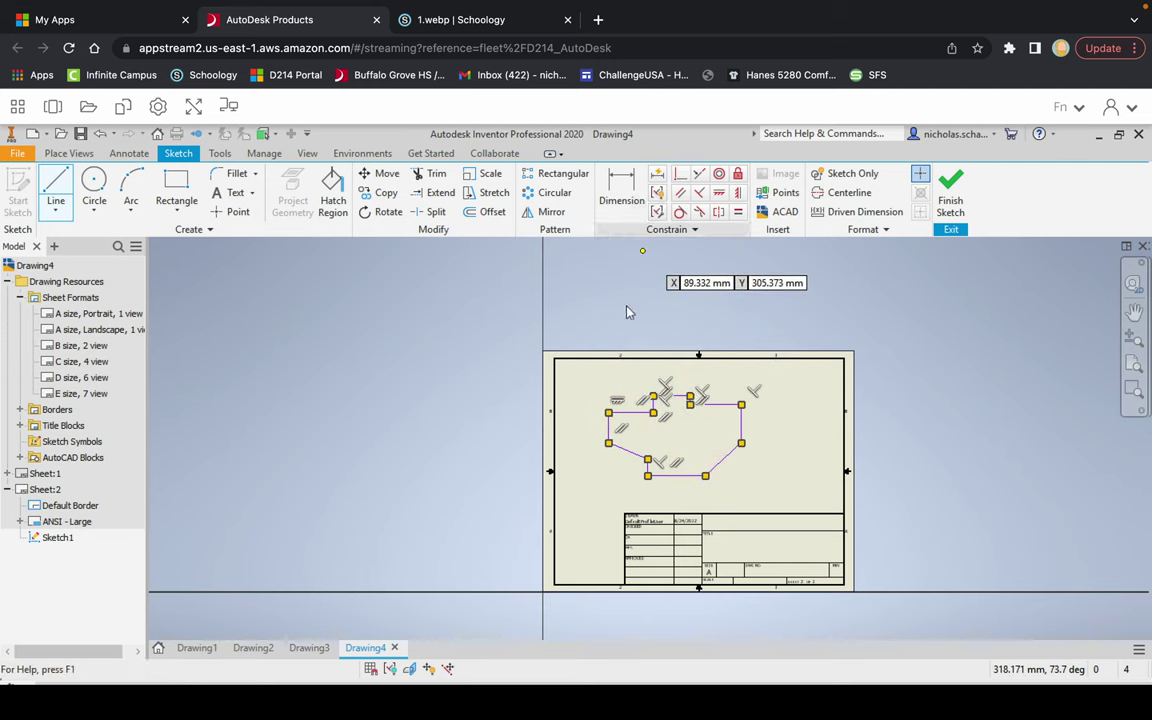
pyautogui.rightClick(648, 437)
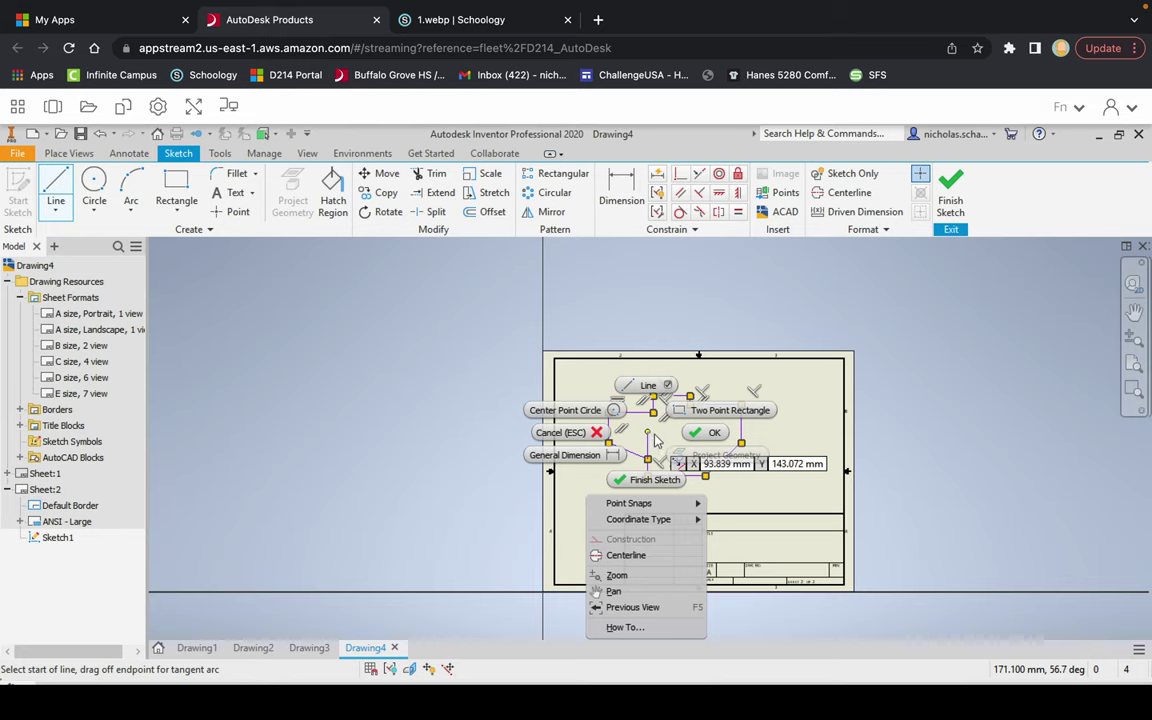
pyautogui.click(710, 435)
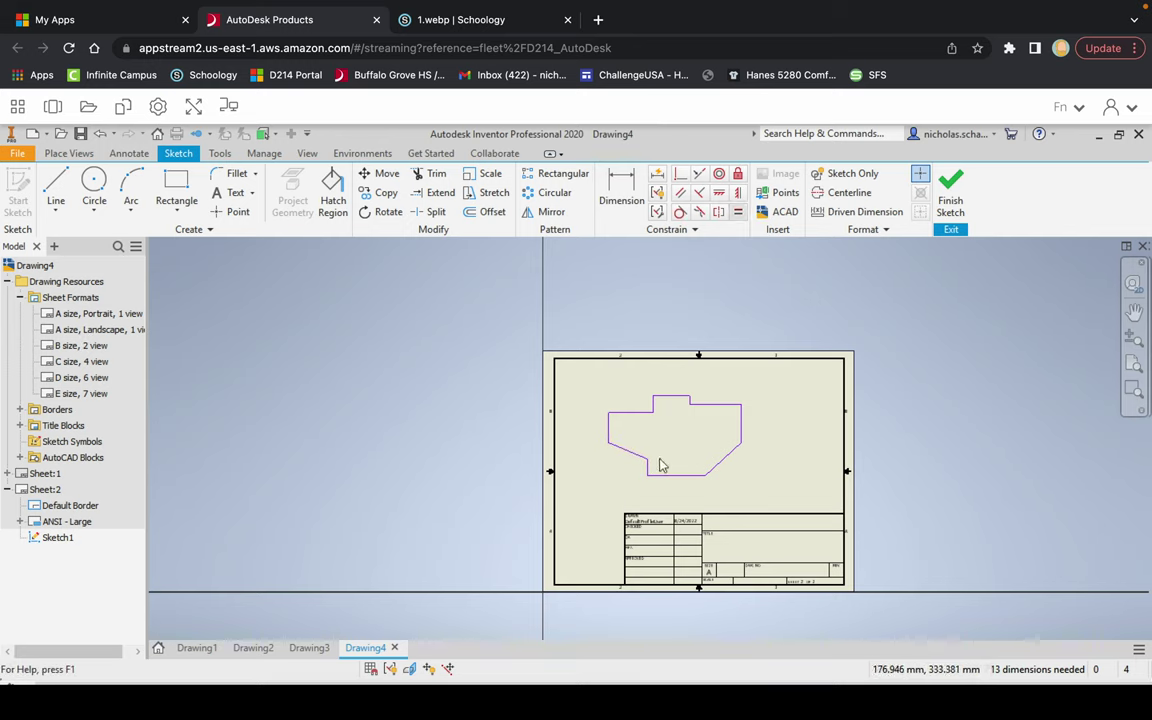
pyautogui.click(620, 192)
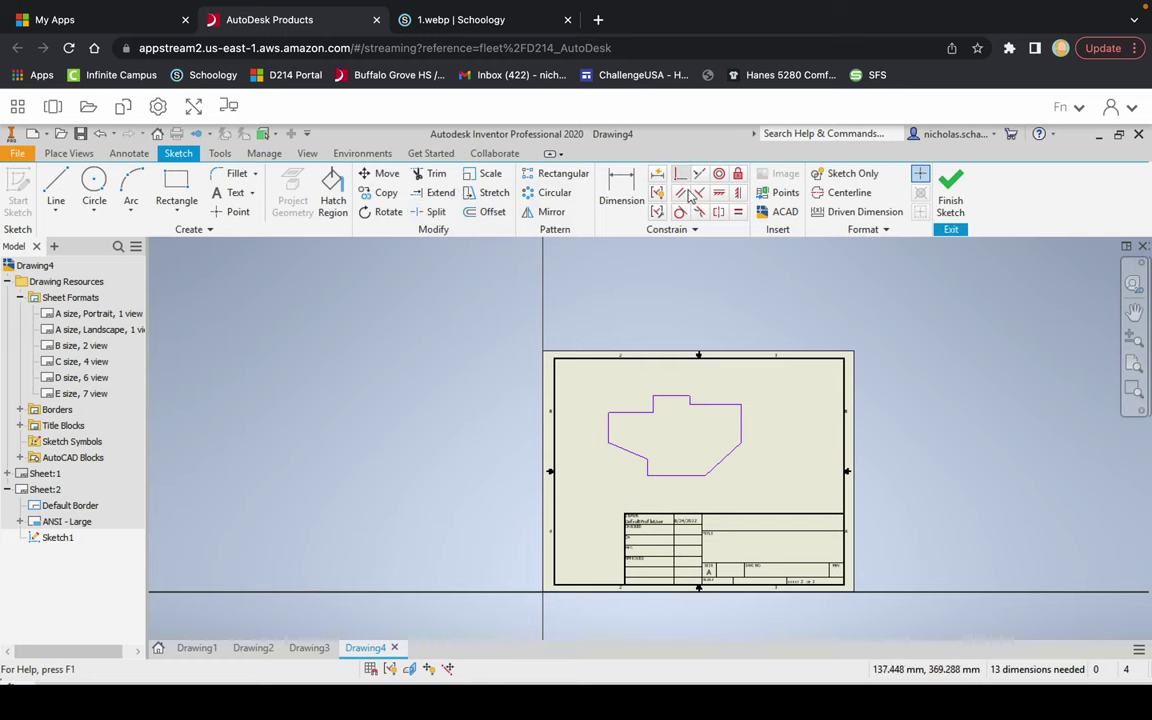
# Step: Dimension the top-left horizontal edge to 44 mm
pyautogui.click(636, 199)
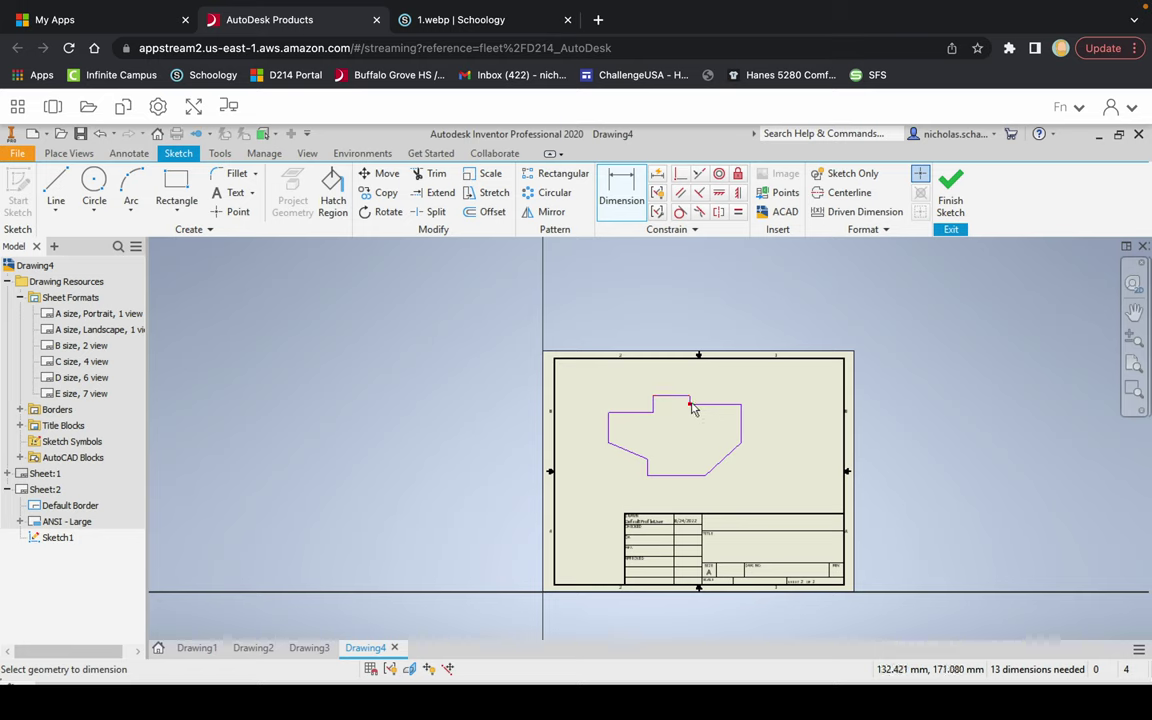
pyautogui.click(640, 418)
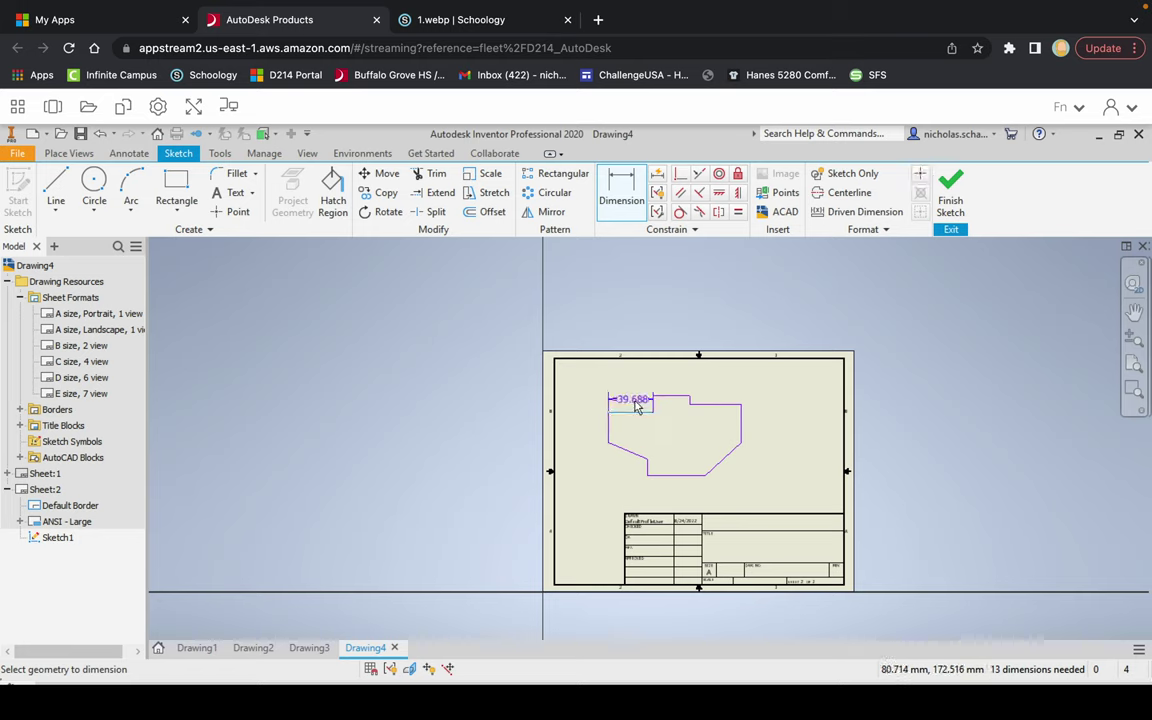
pyautogui.click(636, 405)
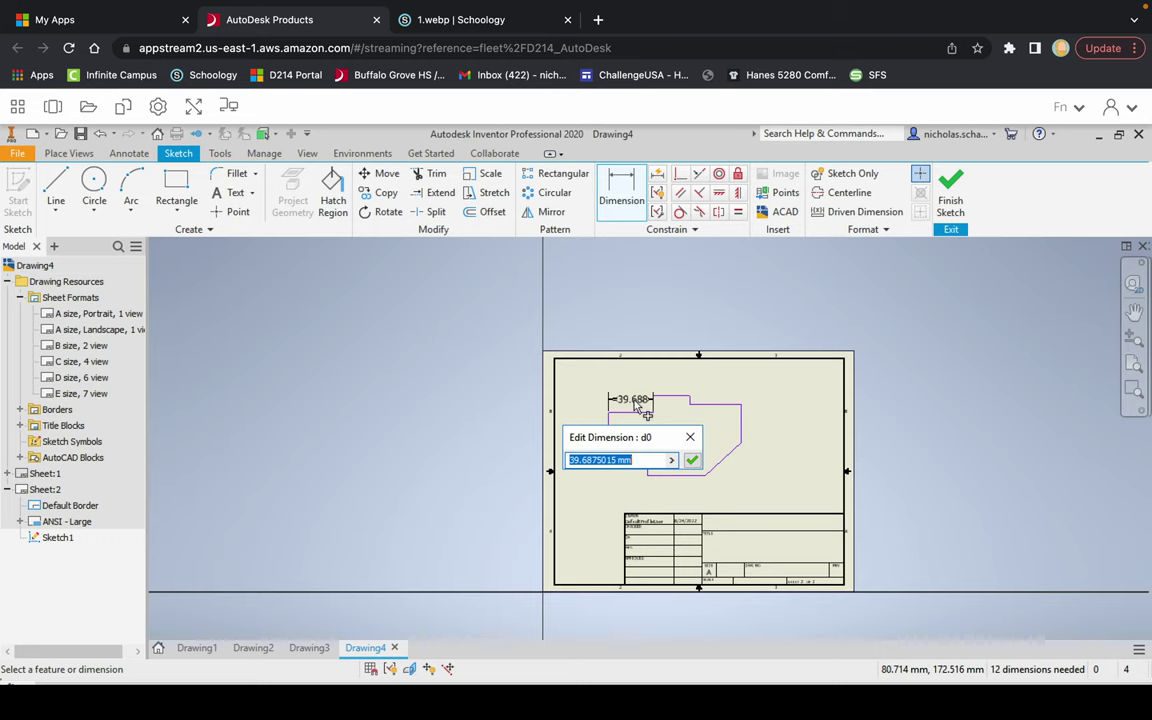
pyautogui.write('44')
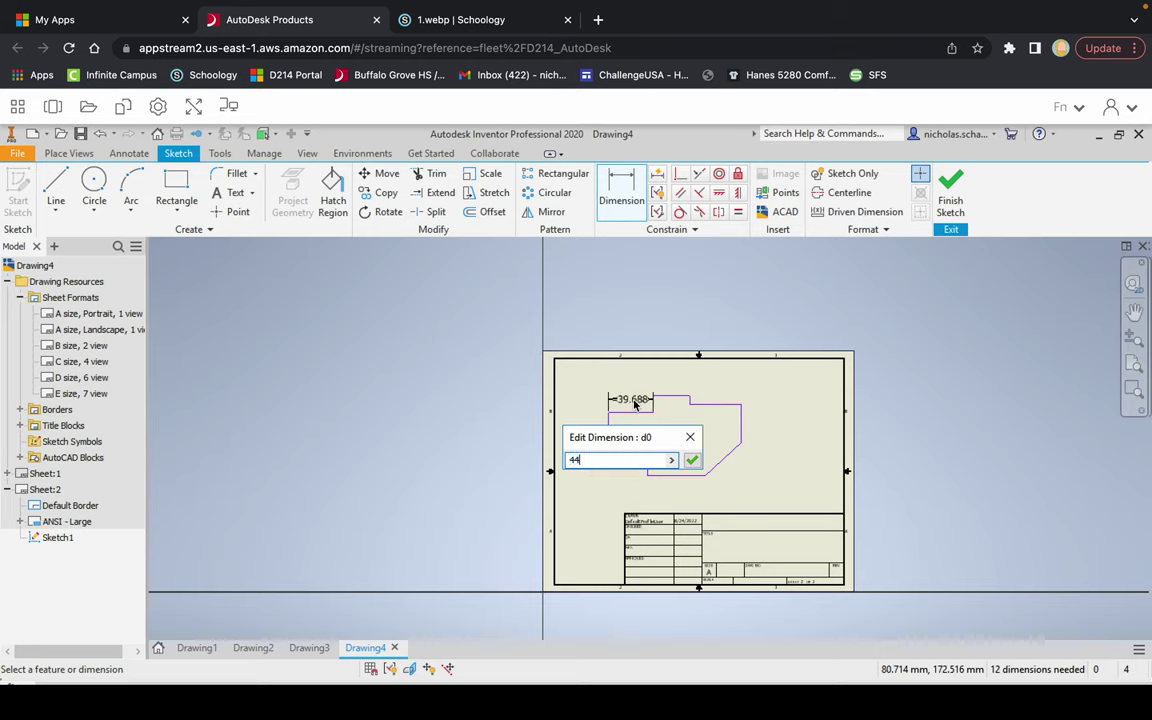
pyautogui.press('Return')
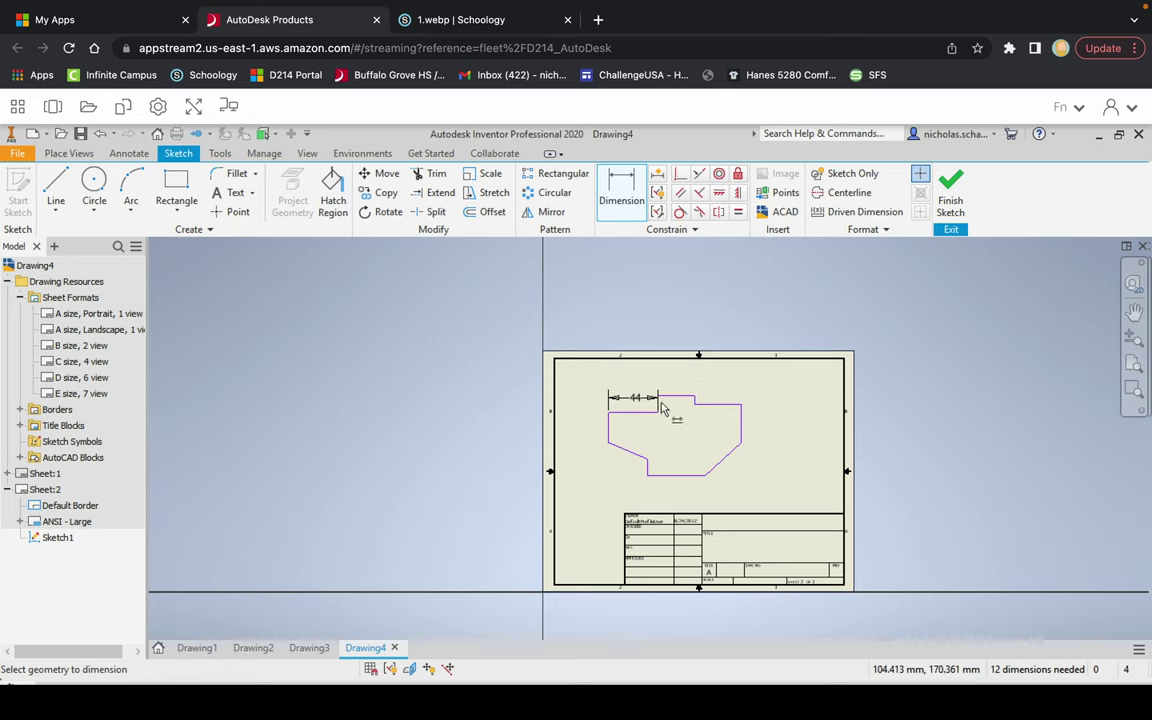
# Step: Dimension the vertical step line to 18 mm, placed left of the outline
pyautogui.scroll(-4, 659, 408)
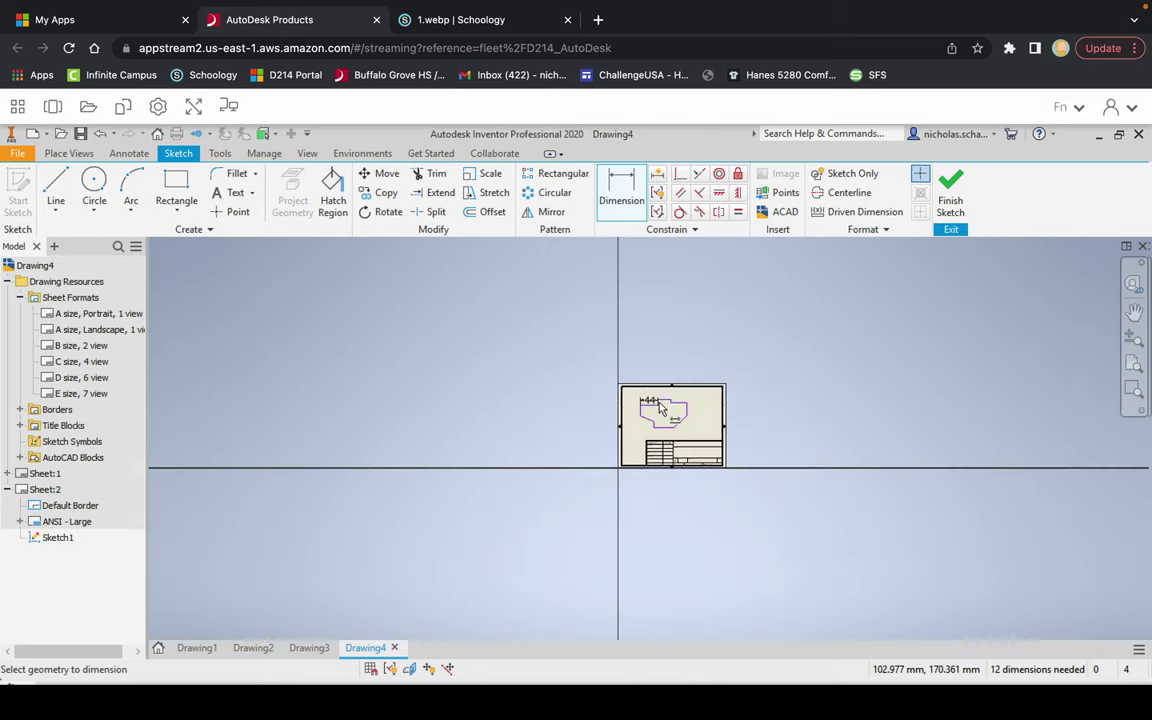
pyautogui.scroll(4, 659, 408)
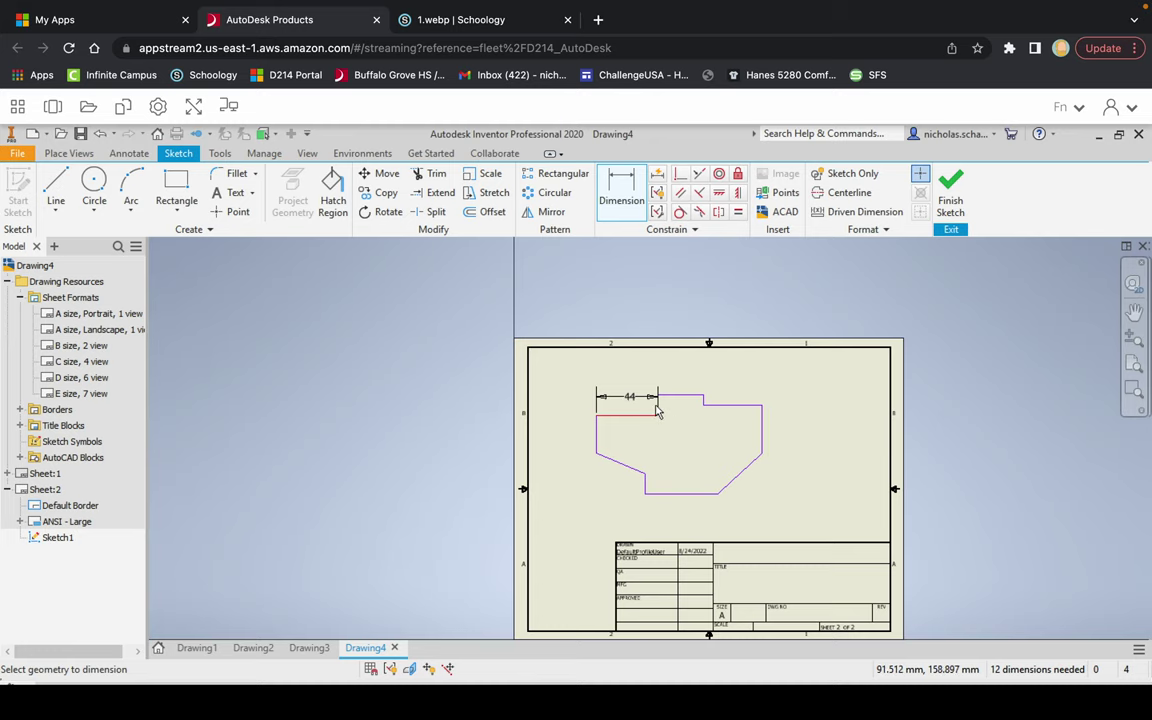
pyautogui.scroll(4, 655, 410)
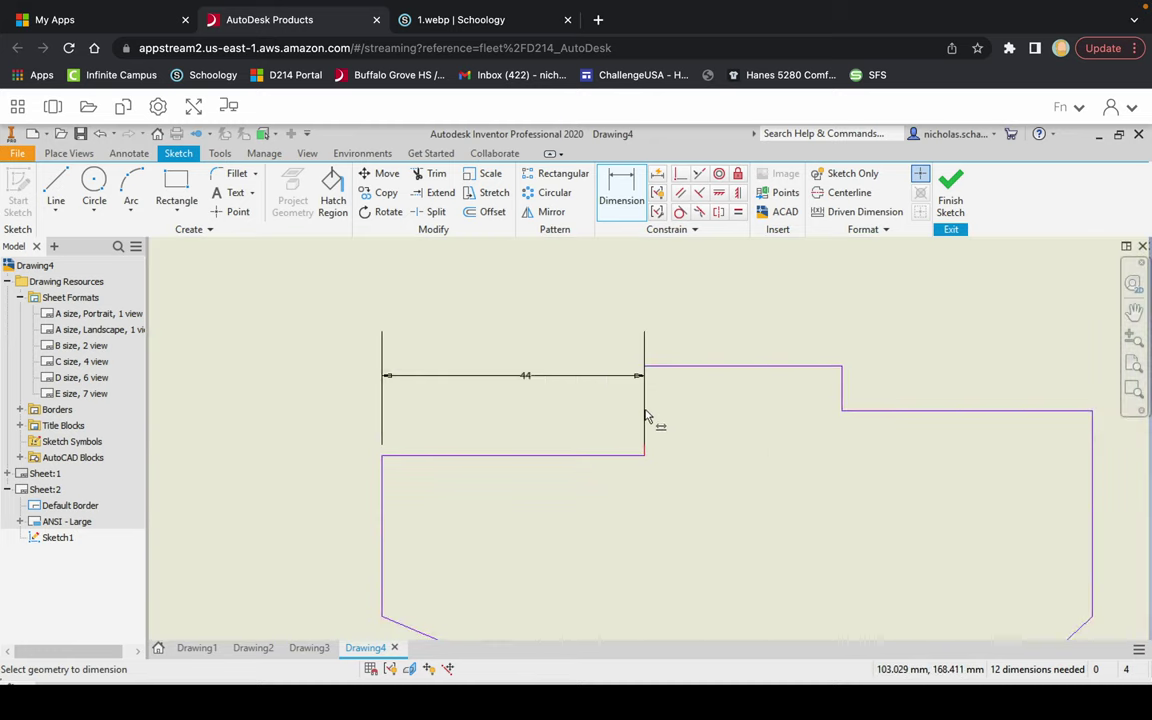
pyautogui.click(645, 416)
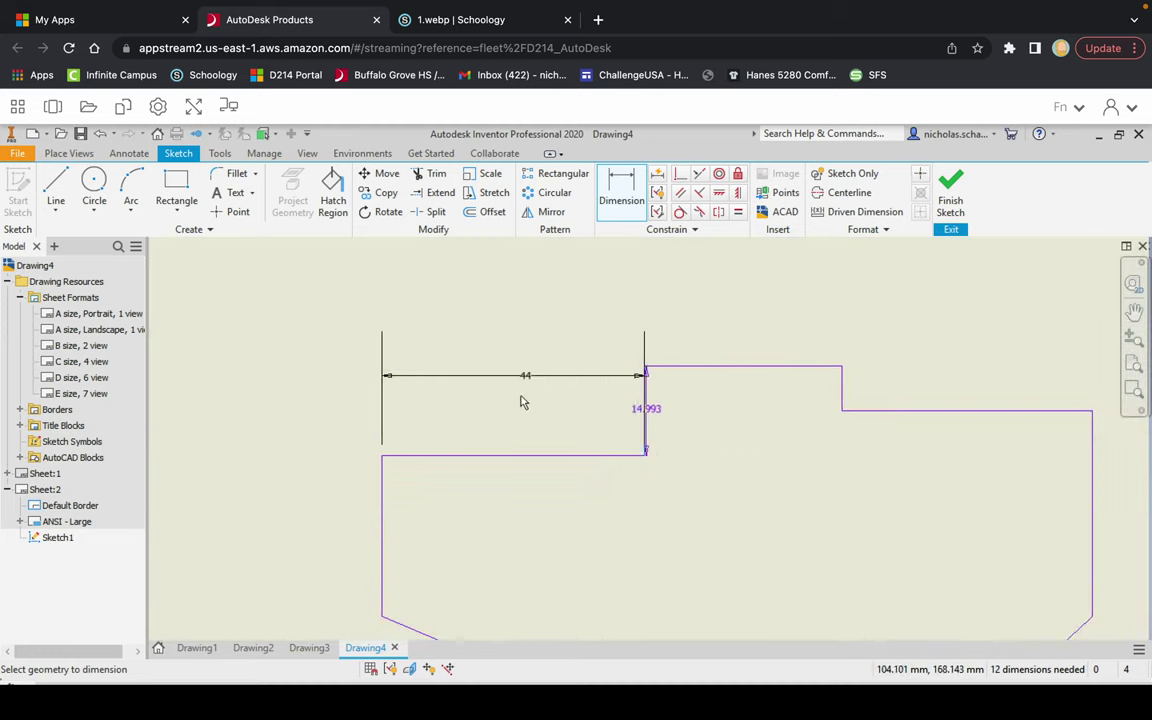
pyautogui.click(300, 390)
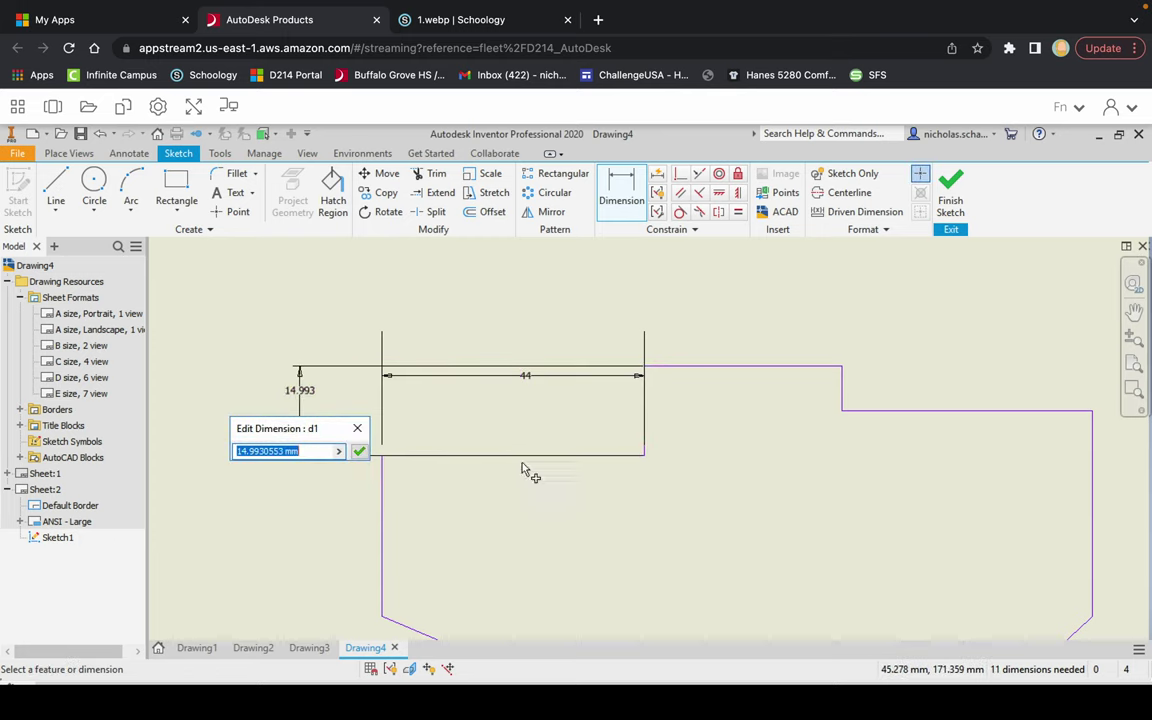
pyautogui.write('18')
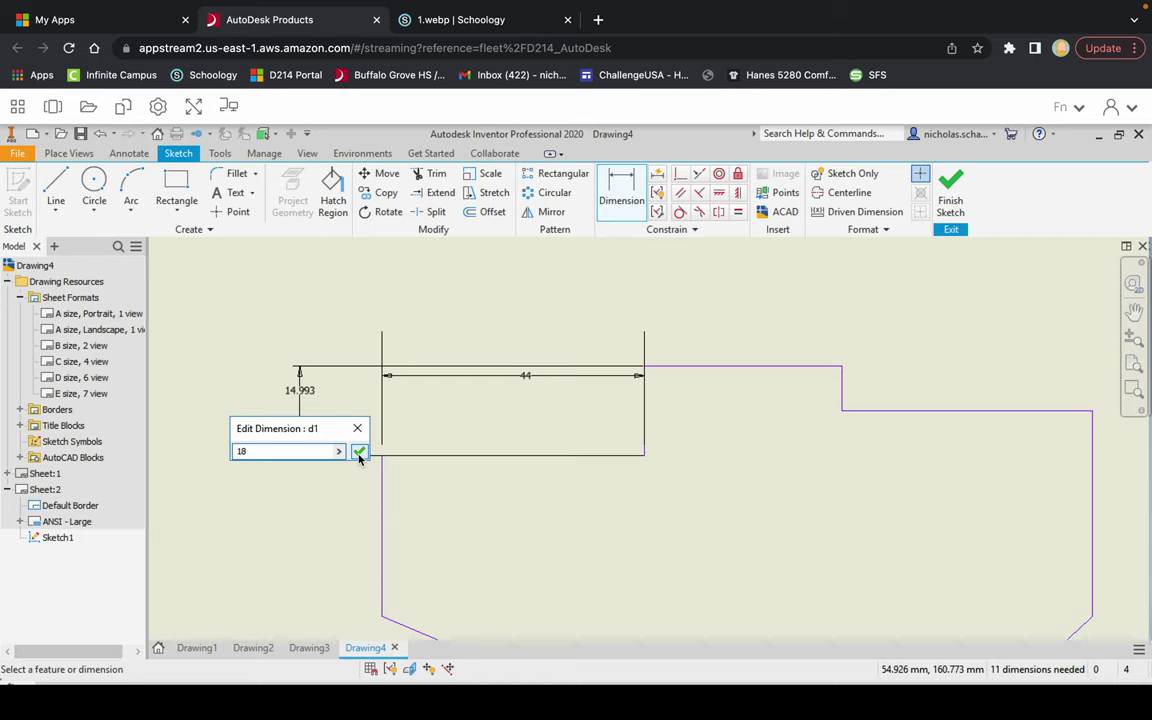
pyautogui.click(359, 453)
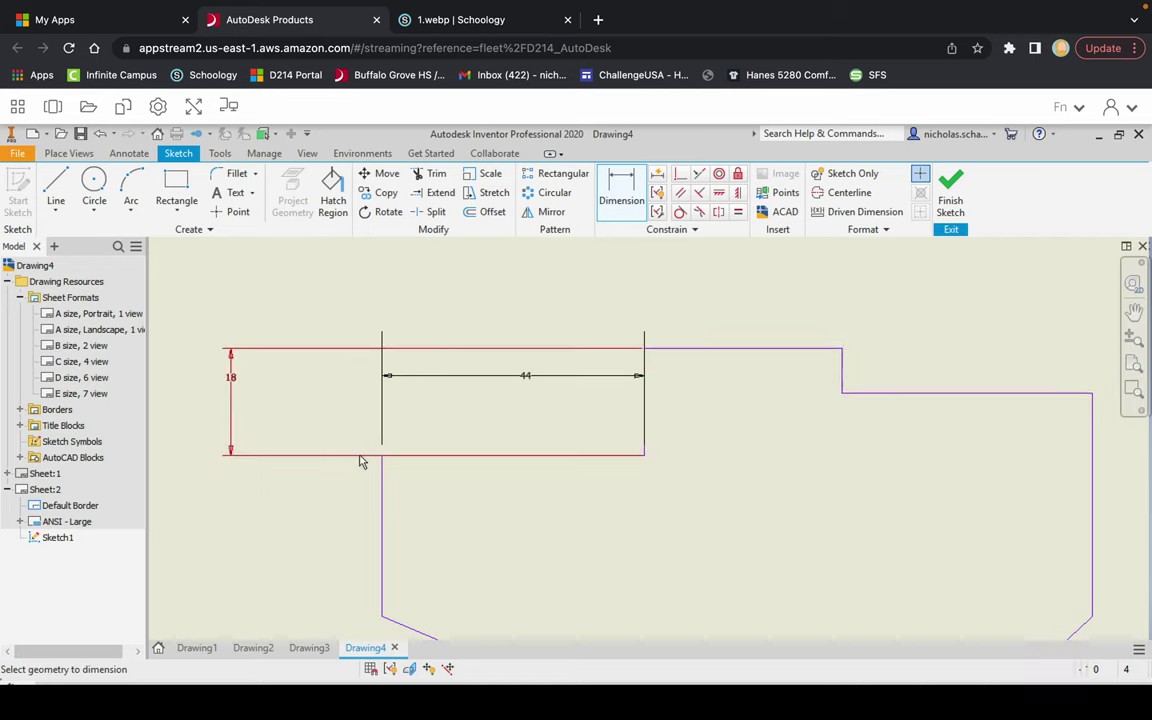
# Step: Dimension the short drop below the top edge to 10 mm
pyautogui.click(843, 381)
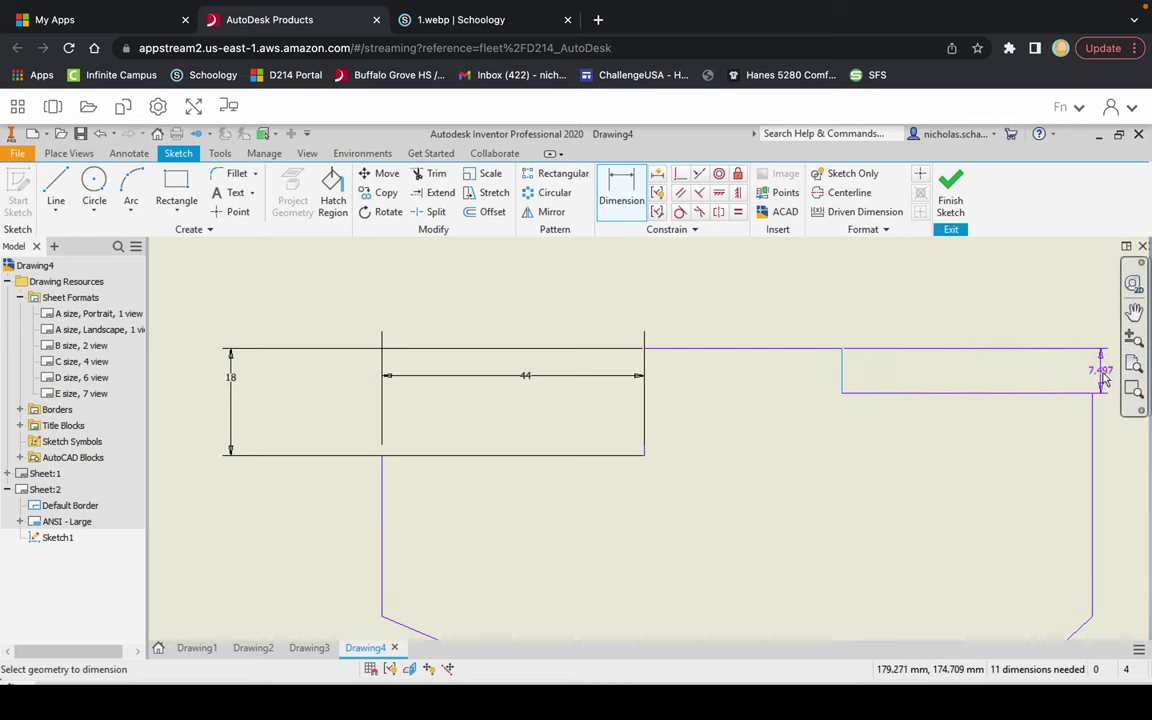
pyautogui.scroll(3, 1100, 376)
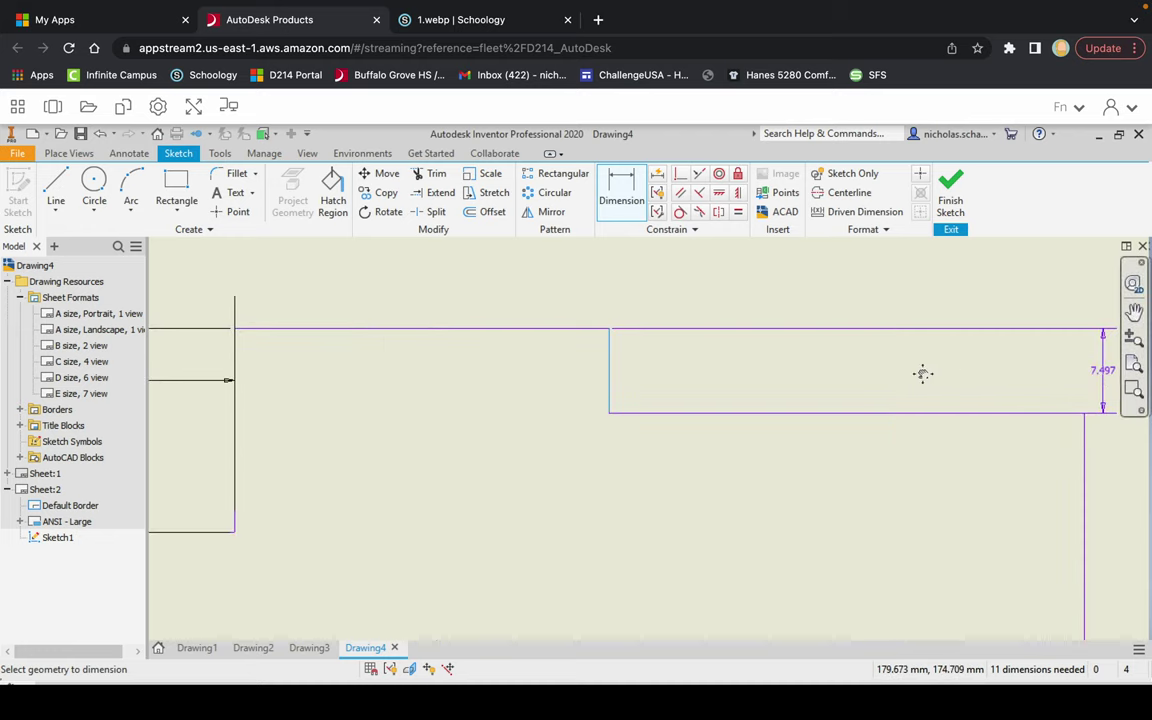
pyautogui.moveTo(922, 374); pyautogui.dragTo(694, 373, button='middle')
pyautogui.scroll(2, 703, 378)
pyautogui.scroll(-3, 703, 378)
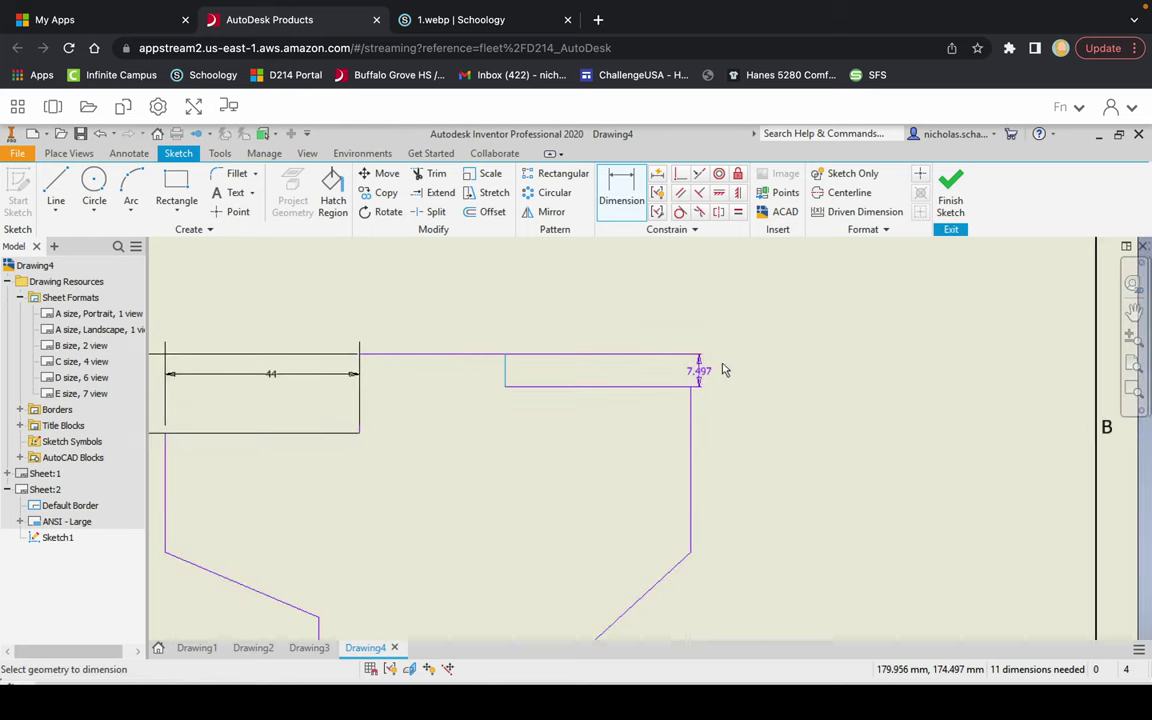
pyautogui.scroll(2, 676, 384)
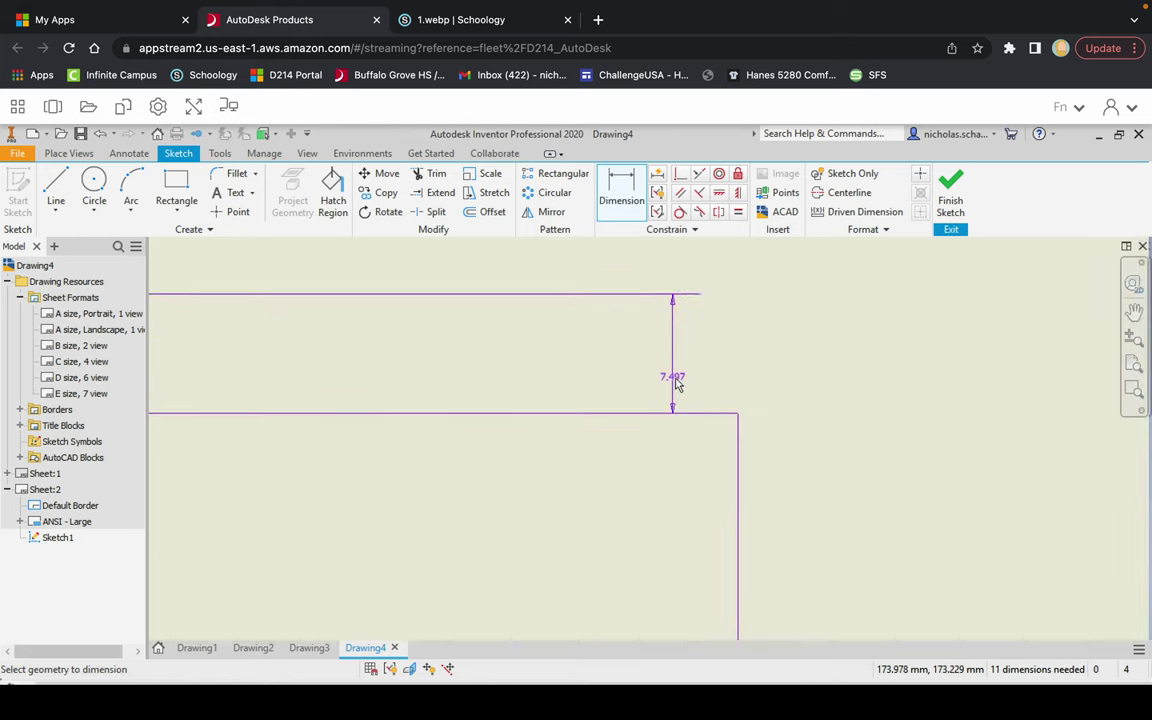
pyautogui.scroll(-5, 676, 385)
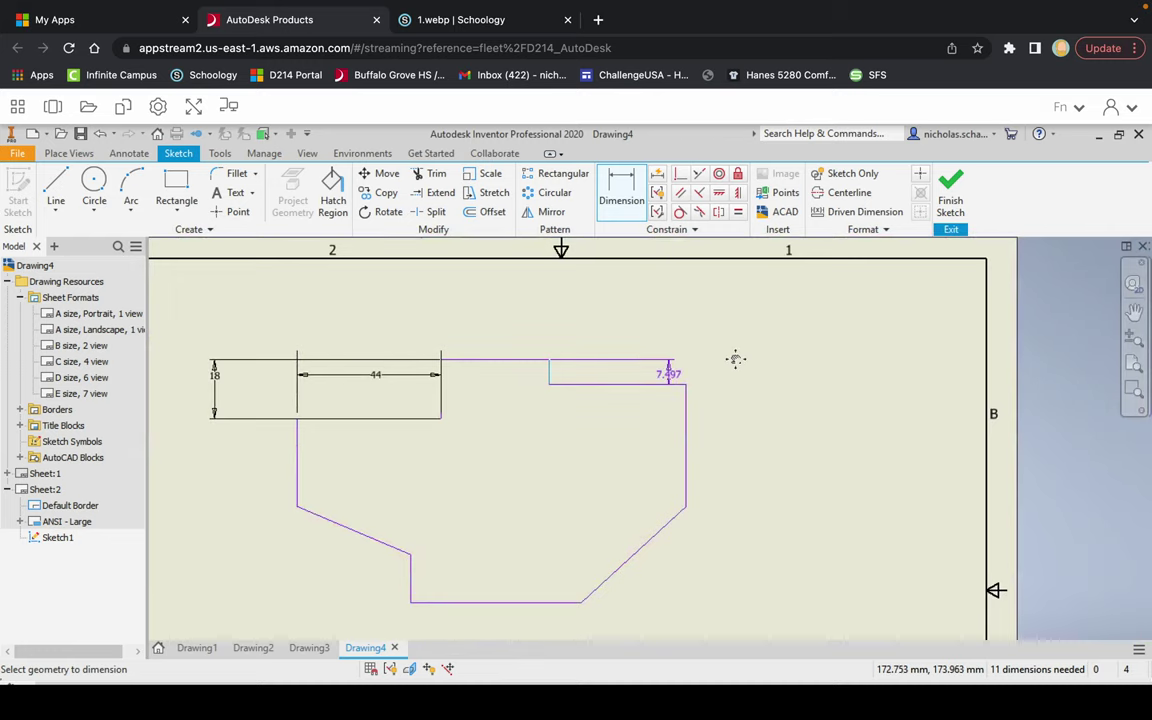
pyautogui.moveTo(468, 375)
pyautogui.mouseDown(button='middle')
pyautogui.moveTo(566, 417)
pyautogui.moveTo(561, 373)
pyautogui.mouseUp(button='middle')
pyautogui.click(498, 427)
pyautogui.click(561, 424)
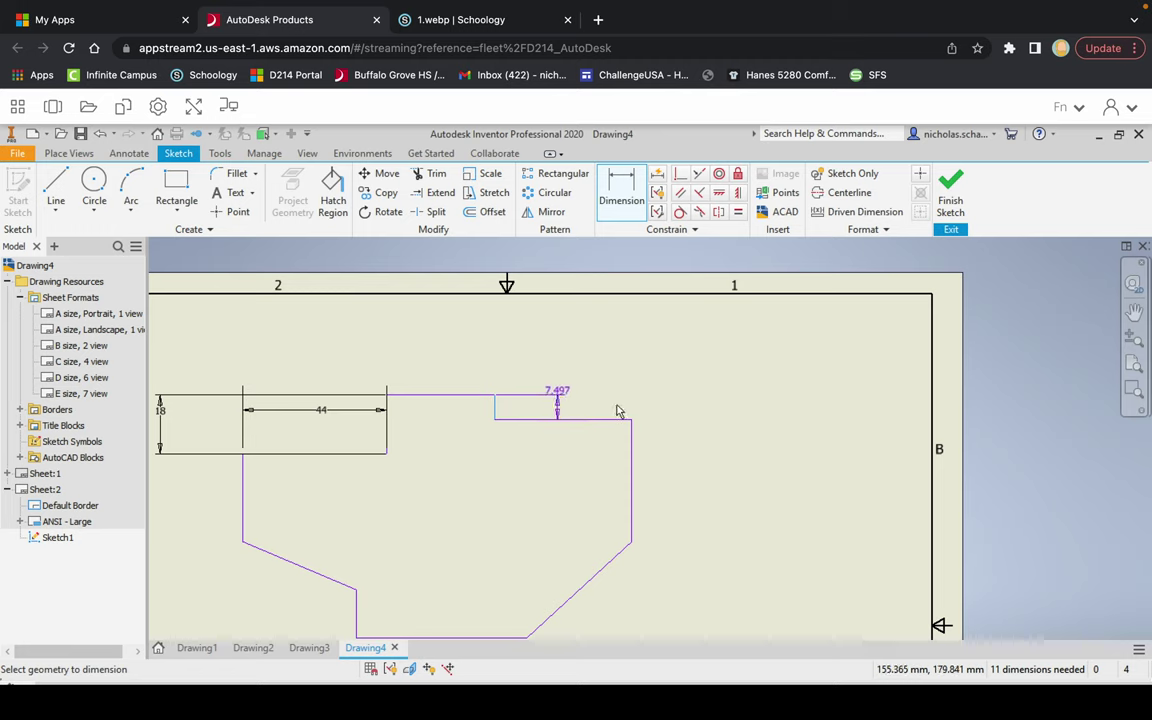
pyautogui.click(698, 408)
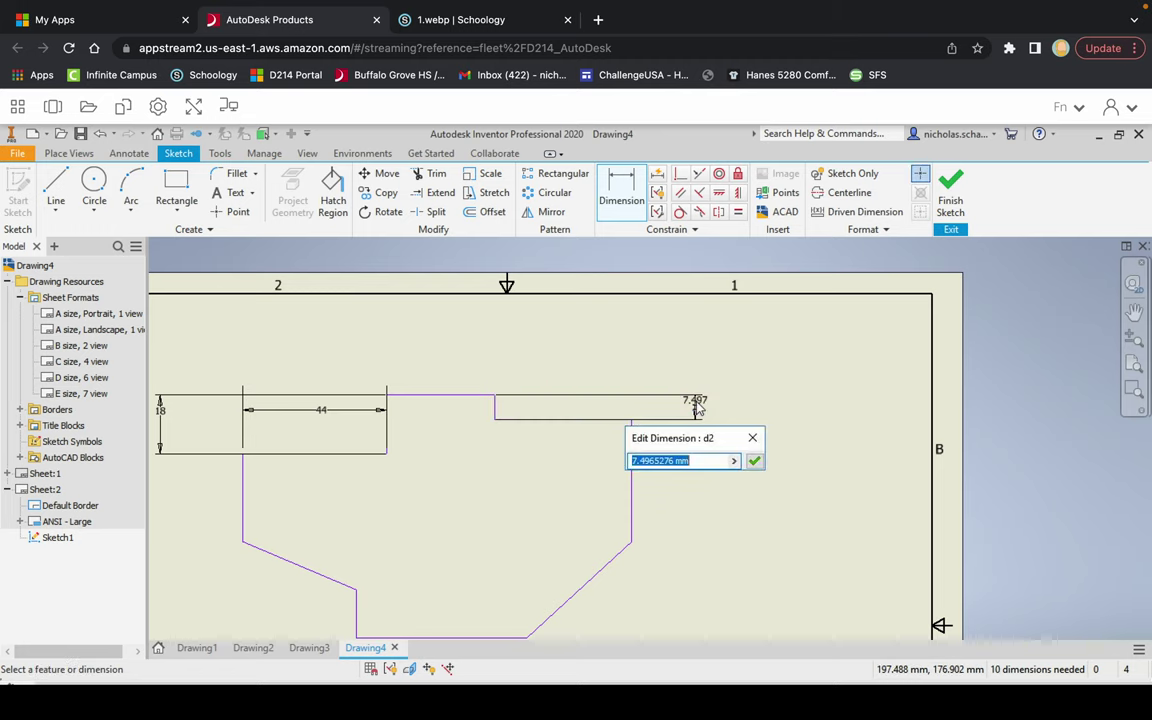
pyautogui.write('10')
pyautogui.press('Return')
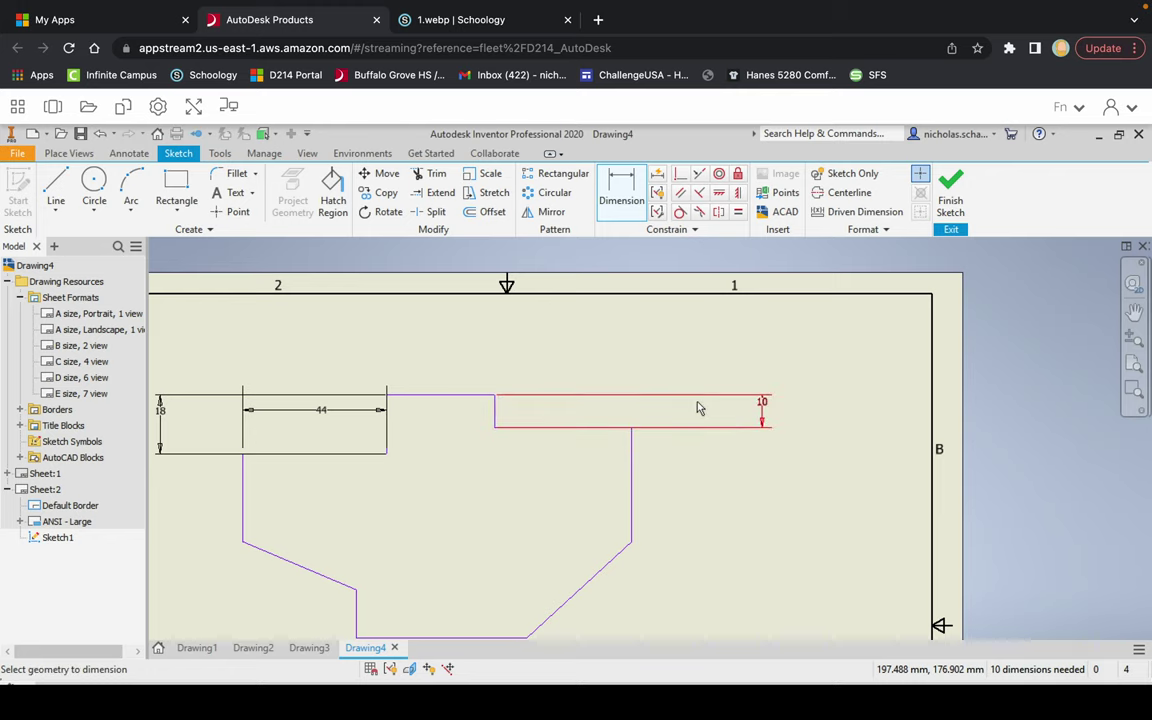
# Step: Dimension the top notch width to 30 mm and the upper span to 50 mm
pyautogui.click(469, 396)
pyautogui.click(473, 377)
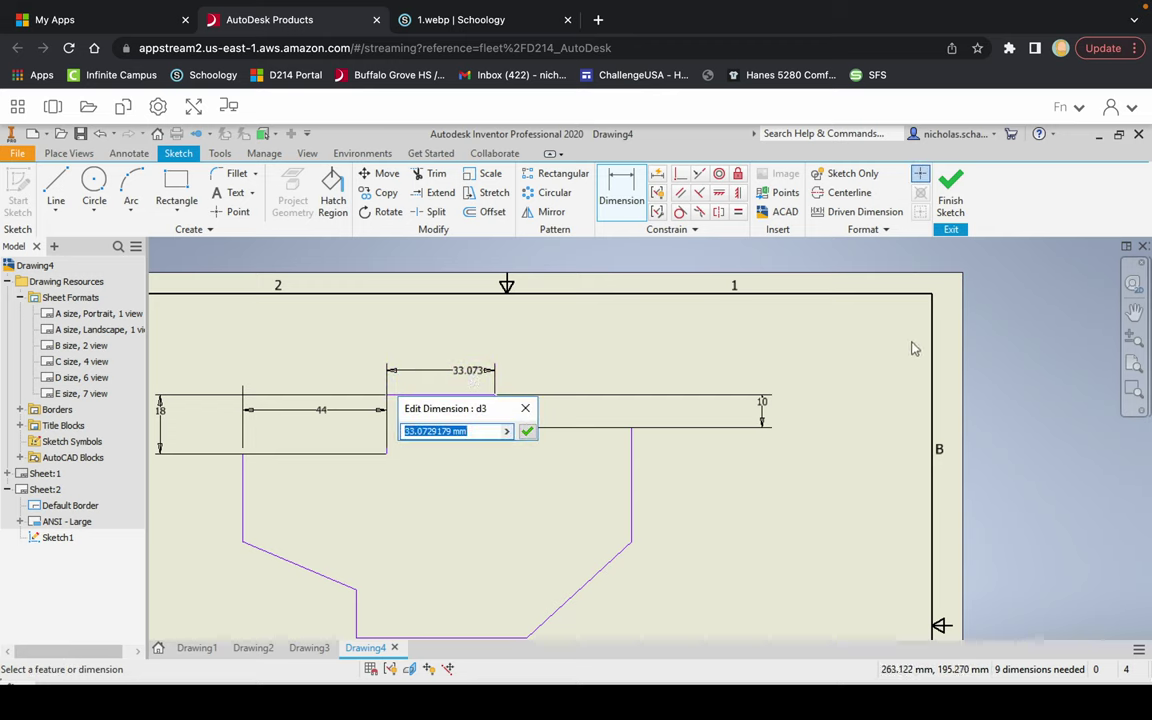
pyautogui.write('30')
pyautogui.press('Return')
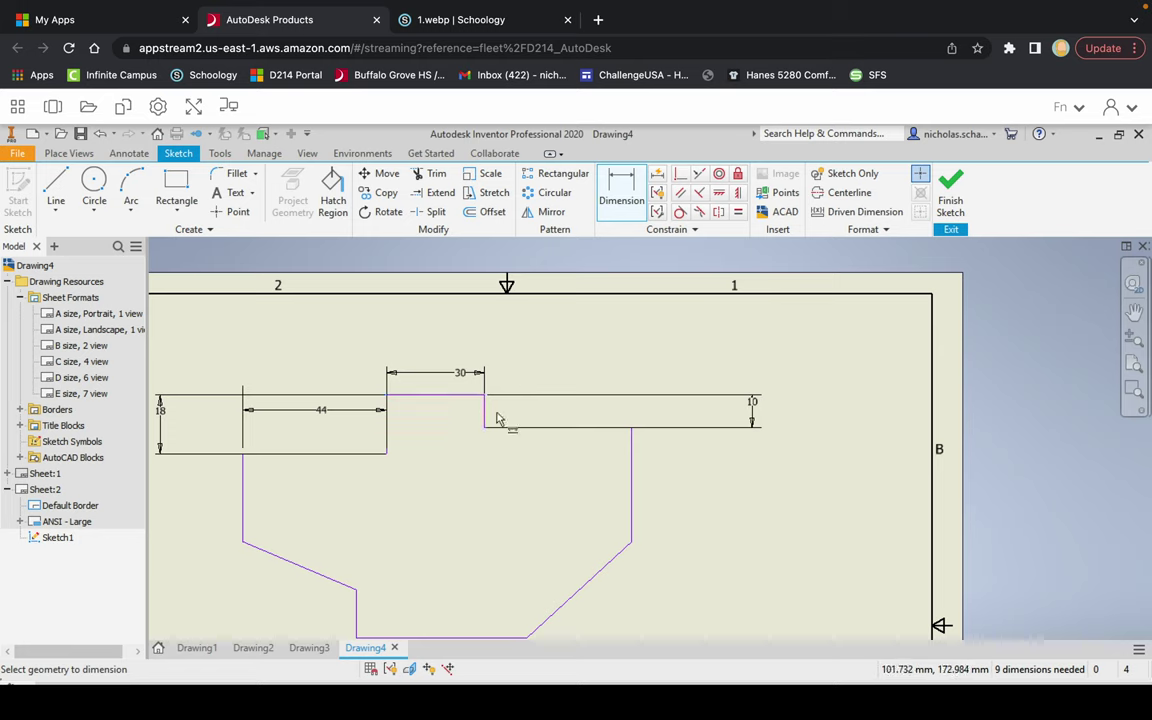
pyautogui.click(632, 455)
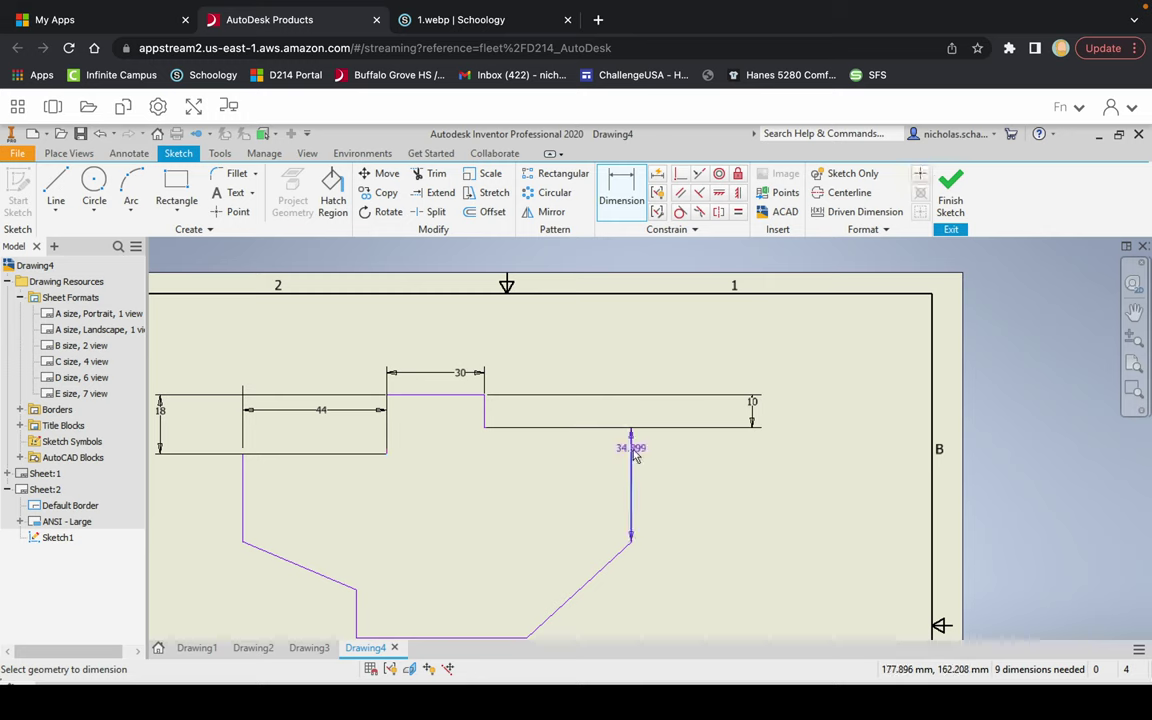
pyautogui.press('Escape')
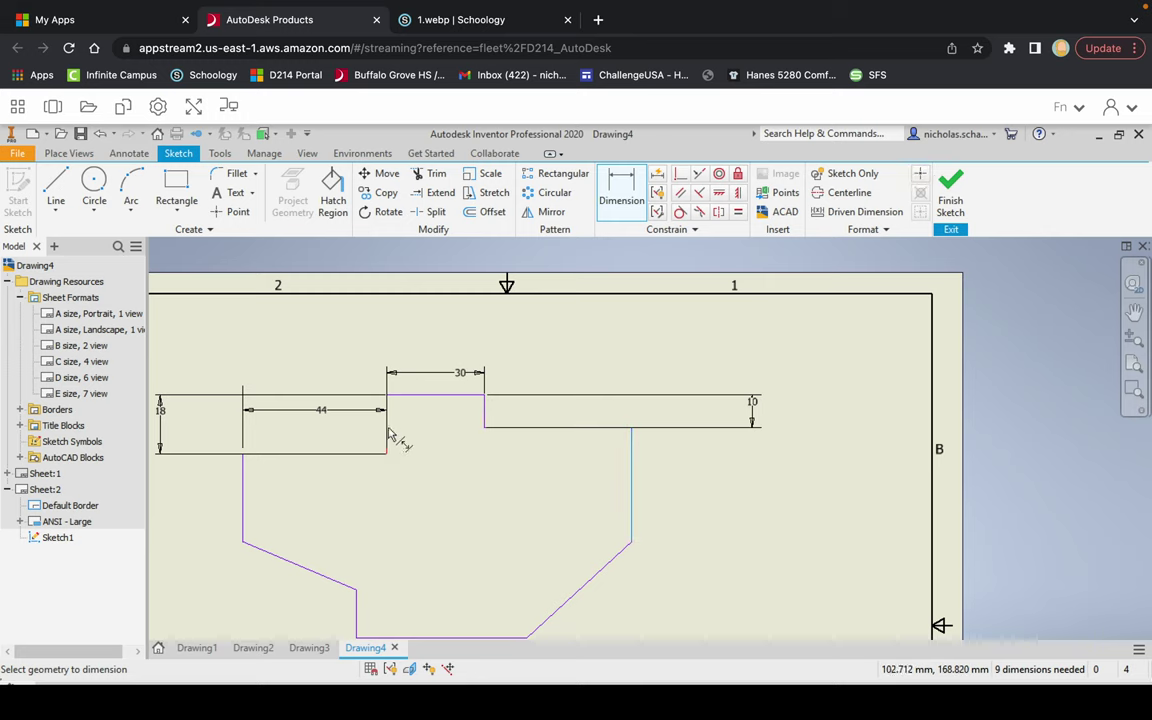
pyautogui.click(388, 432)
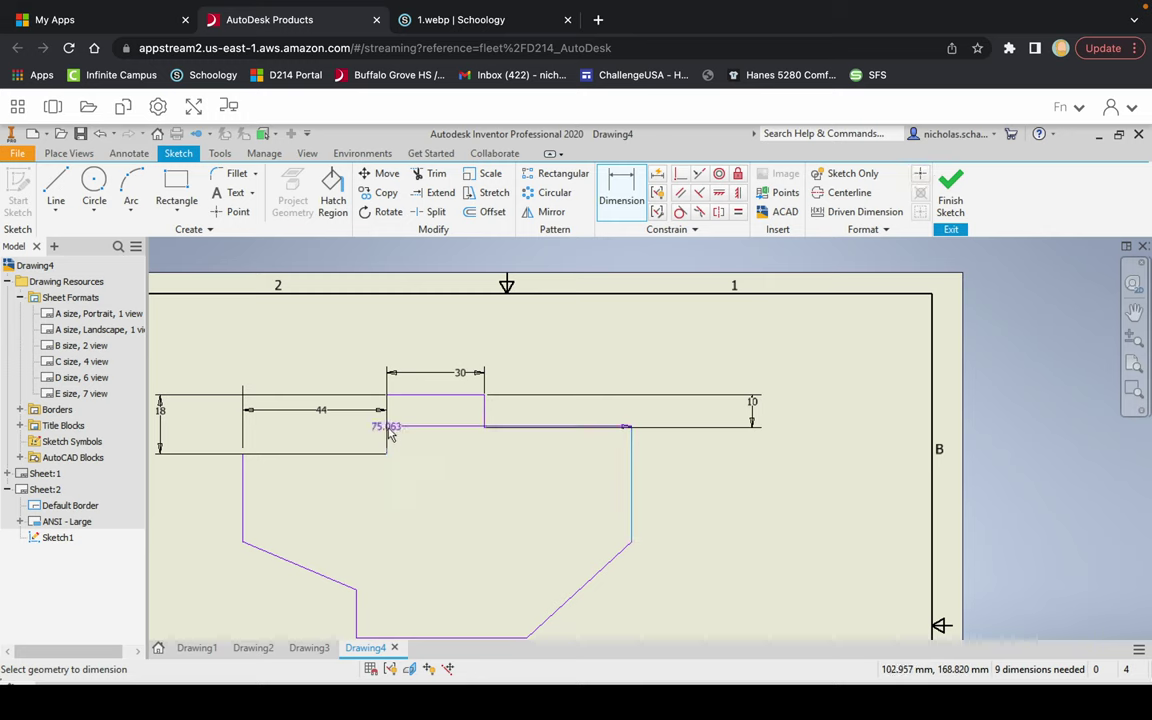
pyautogui.click(419, 338)
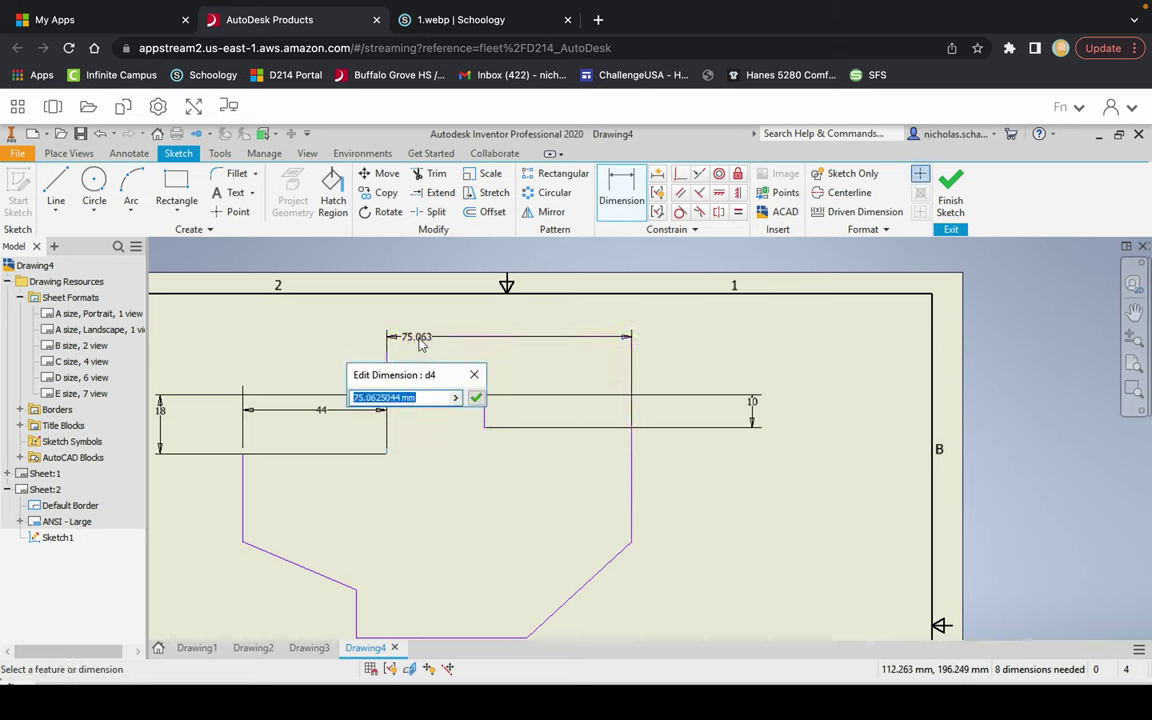
pyautogui.write('50')
pyautogui.press('Return')
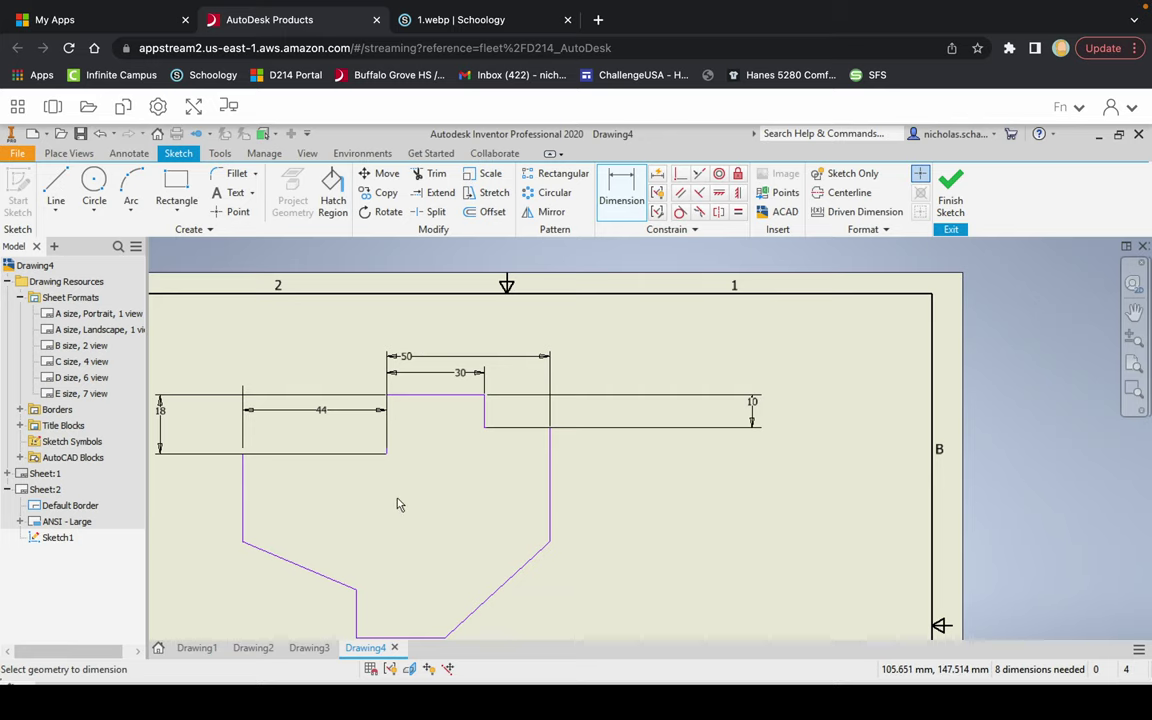
# Step: Dimension the right vertical edge to 20 mm
pyautogui.moveTo(420, 505)
pyautogui.mouseDown(button='middle')
pyautogui.moveTo(450, 445)
pyautogui.moveTo(431, 417)
pyautogui.mouseUp(button='middle')
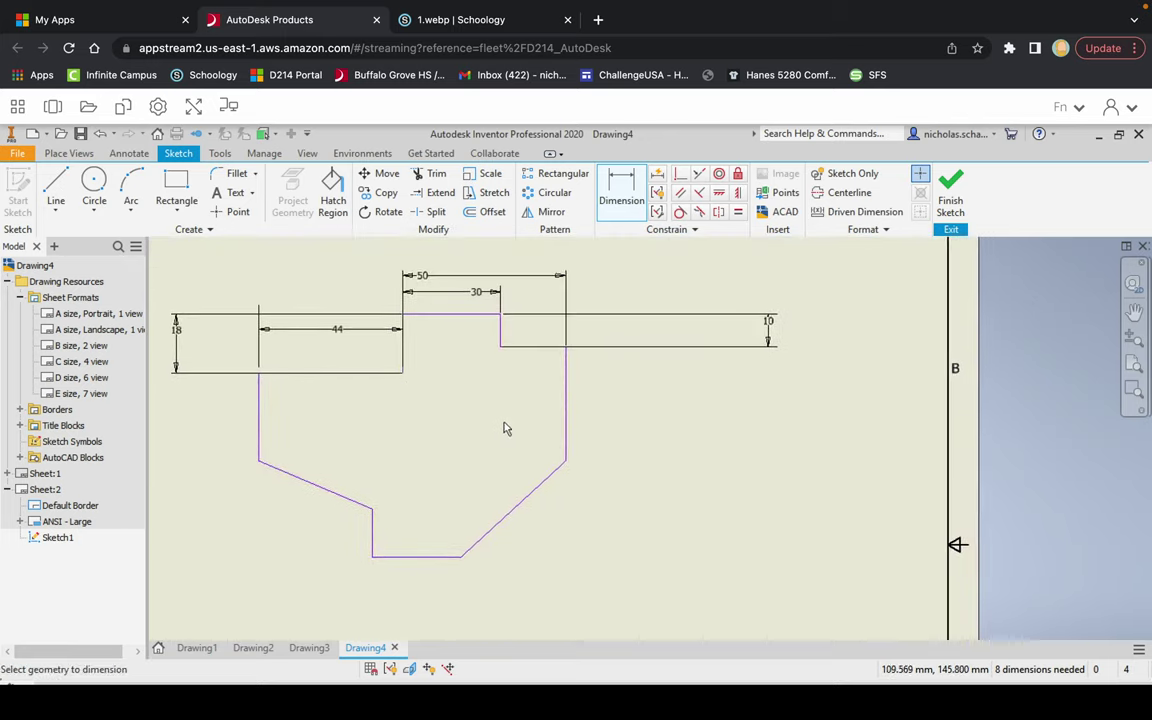
pyautogui.click(570, 401)
pyautogui.click(598, 398)
pyautogui.write('20')
pyautogui.press('Return')
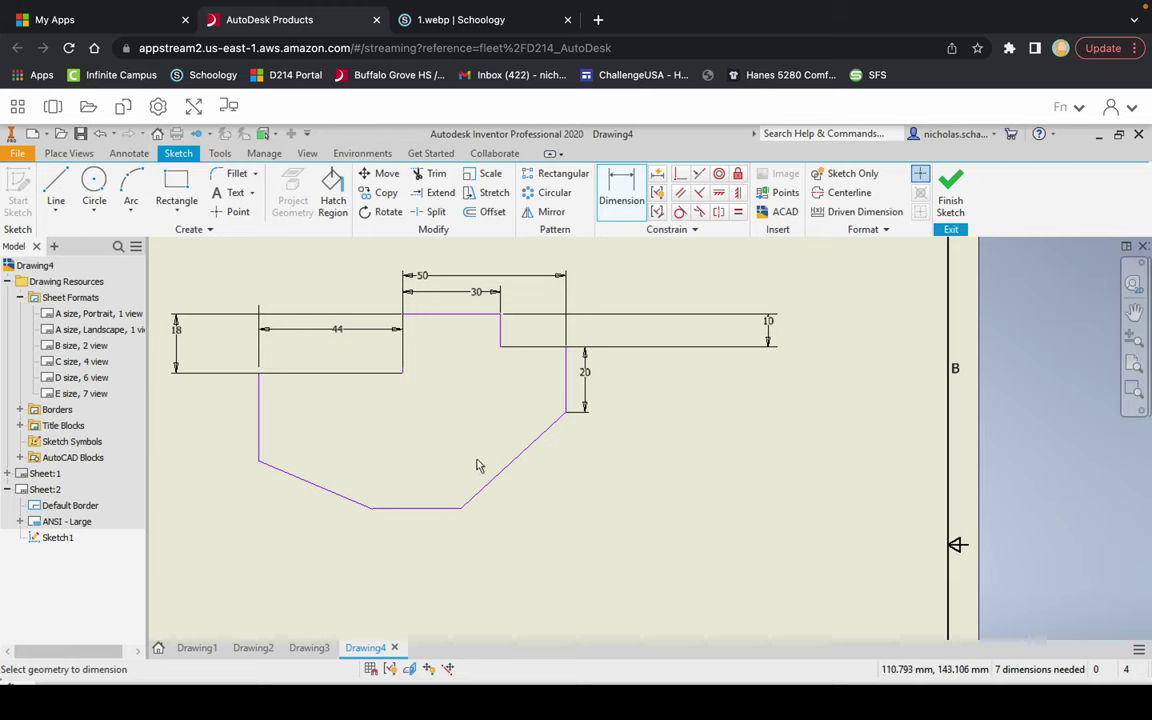
# Step: Add an aligned dimension of 42 to the diagonal lower-right edge of the outline
pyautogui.click(530, 453)
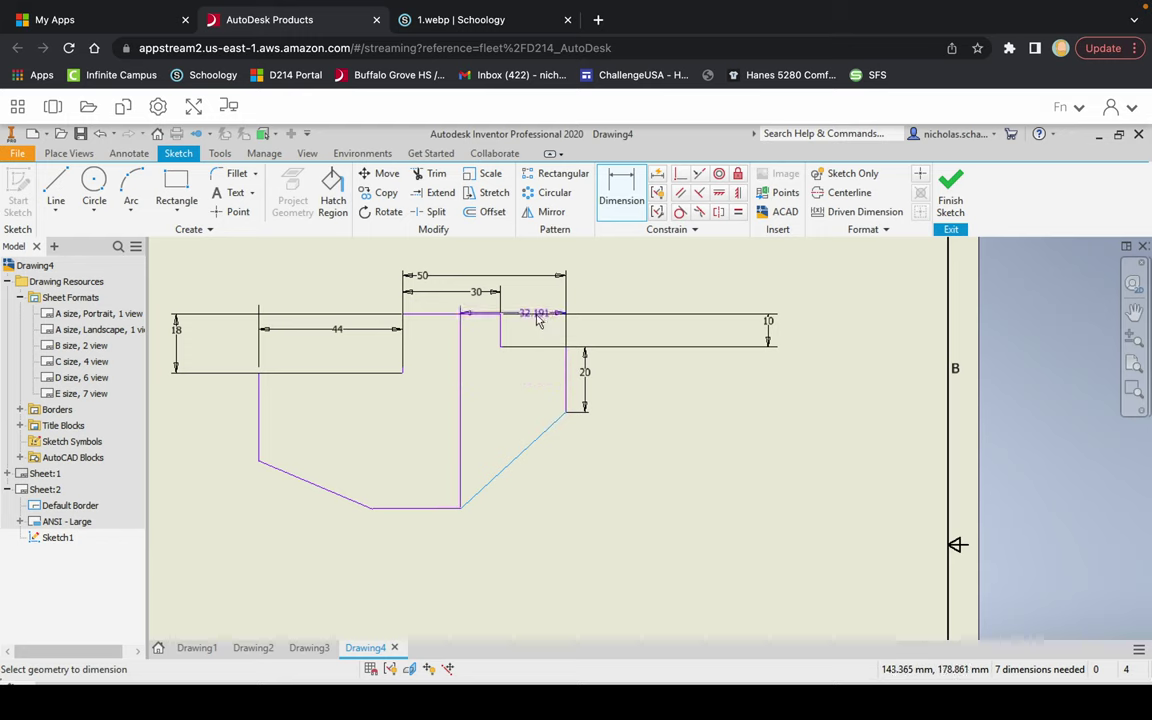
pyautogui.press('Escape')
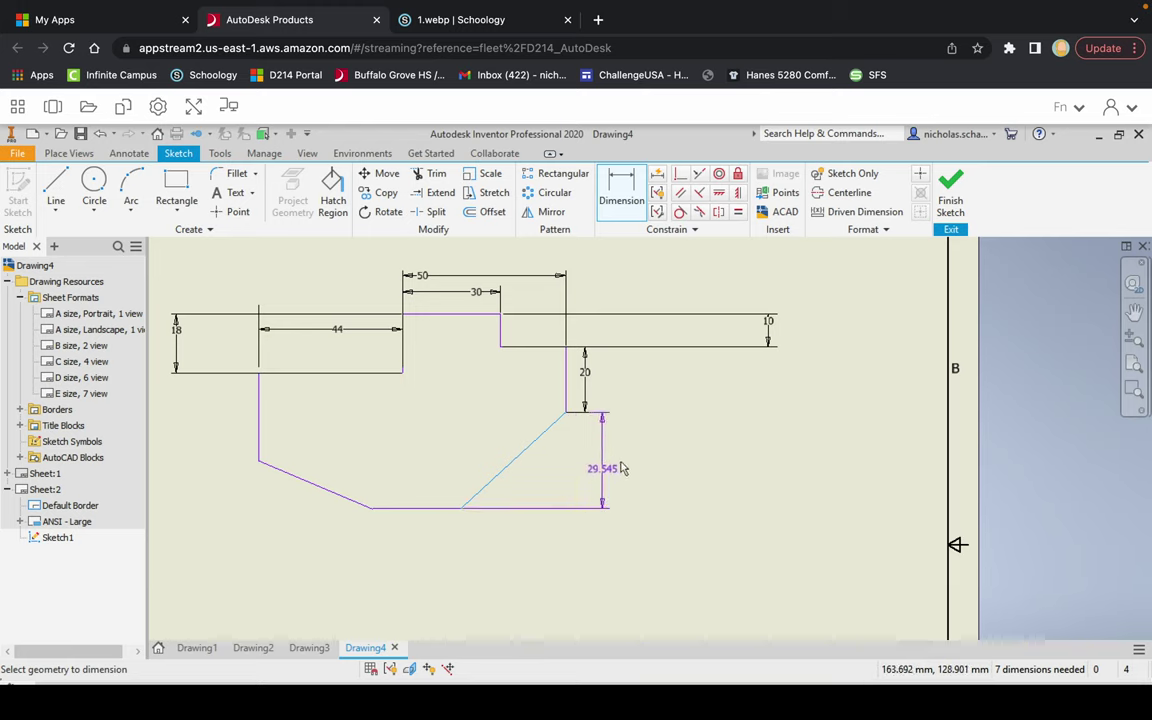
pyautogui.click(524, 456)
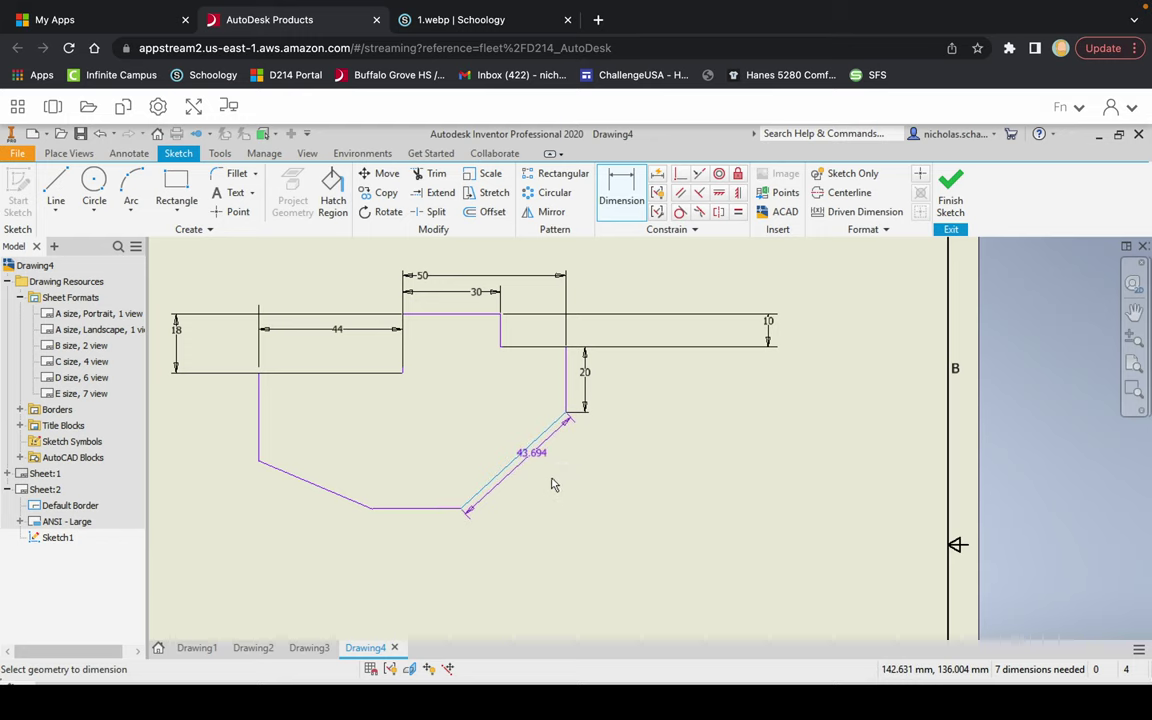
pyautogui.click(540, 460)
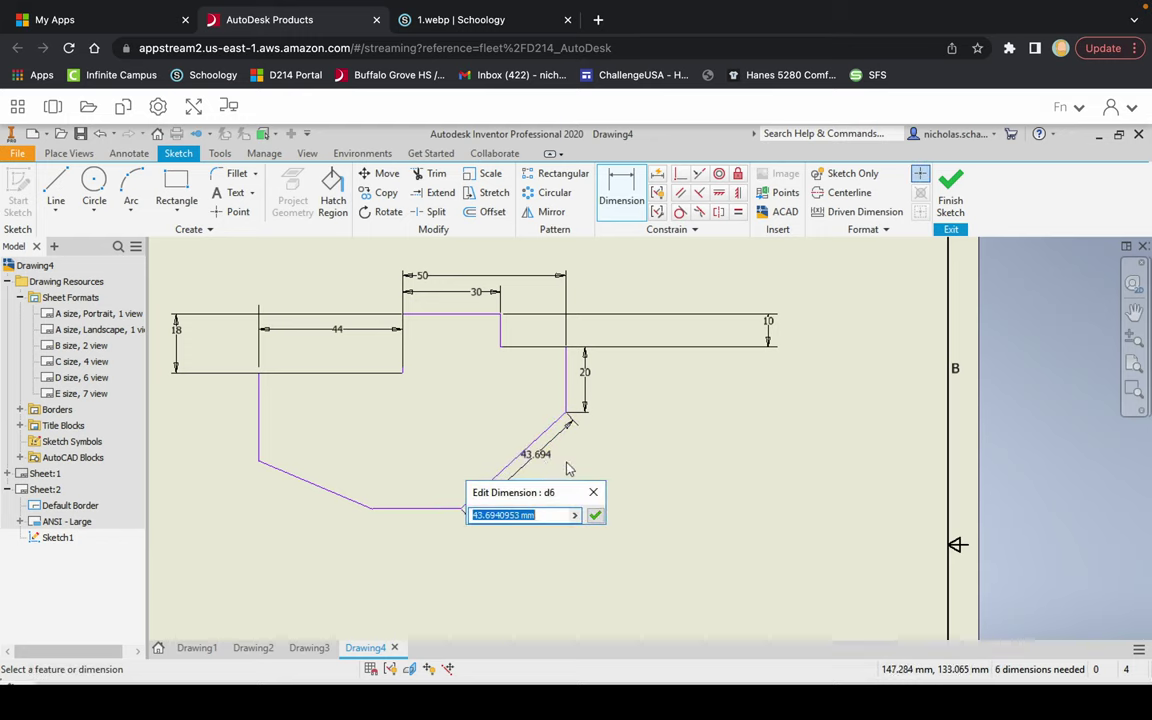
pyautogui.write('42')
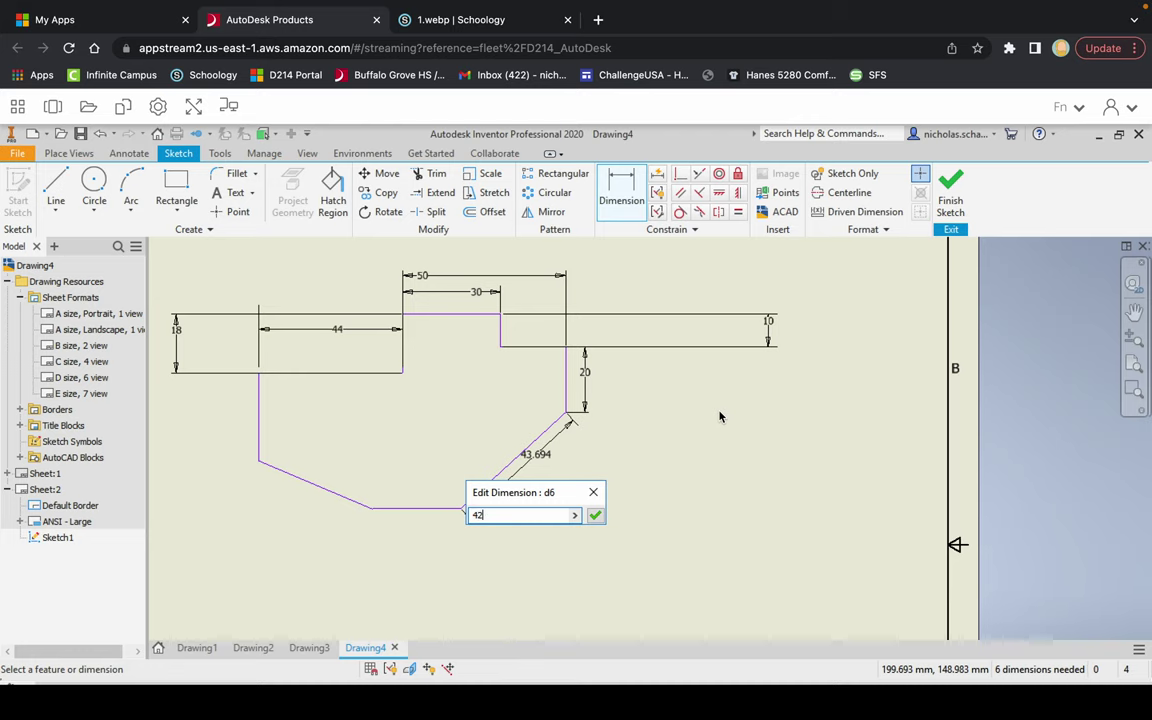
pyautogui.press('Return')
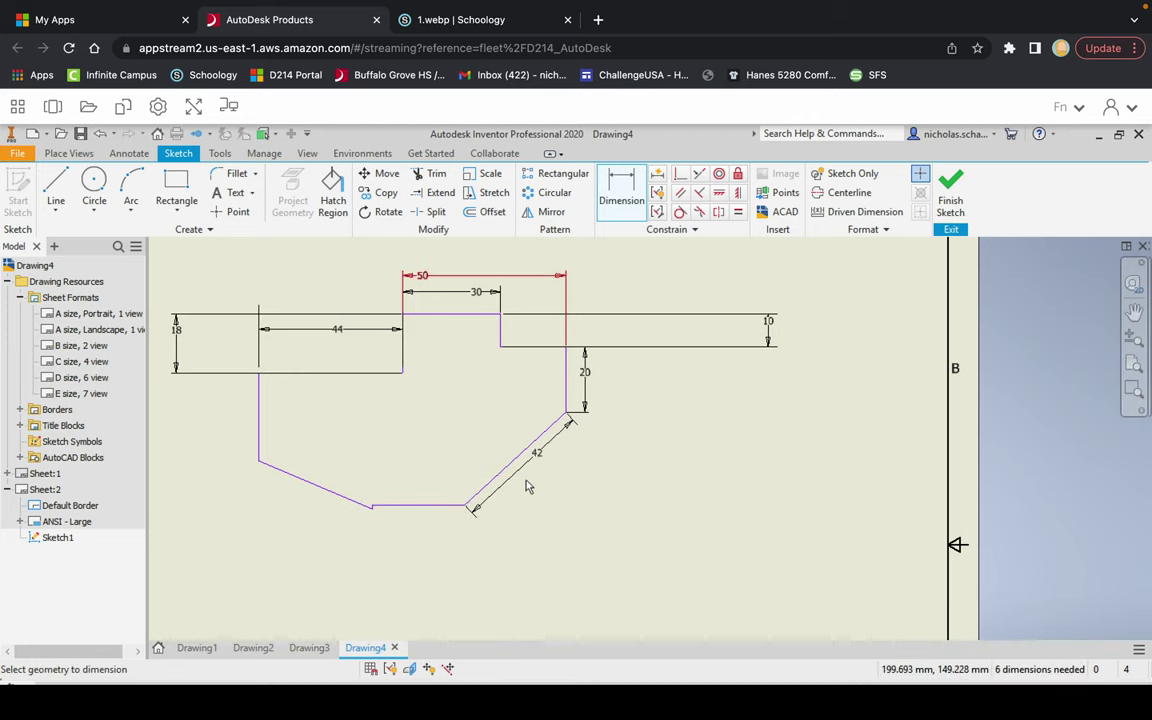
pyautogui.scroll(-2, 377, 513)
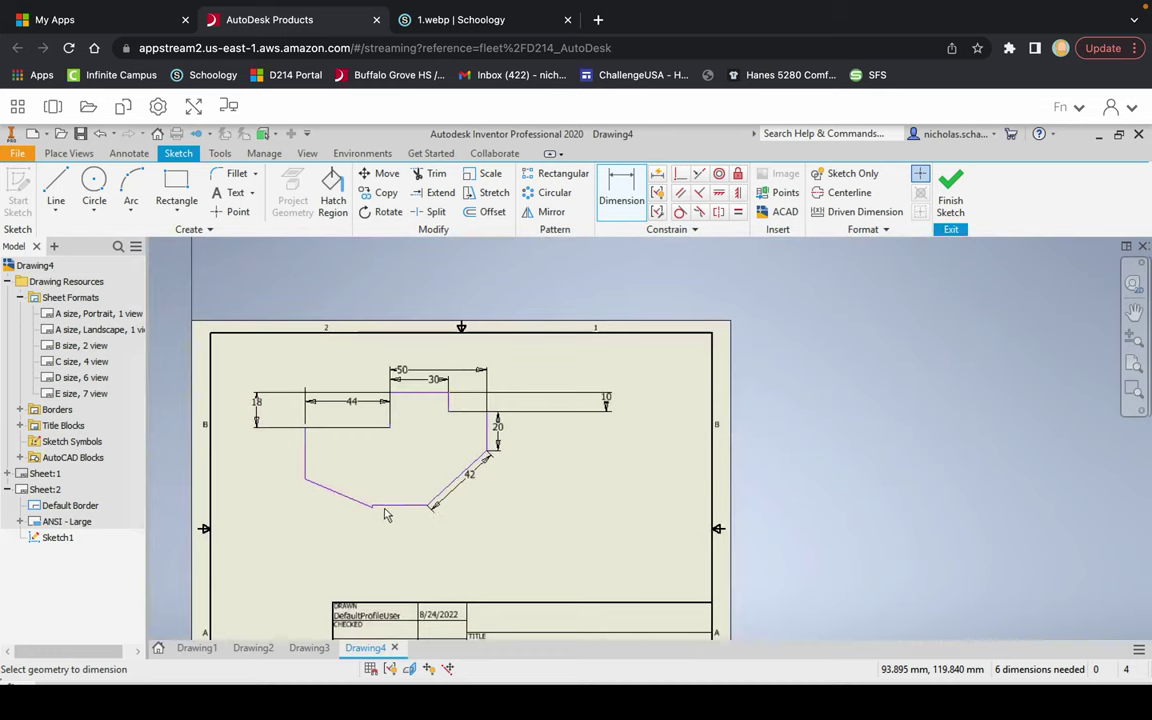
# Step: Undo the diagonal 42 dimension, restoring the 34.899 right edge height
pyautogui.scroll(2, 393, 513)
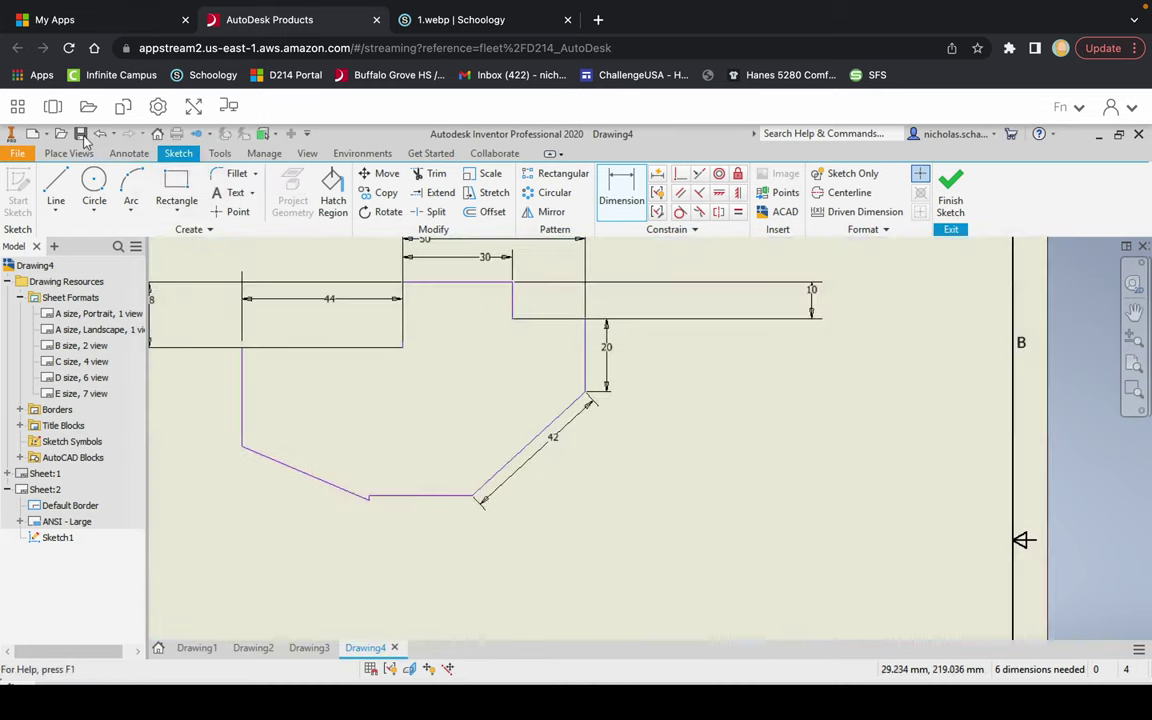
pyautogui.click(100, 134)
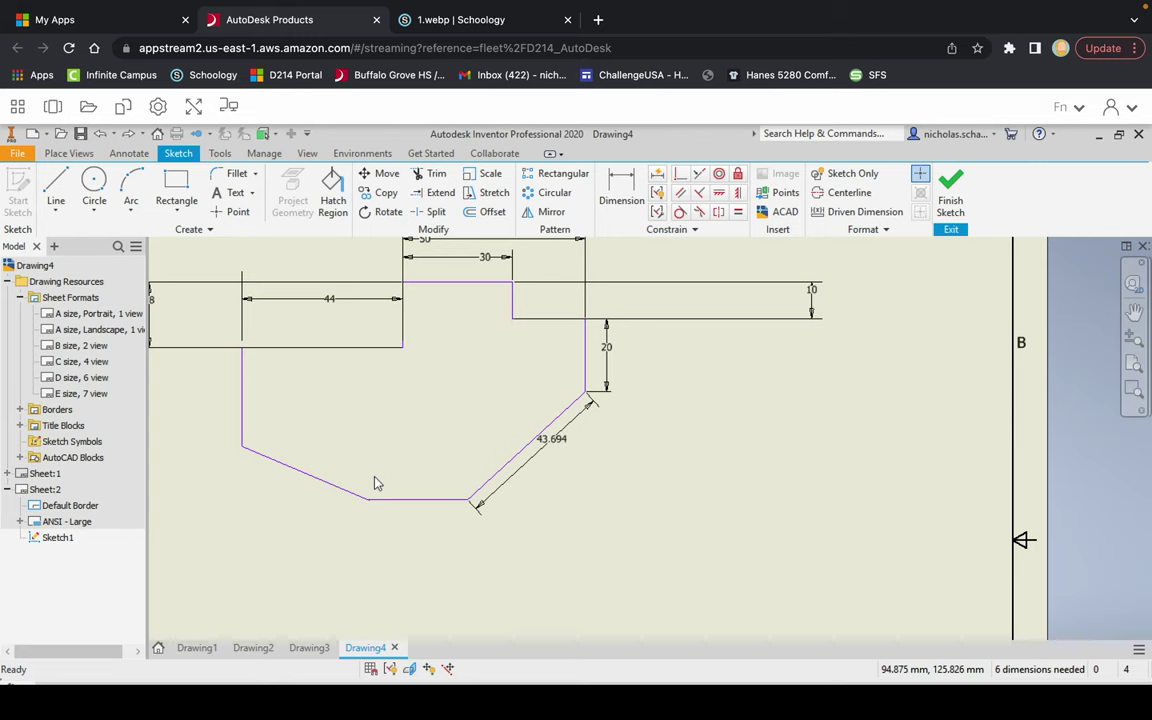
pyautogui.click(101, 136)
pyautogui.click(101, 136)
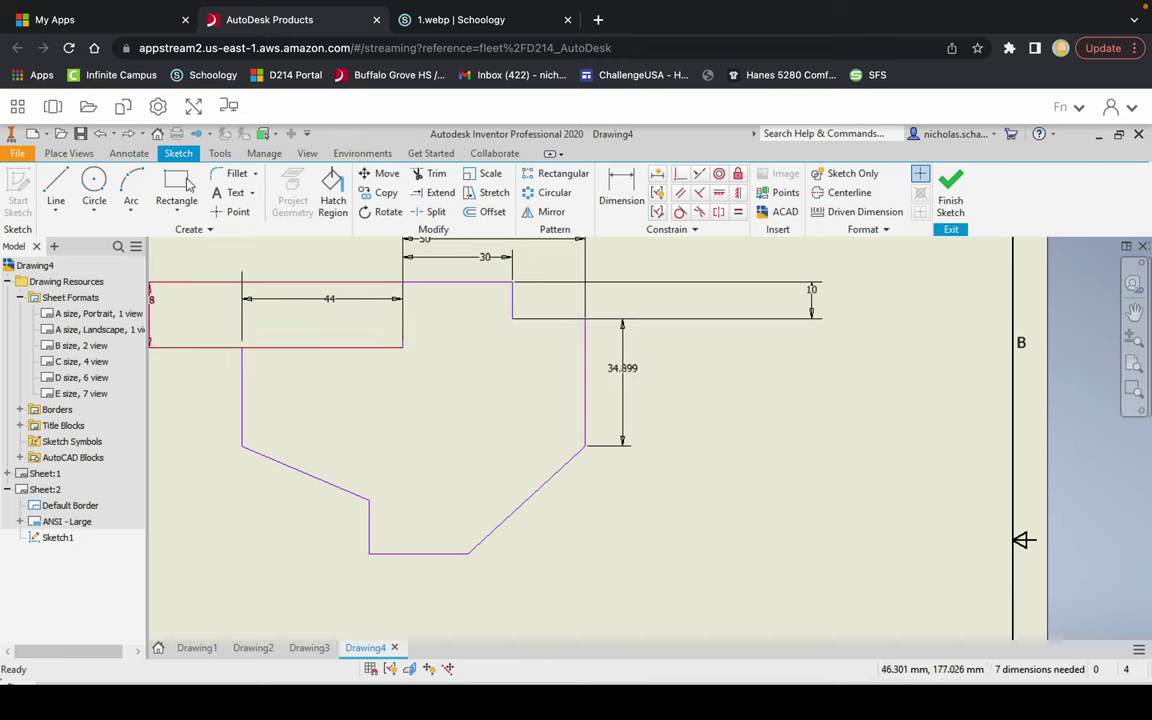
# Step: Dimension the short vertical step at the bottom-left, entering 9.78
pyautogui.click(621, 192)
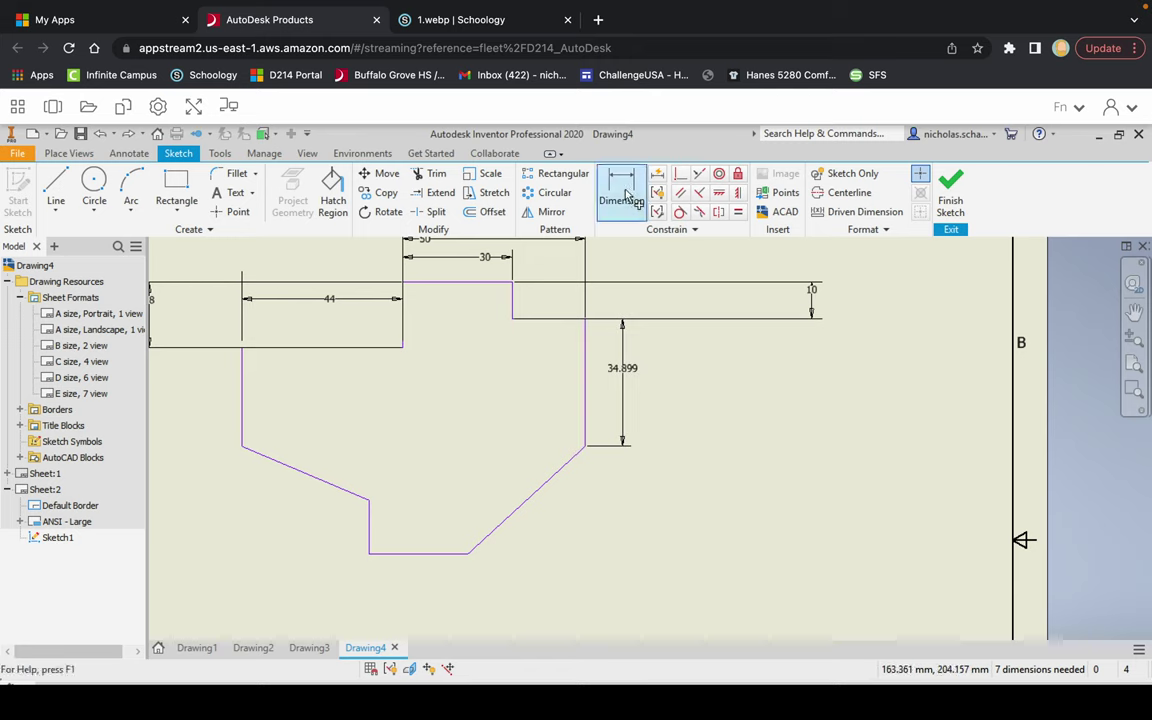
pyautogui.click(370, 525)
pyautogui.click(393, 518)
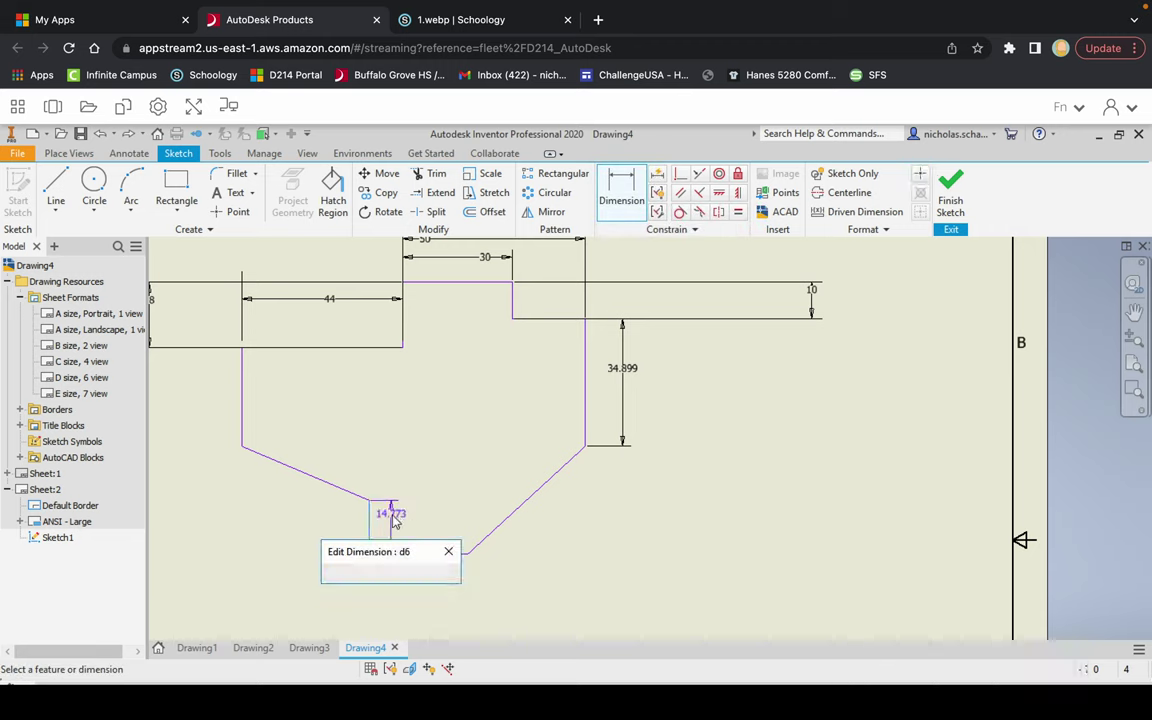
pyautogui.write('9')
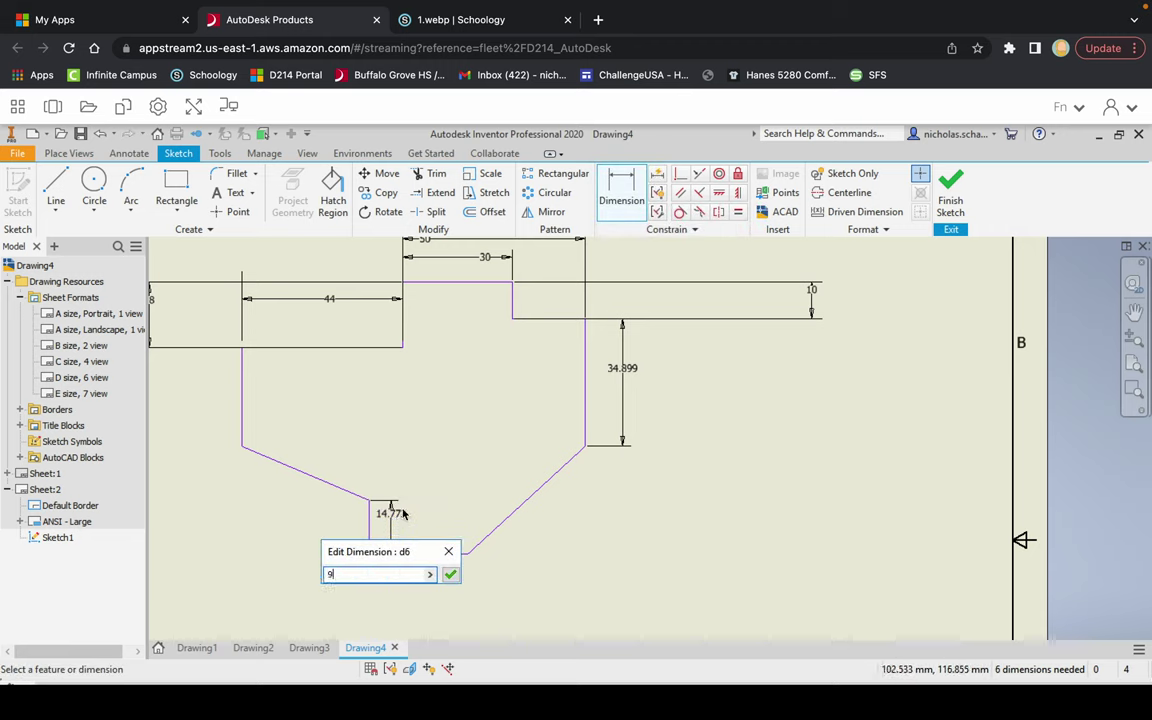
pyautogui.write('.78')
# Step: Confirm the 9.78 step and change the 34.899 right vertical edge to 20
pyautogui.click(451, 575)
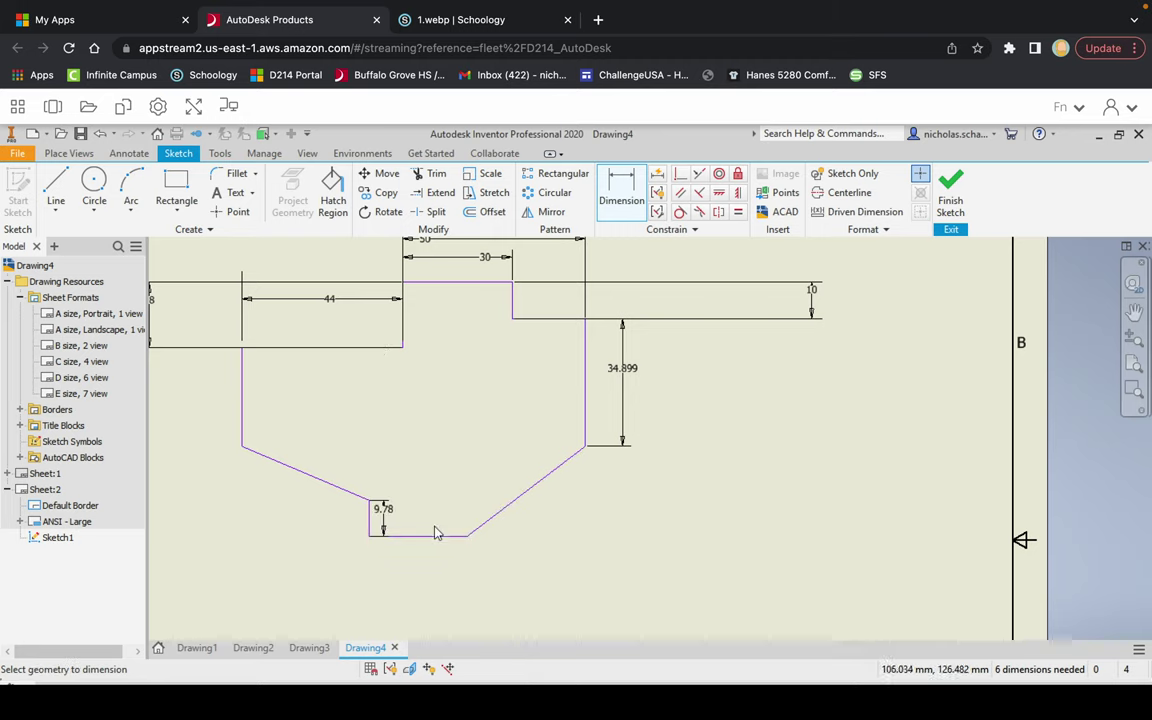
pyautogui.doubleClick(628, 372)
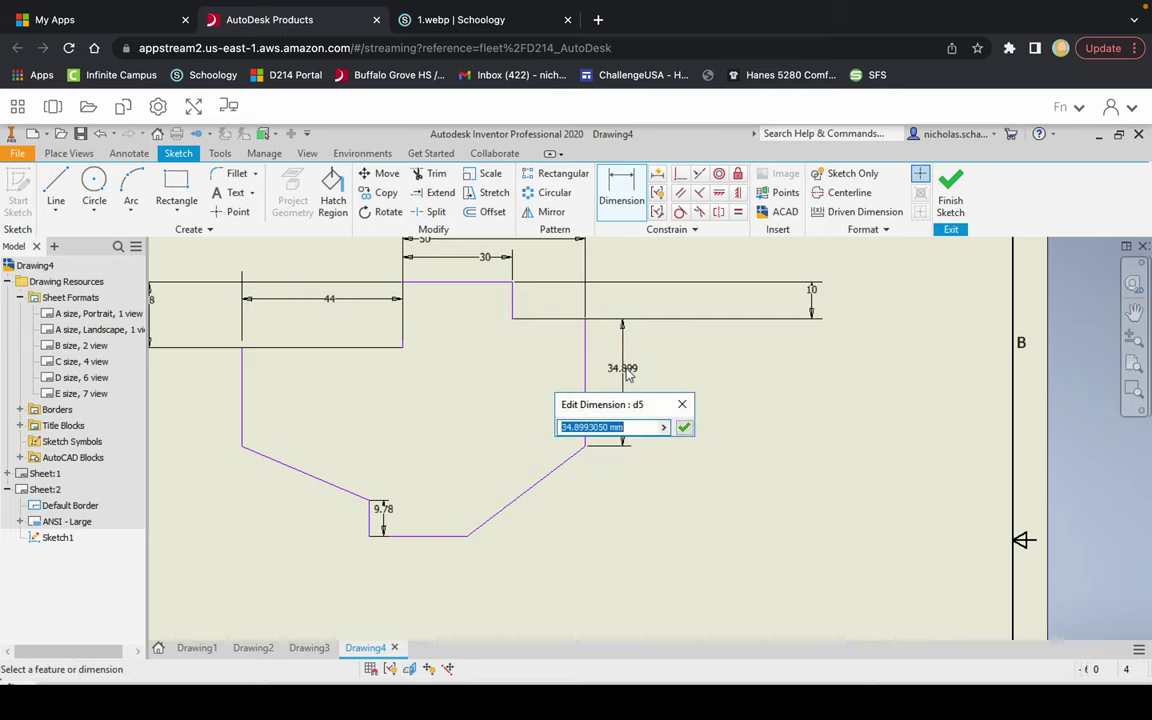
pyautogui.write('20')
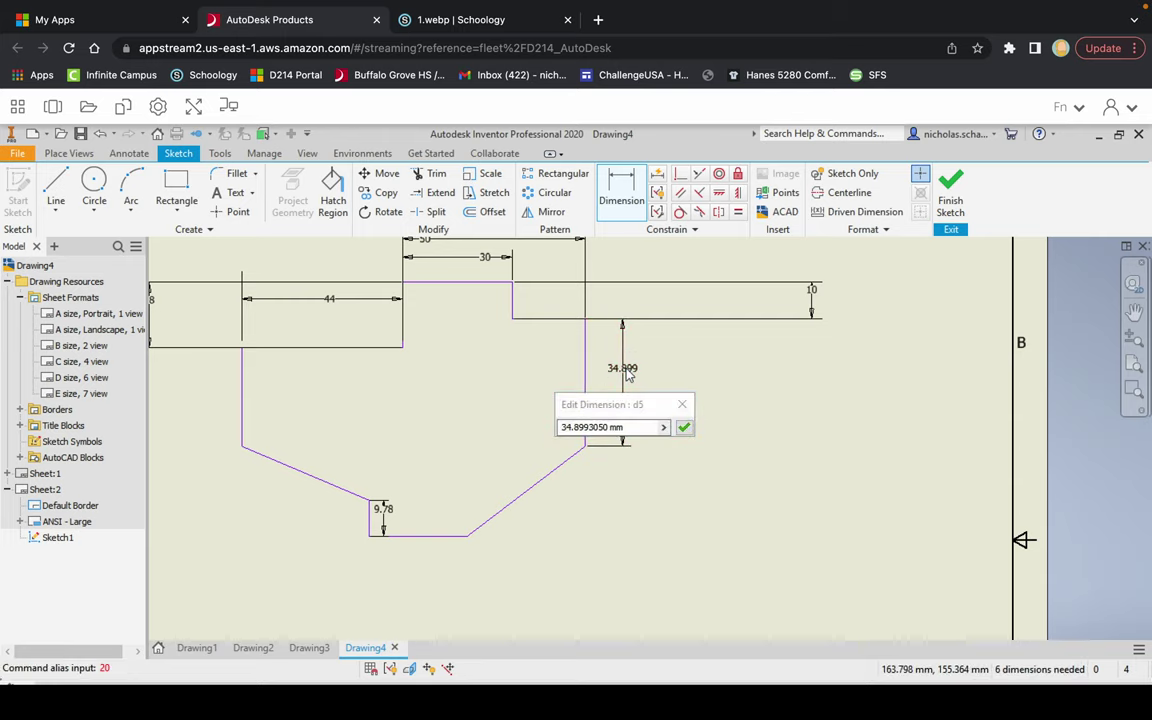
pyautogui.press('Escape')
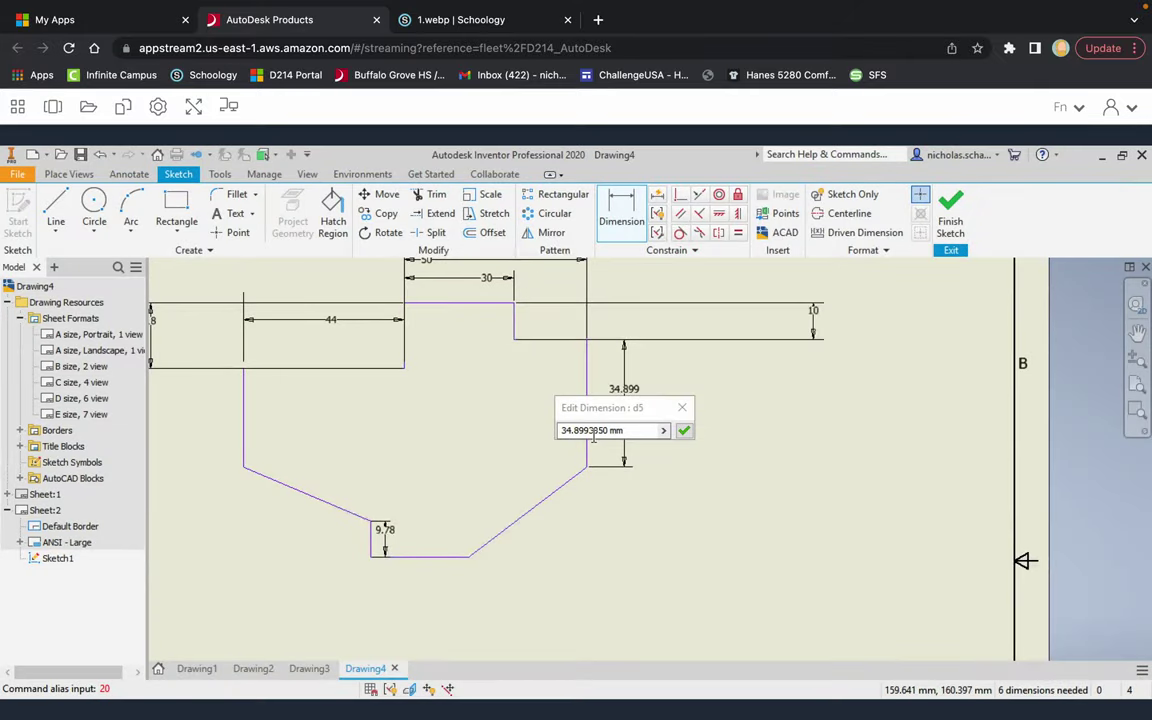
pyautogui.doubleClick(593, 431)
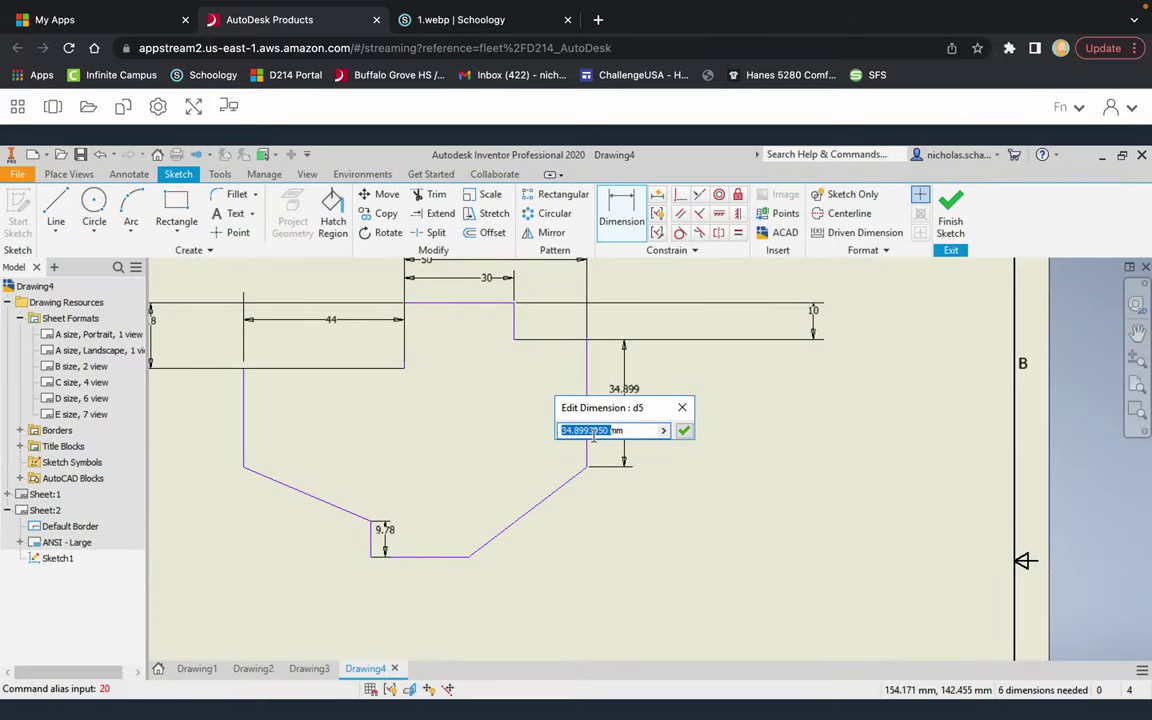
pyautogui.write('20')
pyautogui.press('Return')
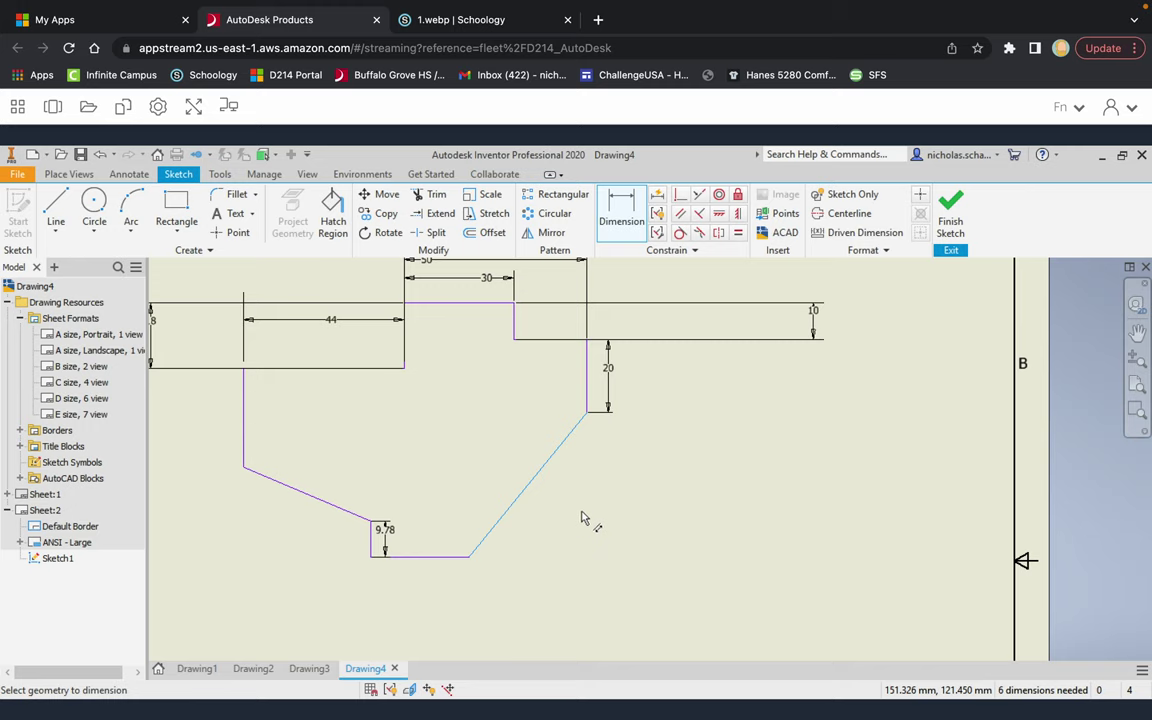
# Step: Dimension the diagonal lower-right edge at 42
pyautogui.click(548, 463)
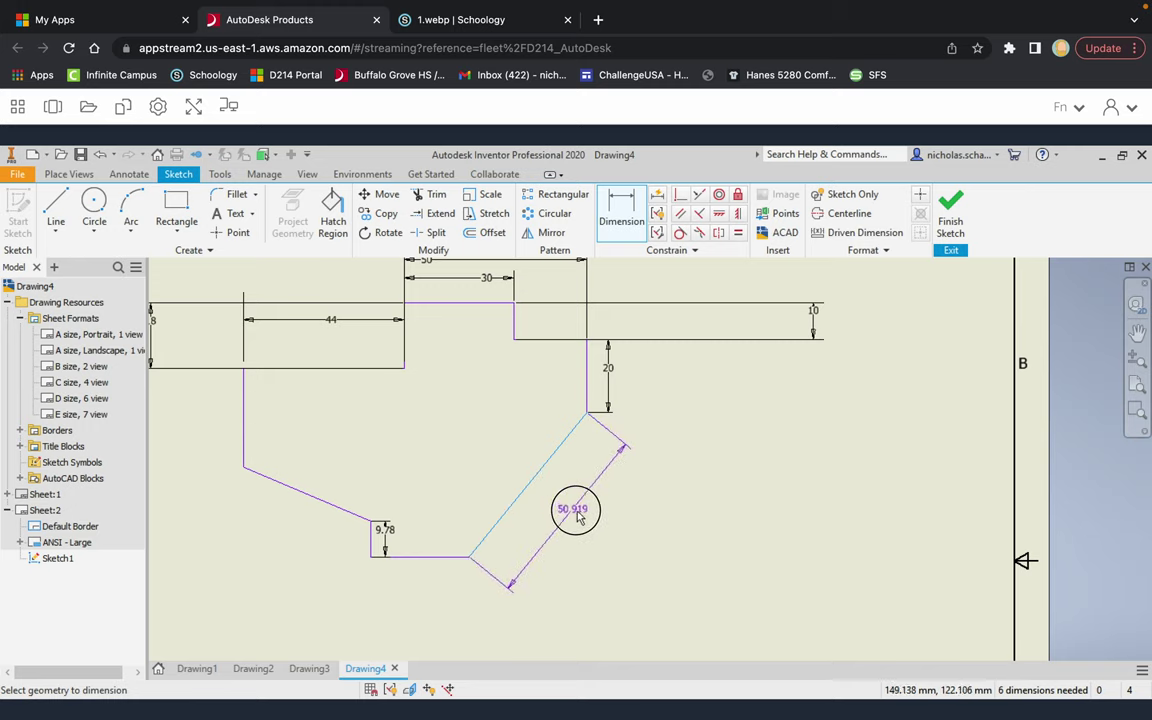
pyautogui.click(576, 514)
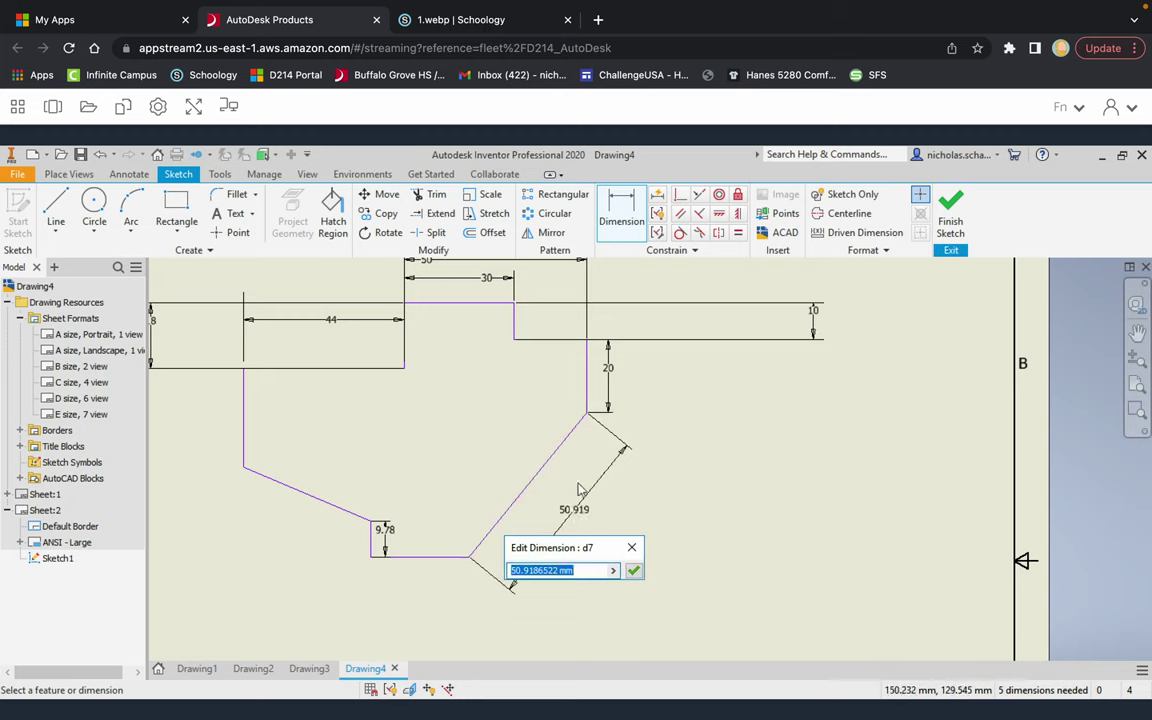
pyautogui.write('42')
pyautogui.press('Return')
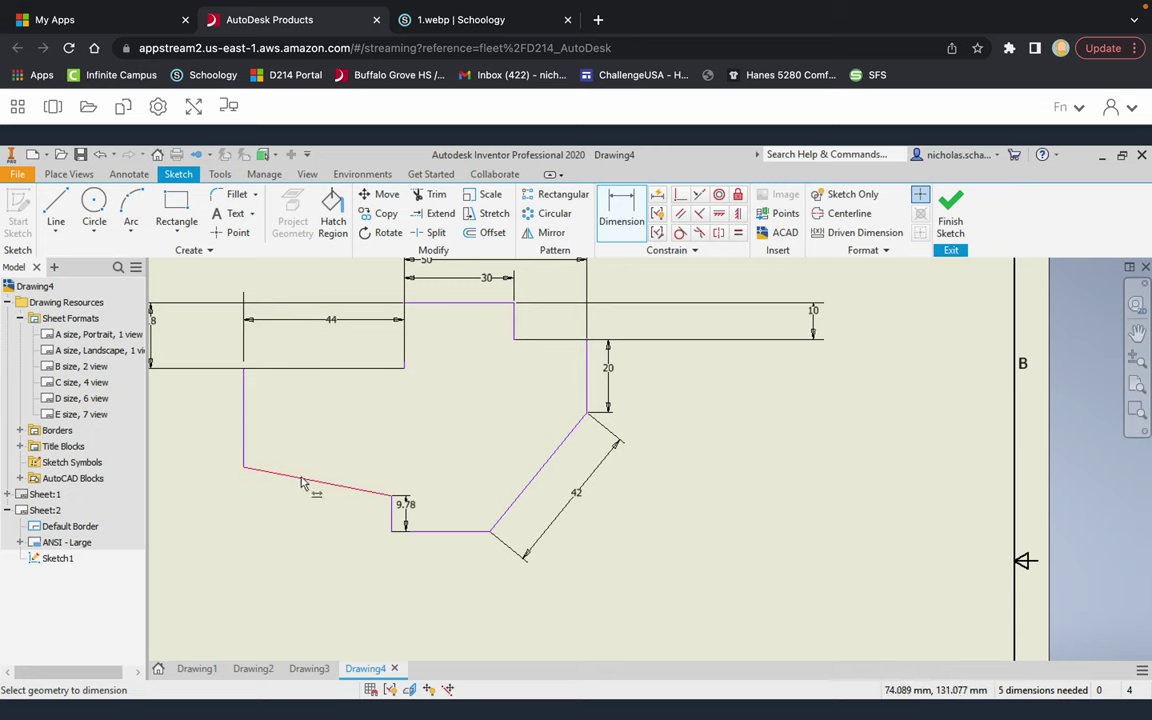
# Step: Dimension the bottom edge of the outline at 46
pyautogui.click(303, 483)
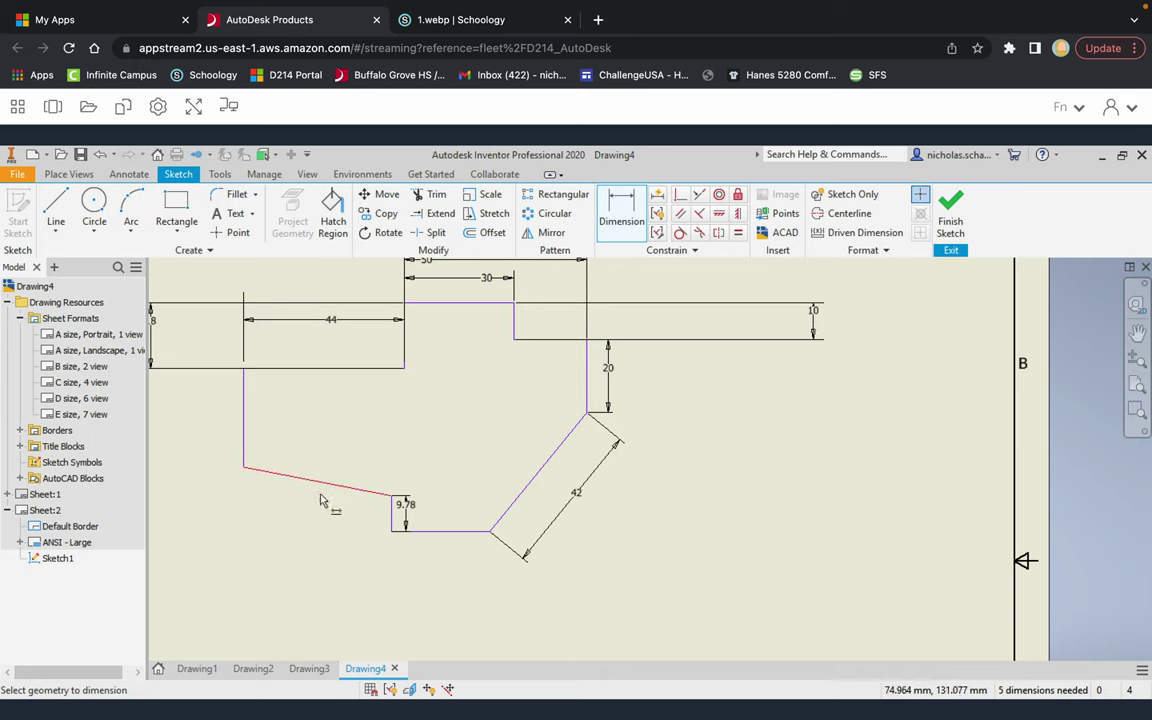
pyautogui.click(449, 532)
pyautogui.click(447, 556)
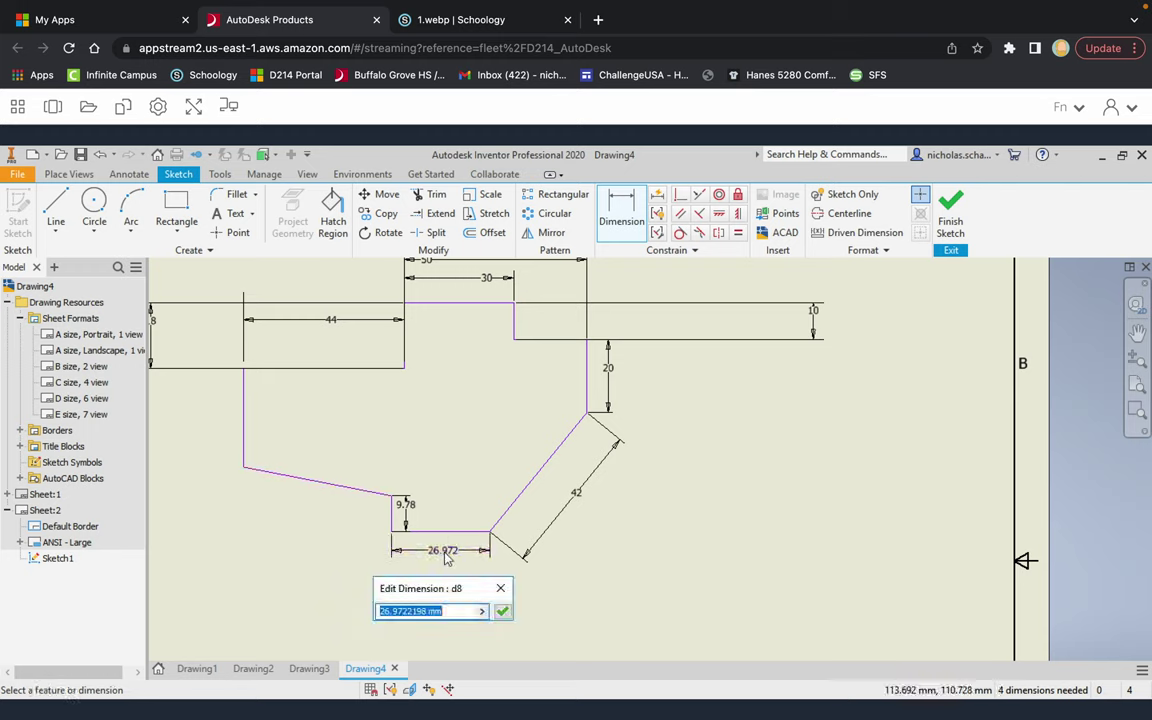
pyautogui.write('46')
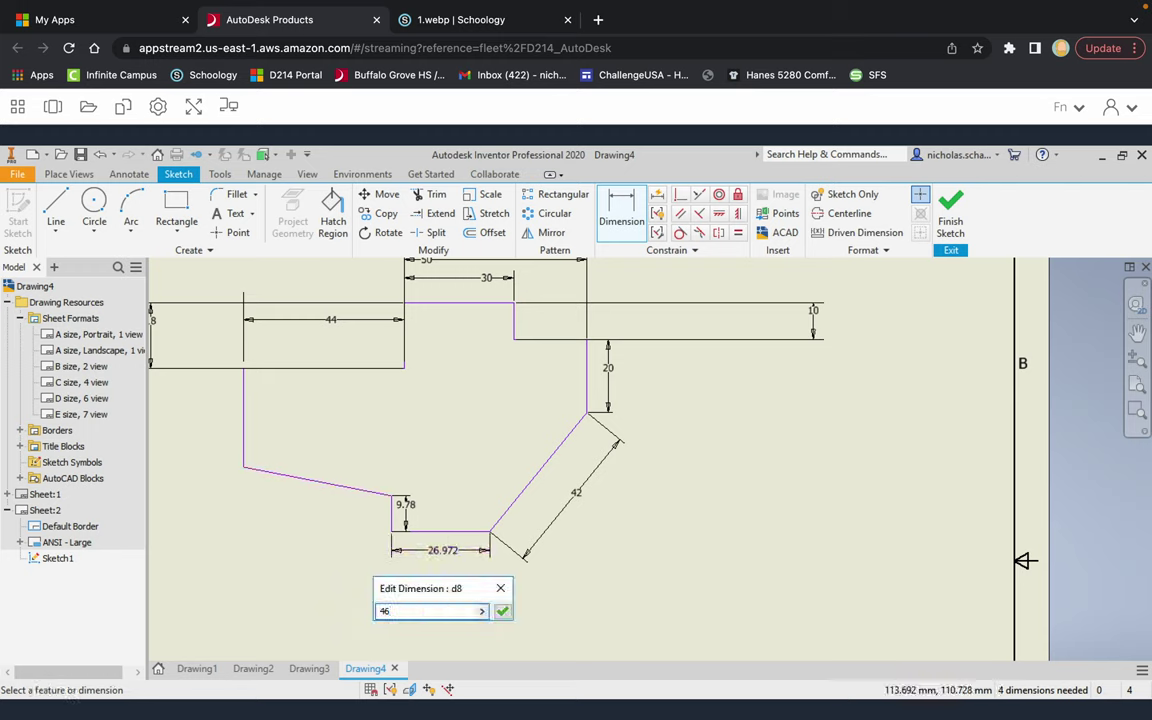
pyautogui.press('Return')
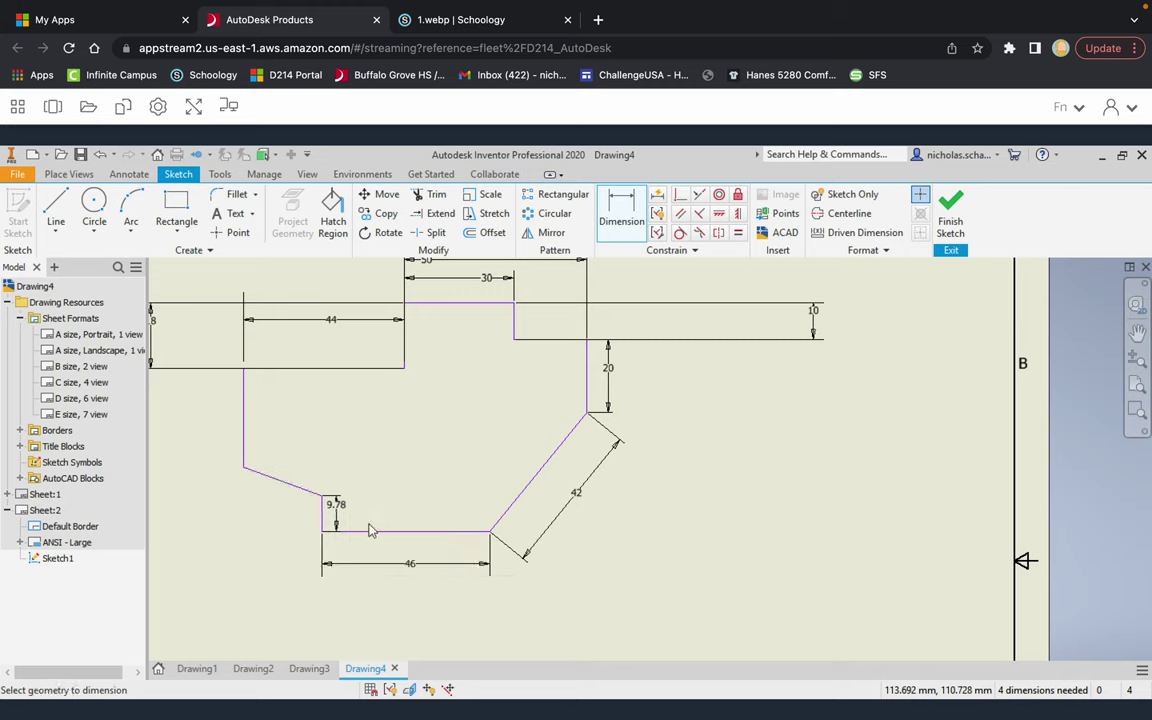
# Step: Dimension the lower left vertical edge at 18.34
pyautogui.click(243, 420)
pyautogui.click(222, 425)
pyautogui.write('18.')
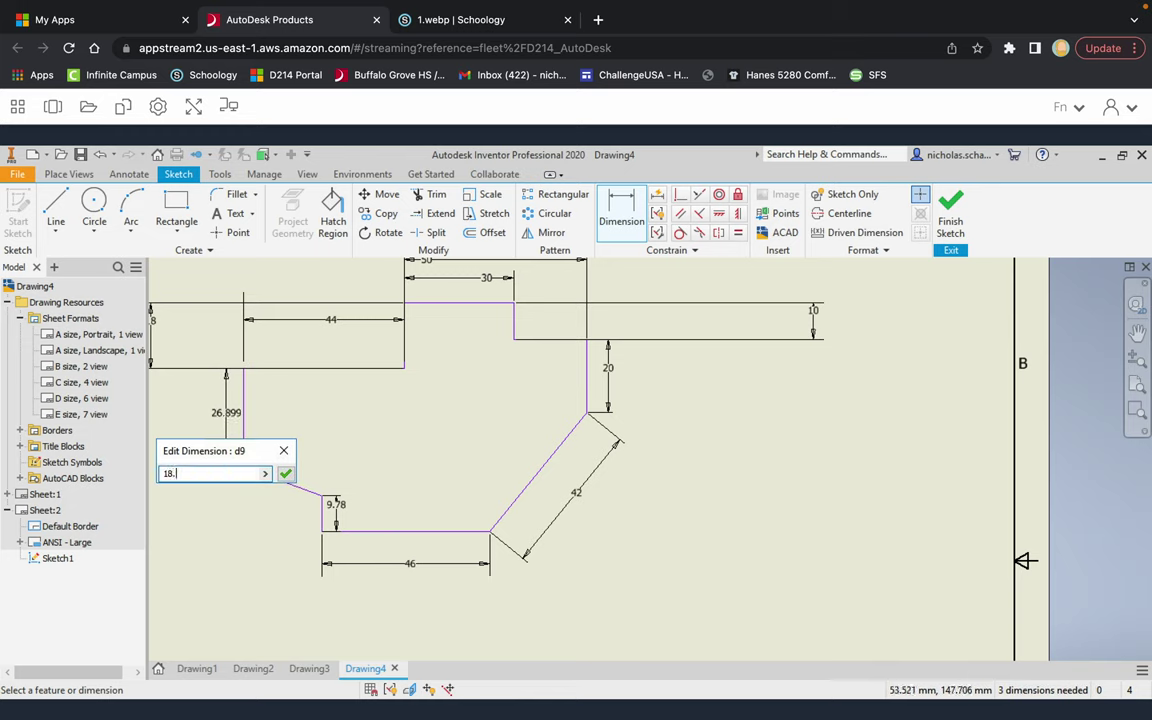
pyautogui.write('34')
pyautogui.press('Return')
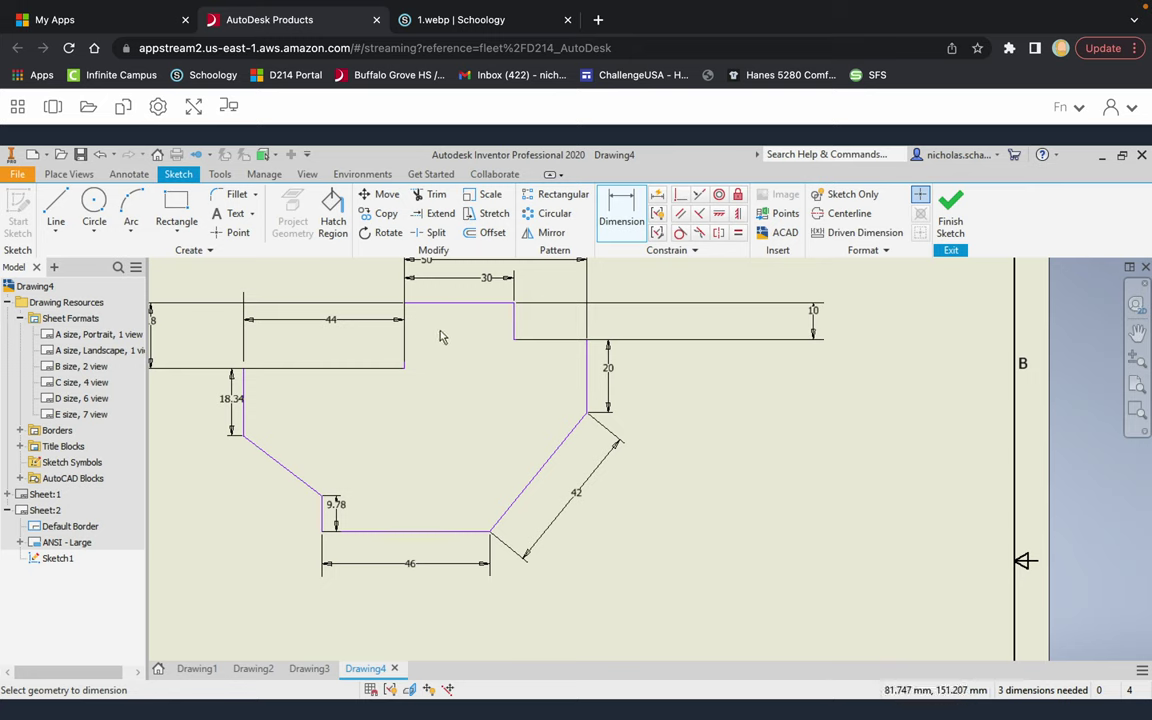
# Step: Finish Sketch1 so the closed outline shows as a black profile on Sheet:2, then inspect it
pyautogui.click(951, 212)
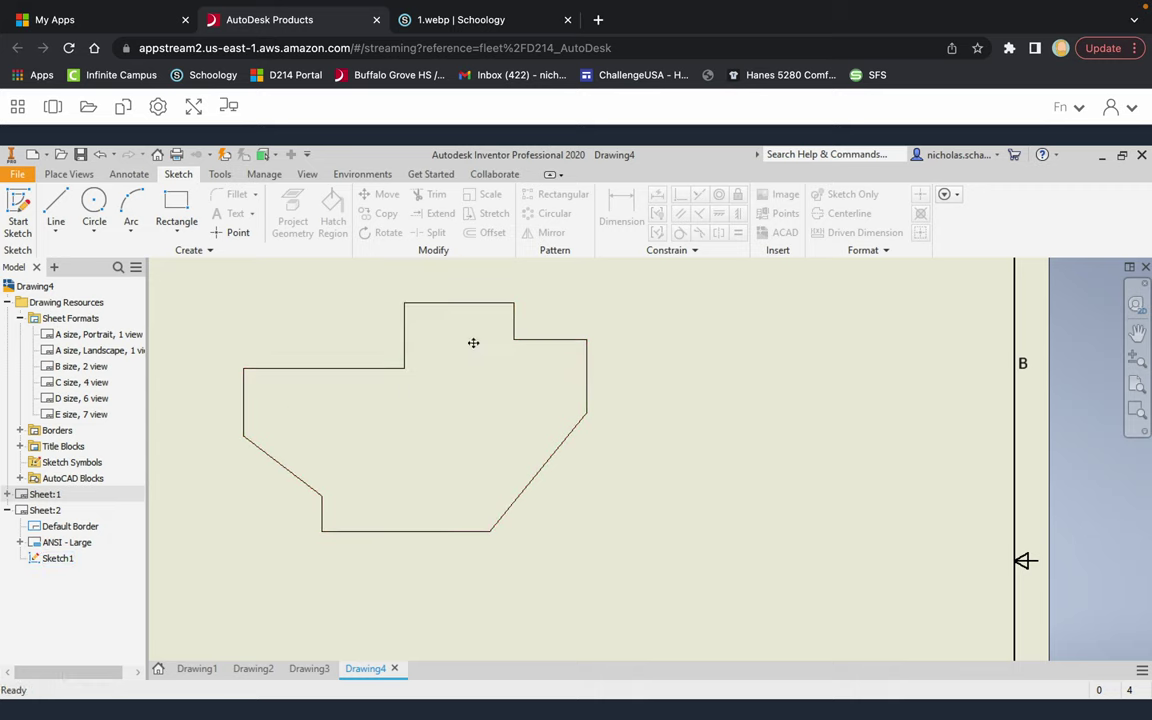
pyautogui.scroll(-5, 514, 338)
pyautogui.scroll(5, 514, 340)
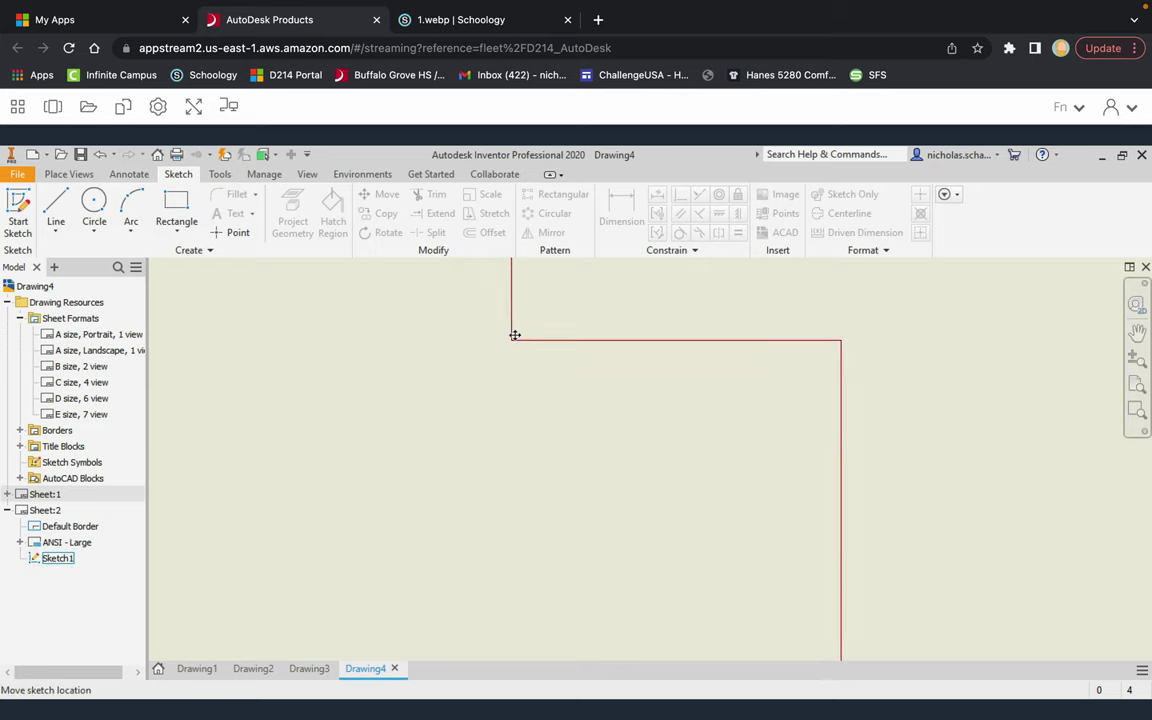
pyautogui.scroll(1, 524, 378)
pyautogui.scroll(-2, 525, 378)
pyautogui.moveTo(508, 383); pyautogui.dragTo(632, 318, button='middle')
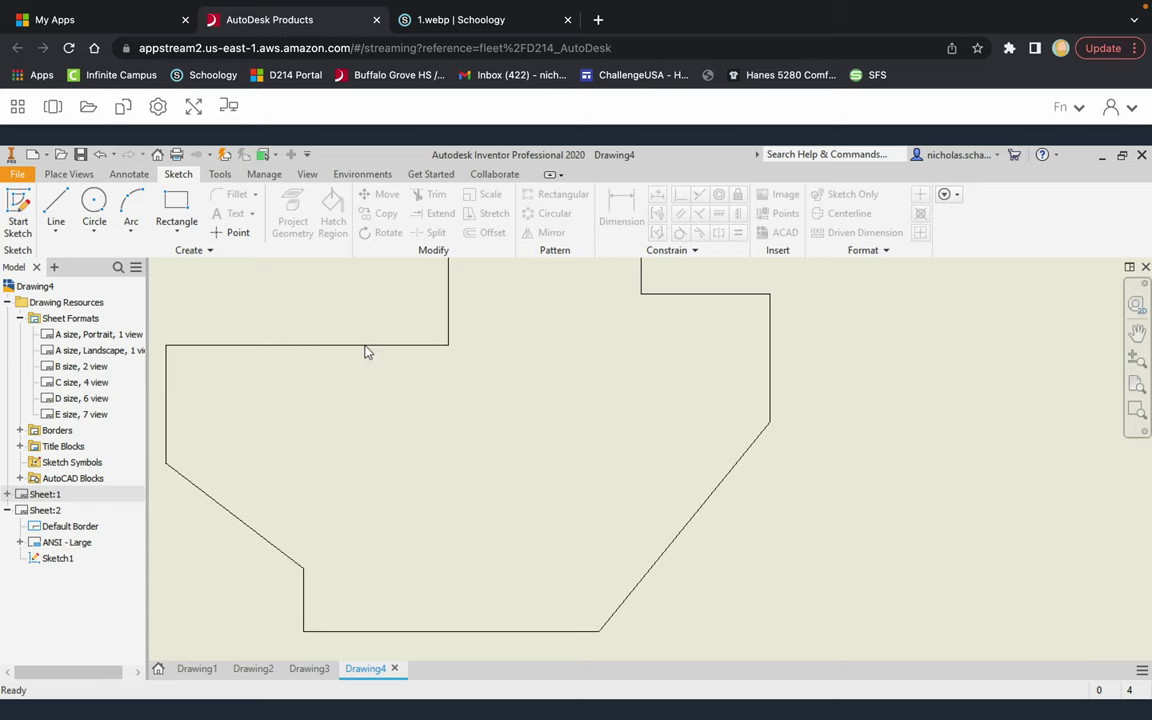
pyautogui.moveTo(604, 5)
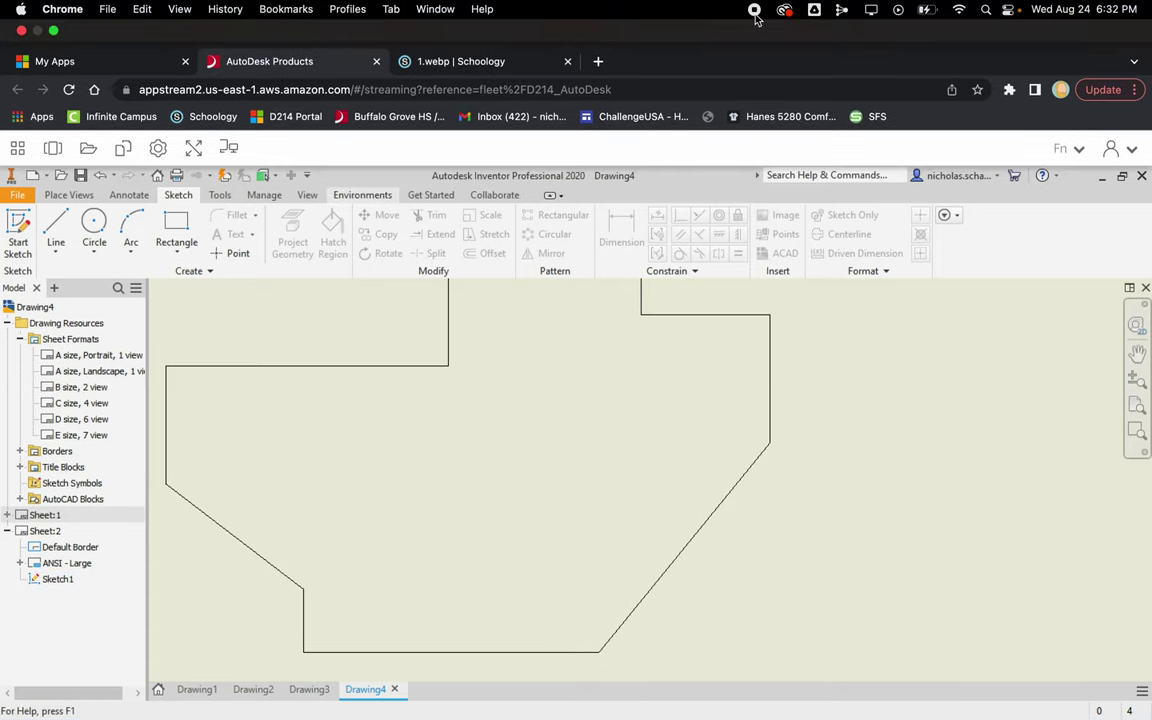